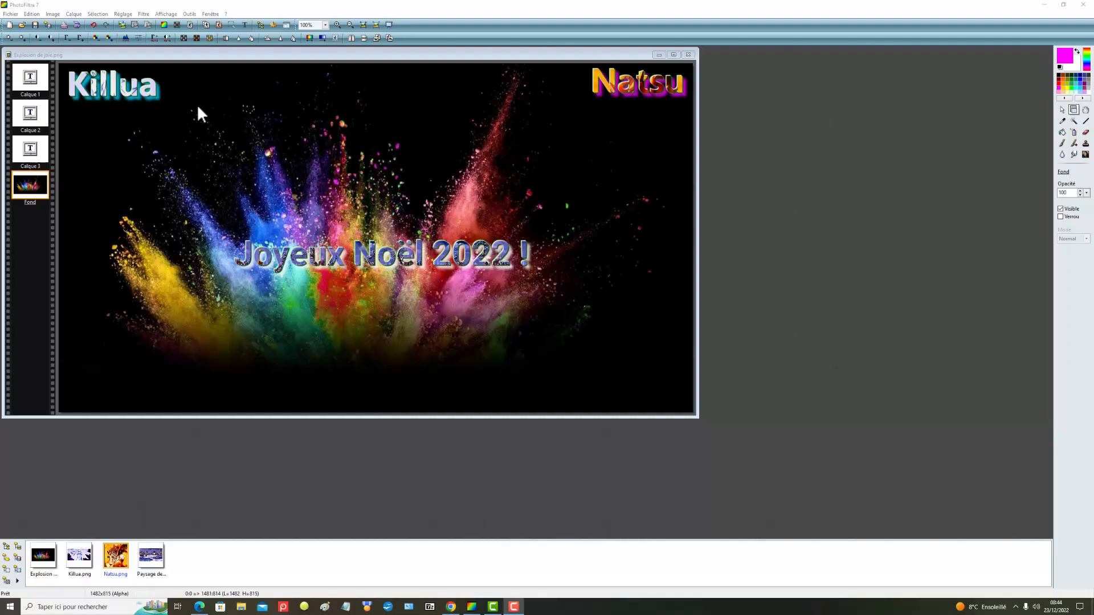
Save the composition to the Desktop (Bureau) as Noel 2022_compo in PhotoFiltre format with compression, and close it
{"action": "left_click", "coordinate": [11, 15]}
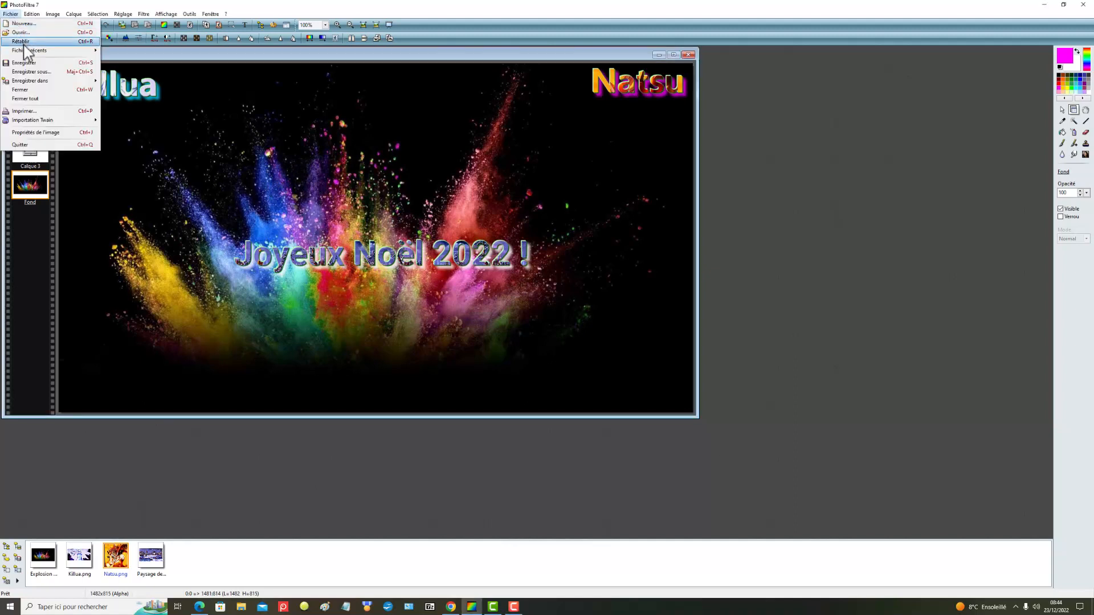
{"action": "left_click", "coordinate": [40, 75]}
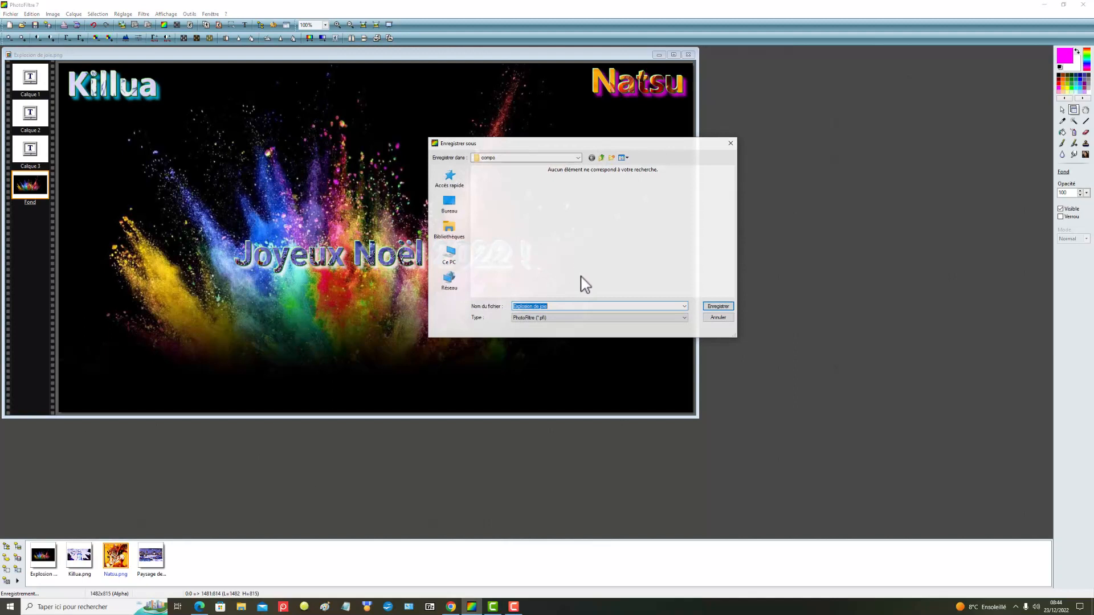
{"action": "type", "text": "Noel 2022"}
{"action": "left_click", "coordinate": [451, 207]}
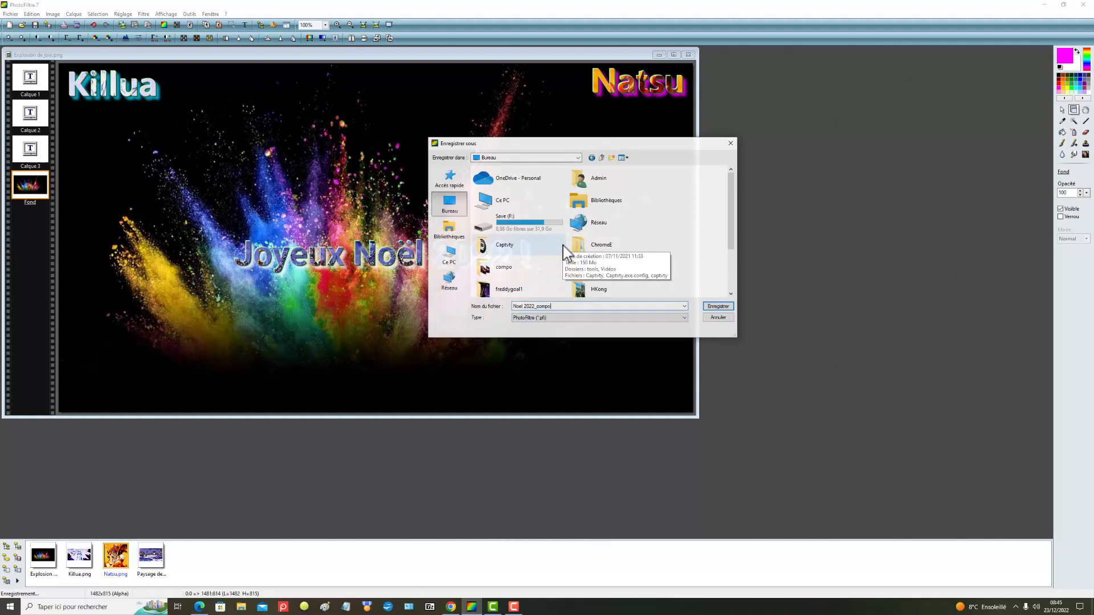
{"action": "left_click", "coordinate": [729, 307]}
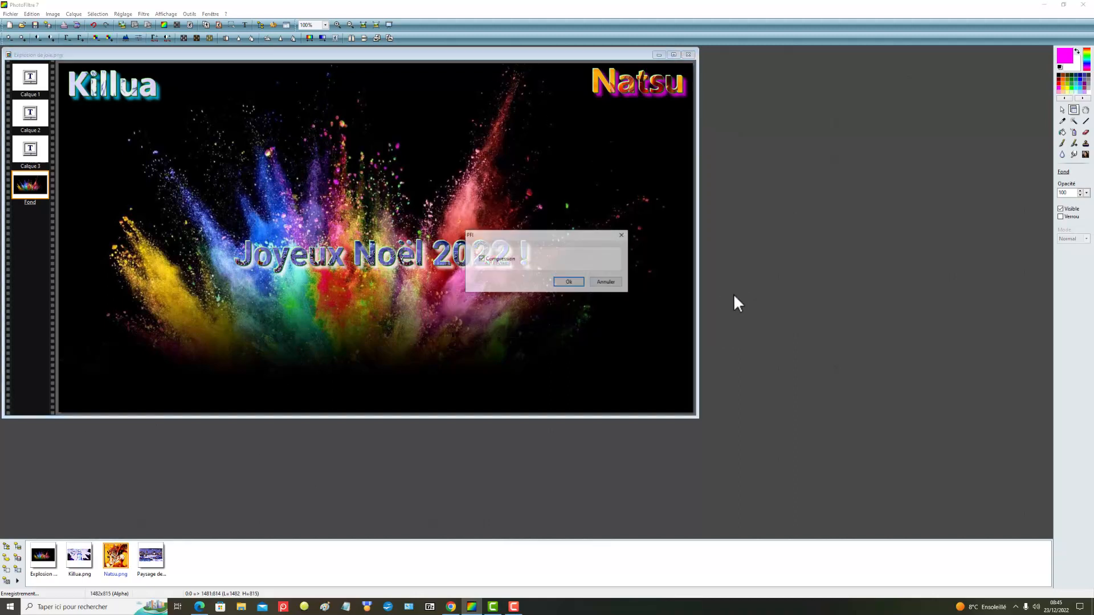
{"action": "left_click", "coordinate": [571, 284]}
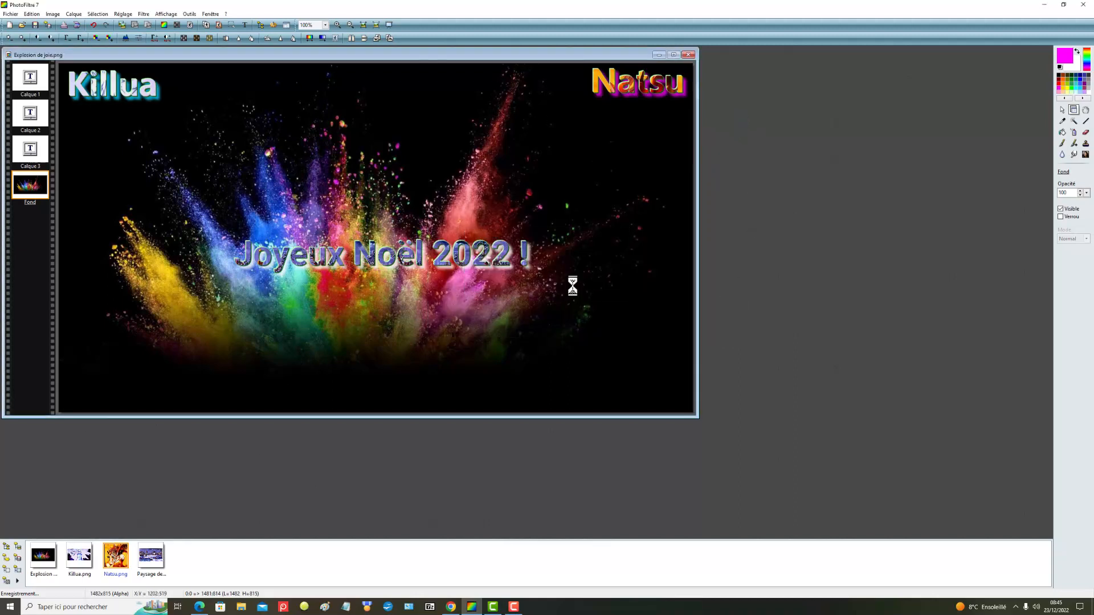
{"action": "left_click", "coordinate": [689, 55]}
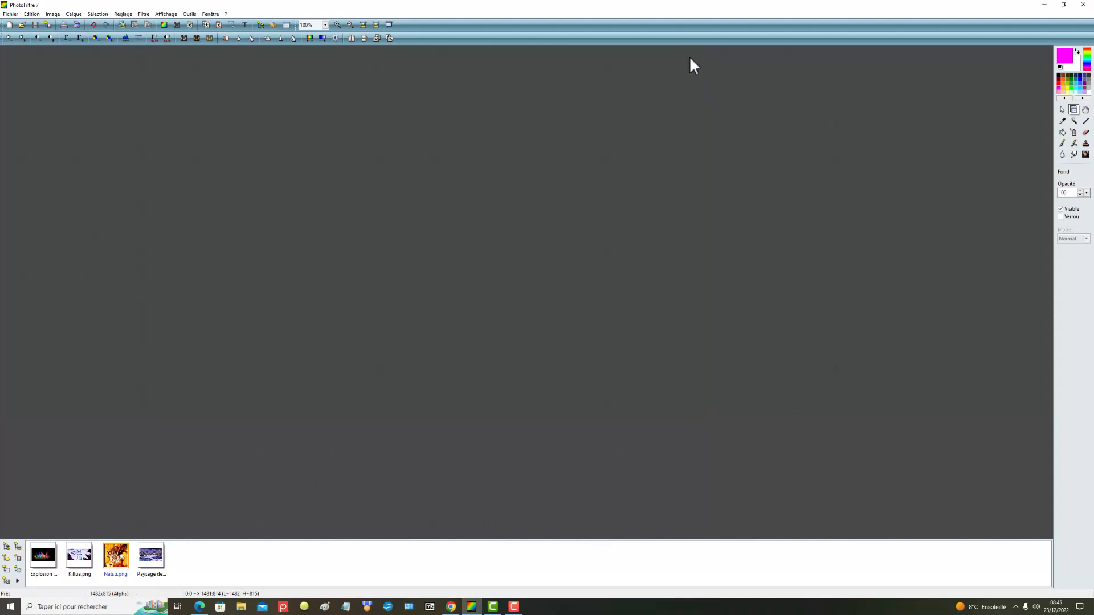
Create a new 800 × 600 pixel image with a black background and close it without saving
{"action": "left_click", "coordinate": [11, 13]}
{"action": "left_click", "coordinate": [19, 24]}
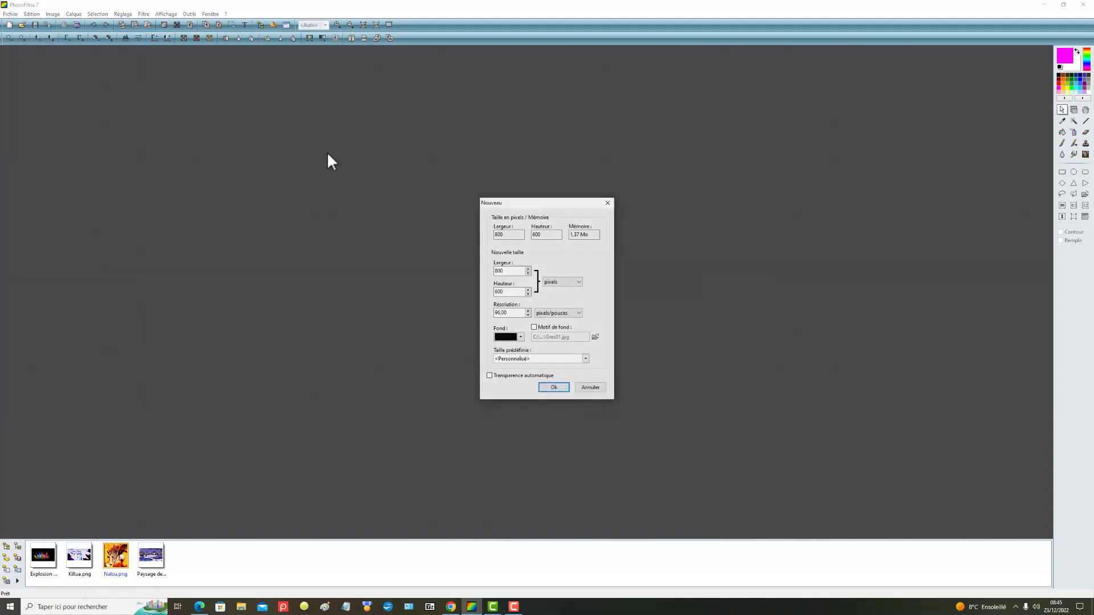
{"action": "left_click", "coordinate": [555, 389]}
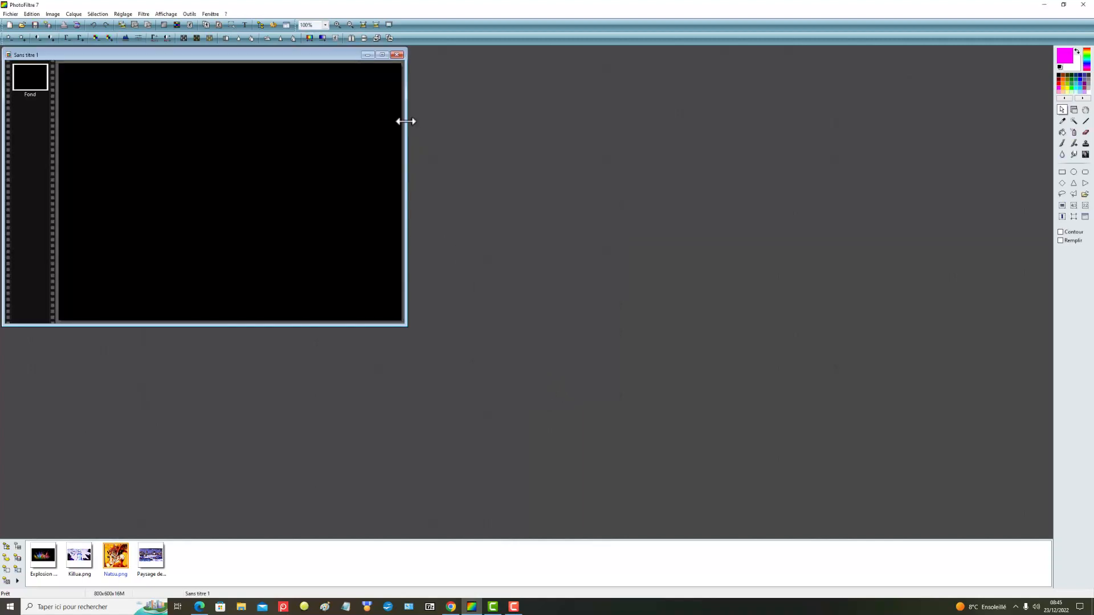
{"action": "left_click", "coordinate": [397, 55]}
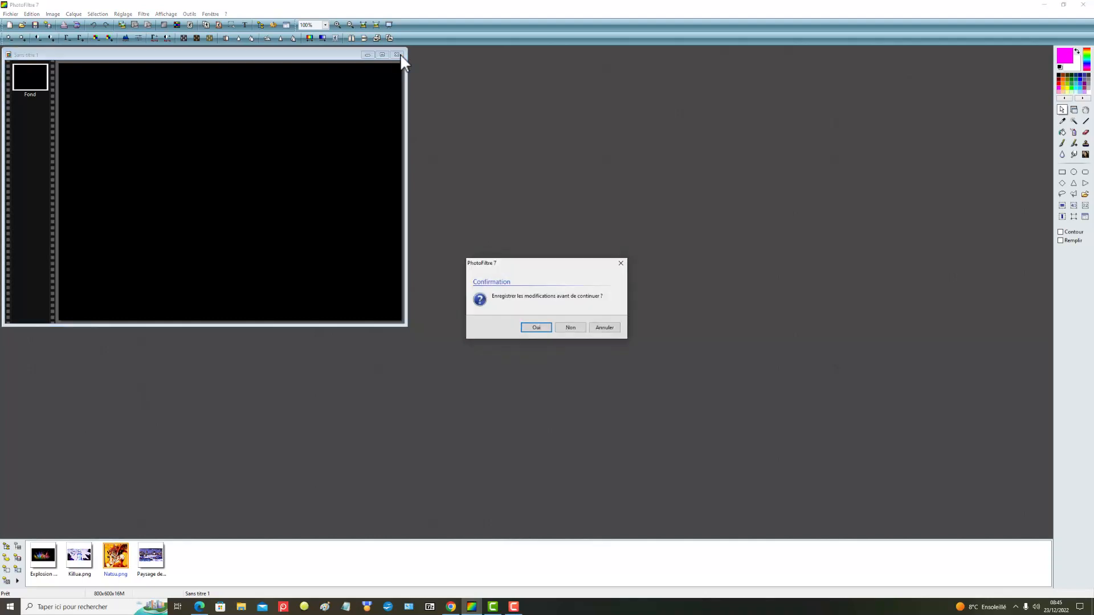
{"action": "left_click", "coordinate": [572, 328]}
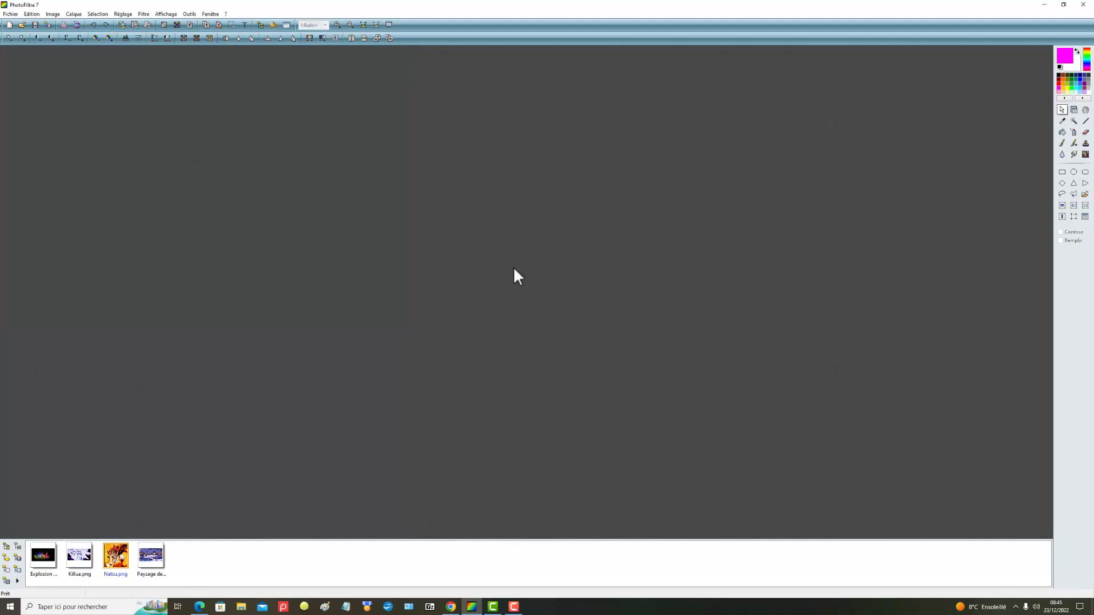
Open the Explosion de joie image from the Compo Noel folder as the background
{"action": "left_click", "coordinate": [11, 16]}
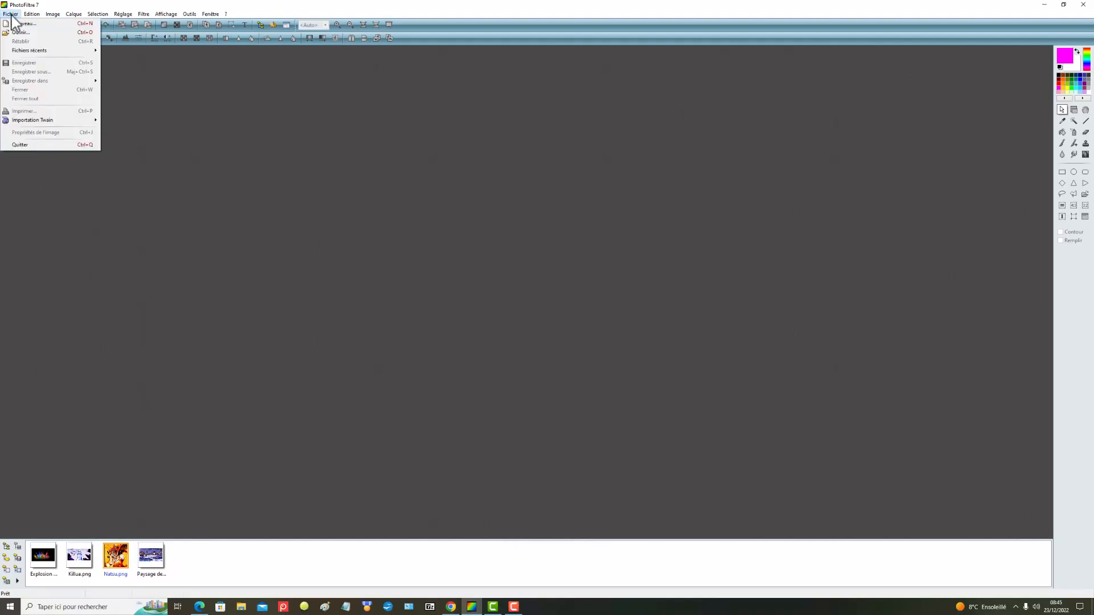
{"action": "left_click", "coordinate": [17, 32]}
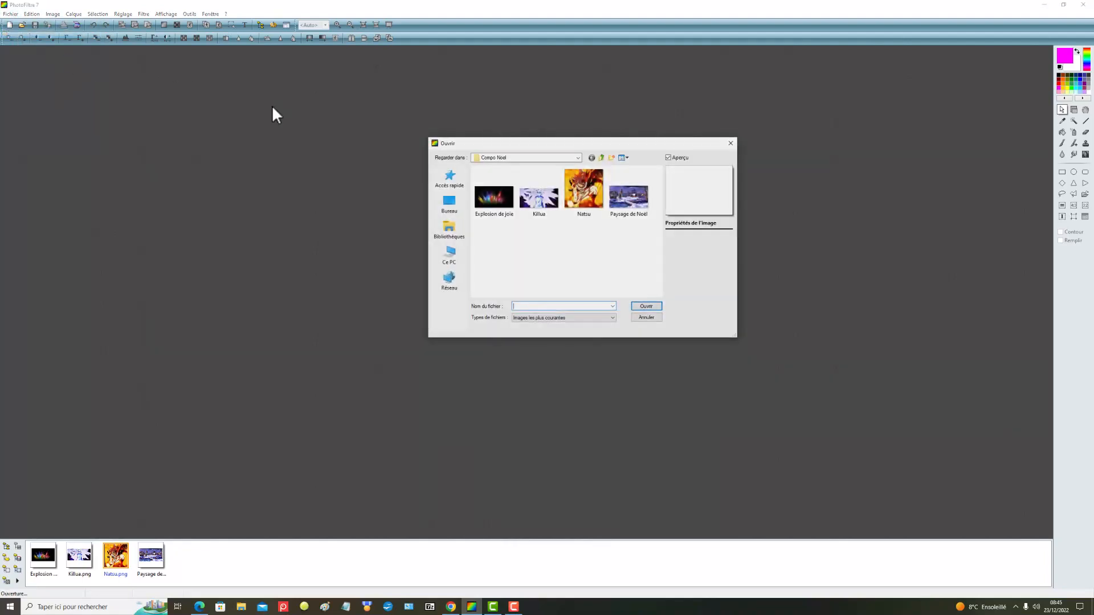
{"action": "left_click", "coordinate": [504, 206]}
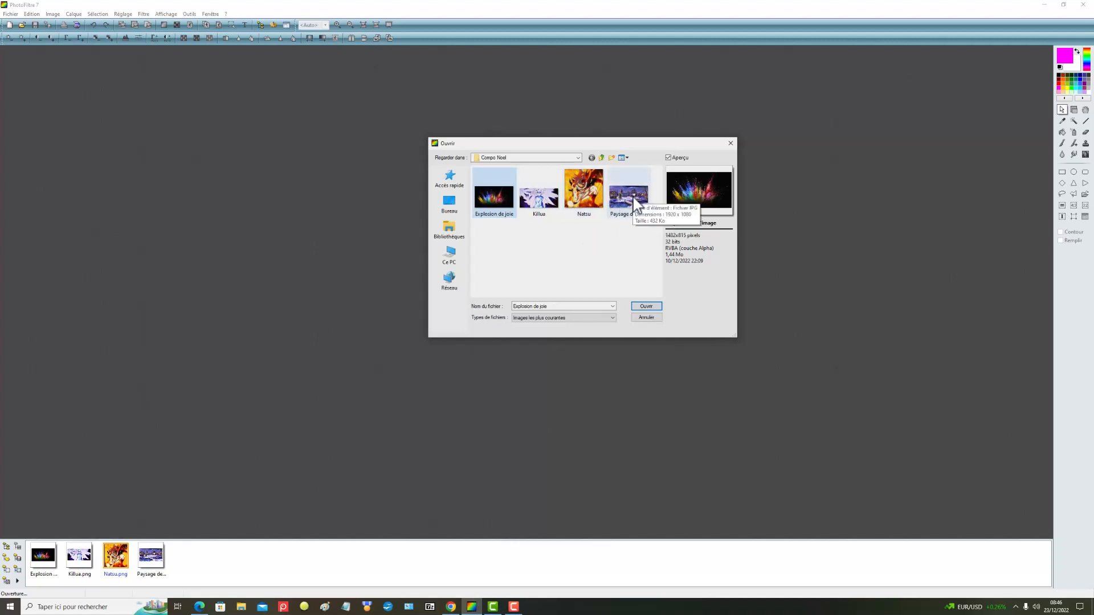
{"action": "left_click", "coordinate": [652, 307]}
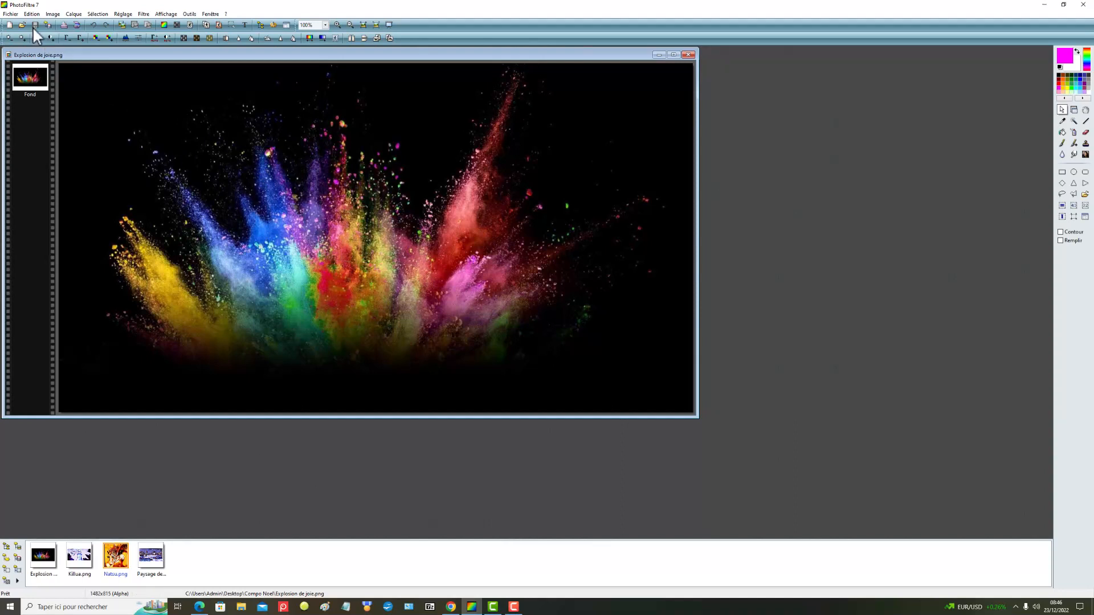
Open the Killua image from the Compo Noel folder
{"action": "left_click", "coordinate": [11, 14]}
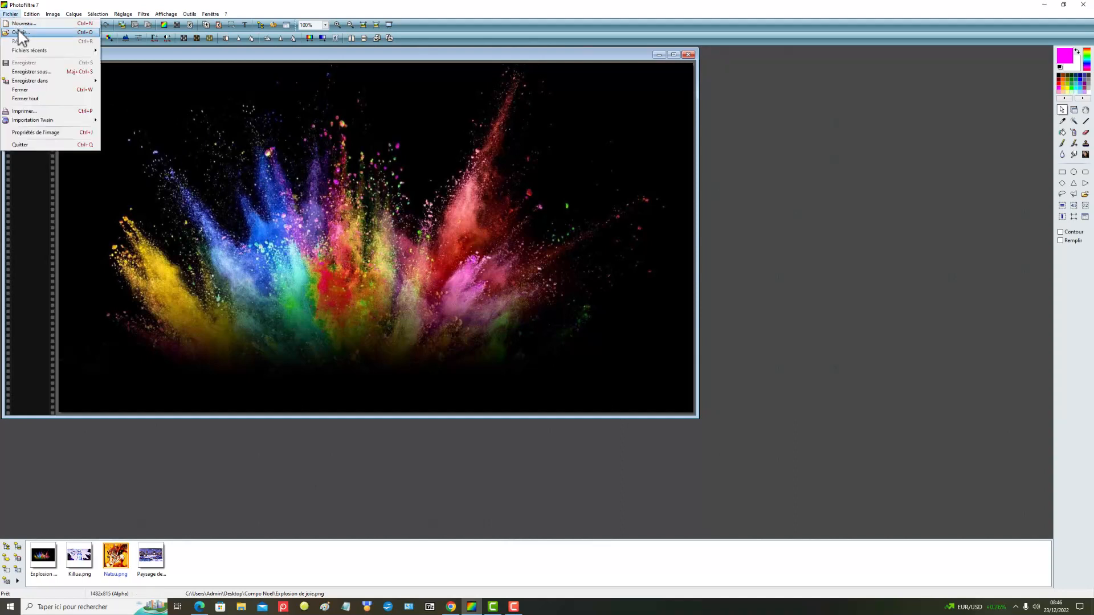
{"action": "left_click", "coordinate": [21, 33]}
{"action": "left_click", "coordinate": [545, 200]}
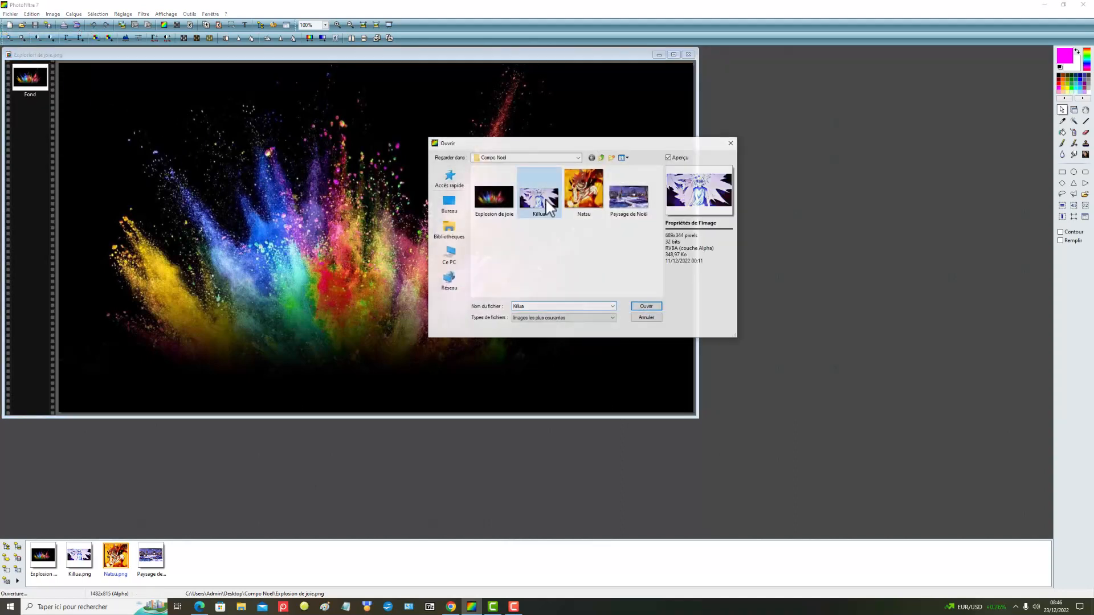
{"action": "left_click", "coordinate": [646, 306]}
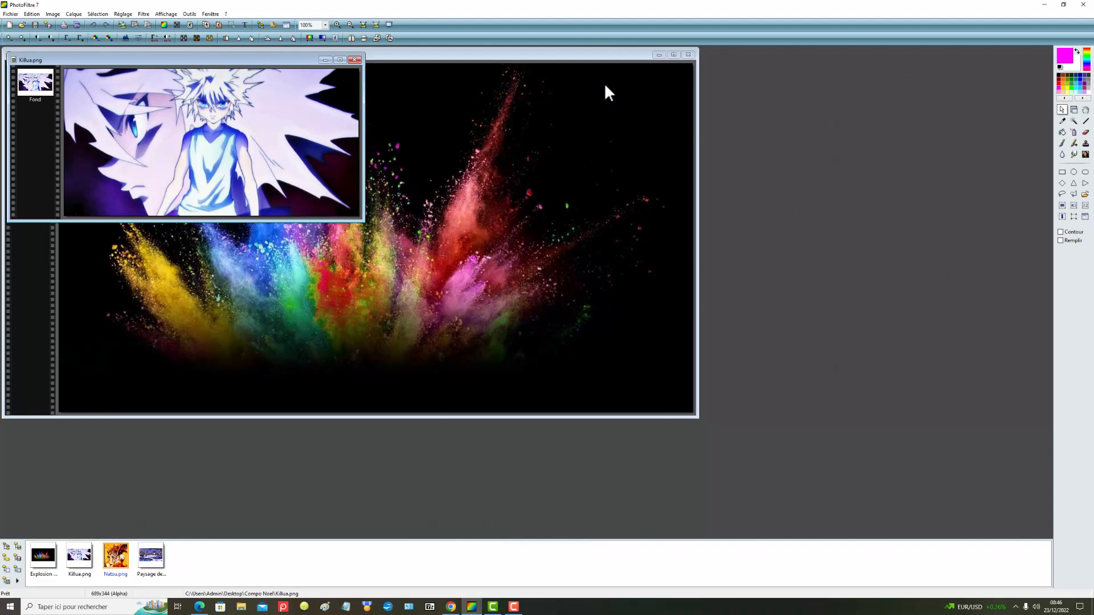
Capture Killua's head and torso, about 262 × 210 pixels, with Screenpresso and open the capture in Paint
{"action": "key", "text": "Print"}
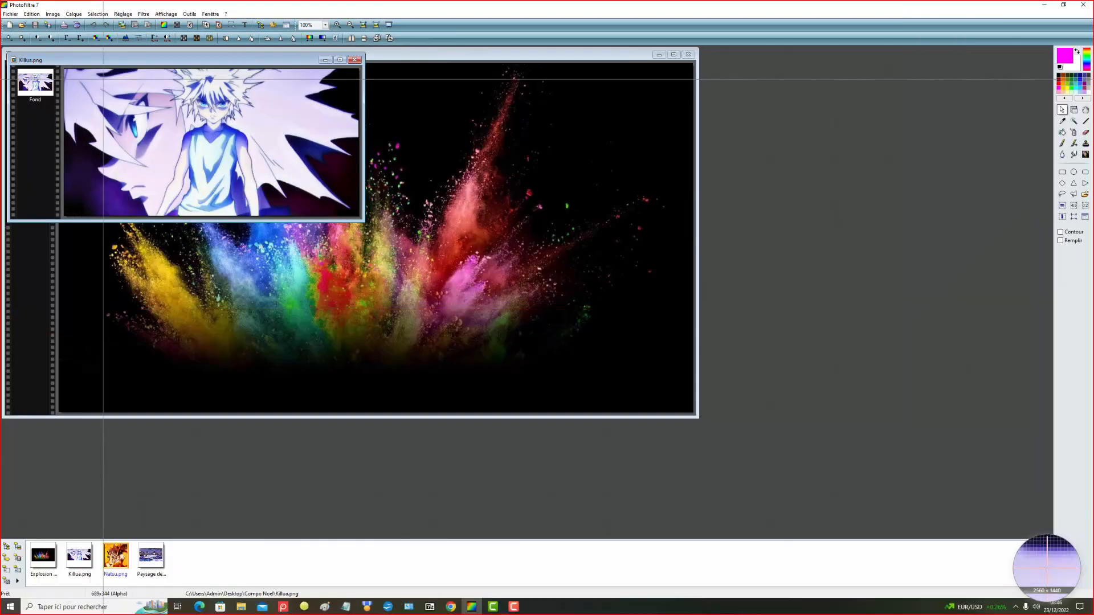
{"action": "left_click_drag", "start_coordinate": [164, 74], "coordinate": [275, 162]}
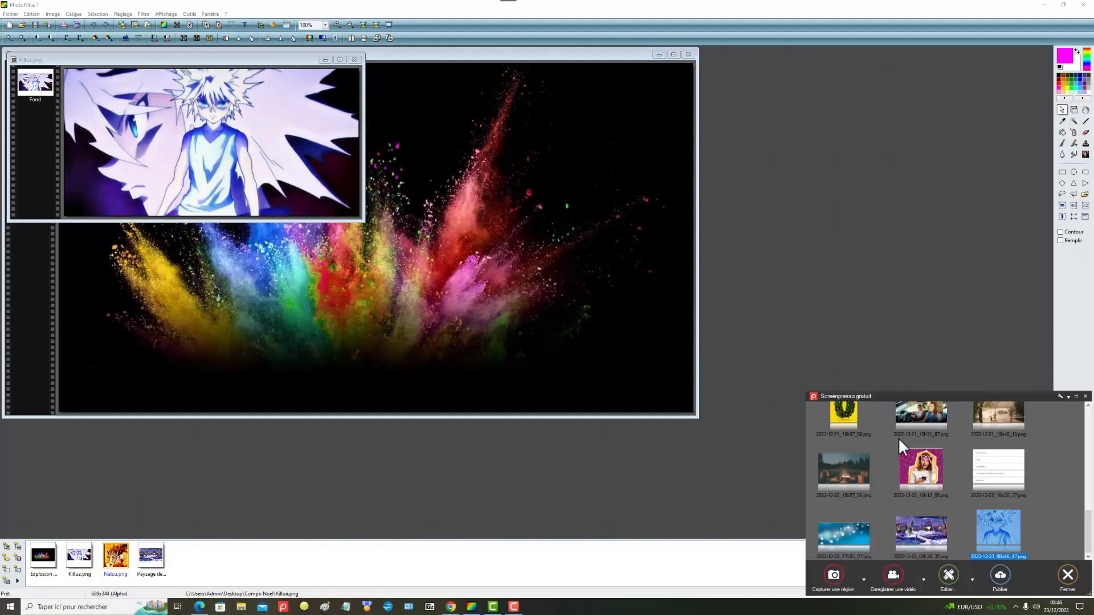
{"action": "right_click", "coordinate": [1005, 534]}
{"action": "mouse_move", "coordinate": [983, 438]}
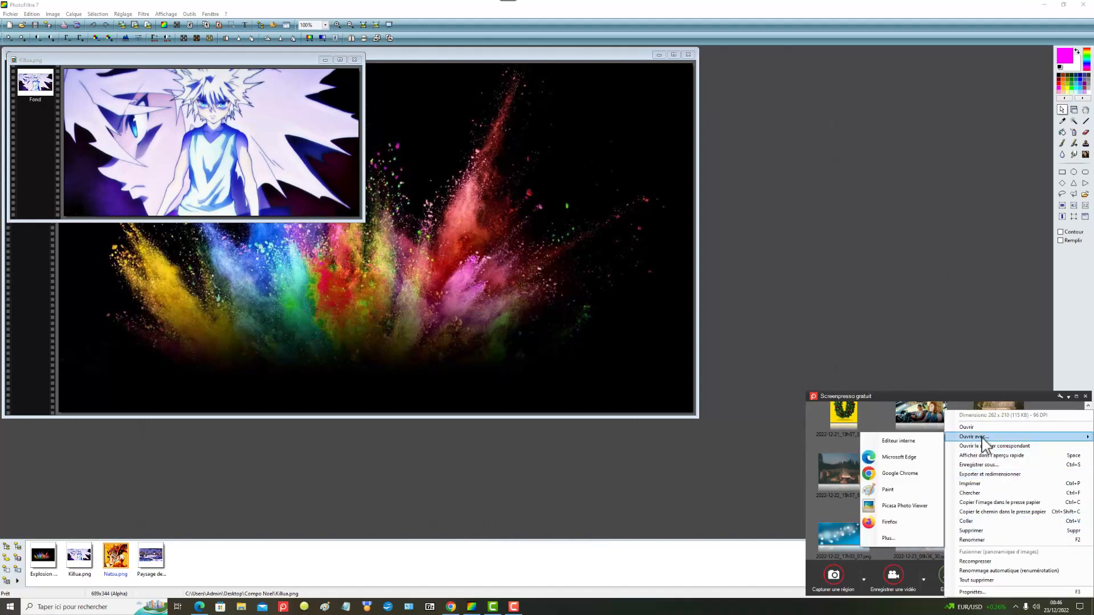
{"action": "left_click", "coordinate": [911, 491]}
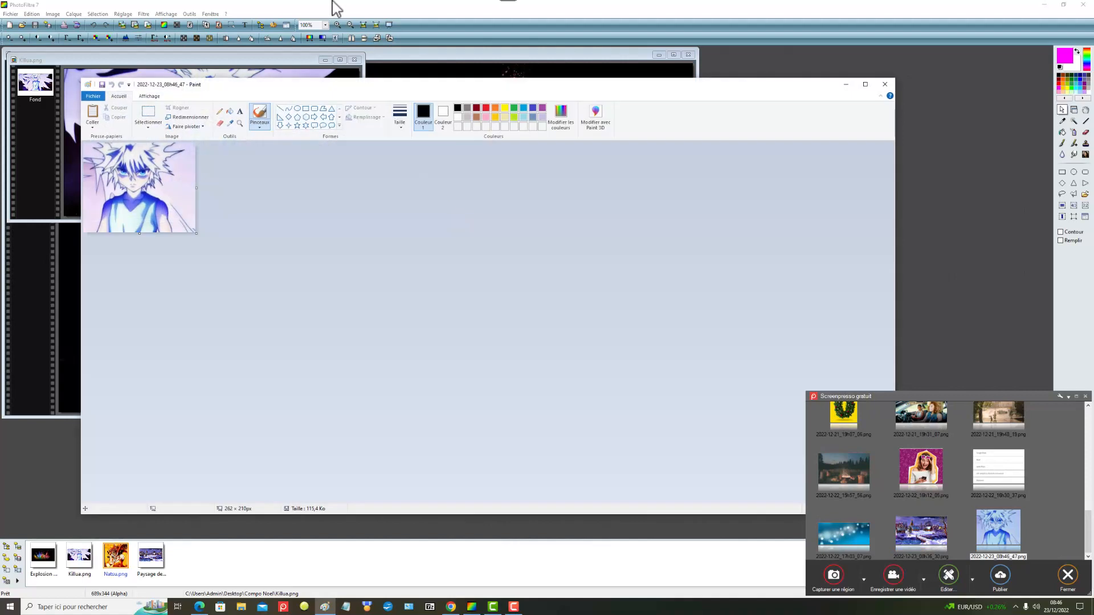
Resize the Killua capture to 200 × 200 pixels without keeping its proportions
{"action": "left_click", "coordinate": [182, 117]}
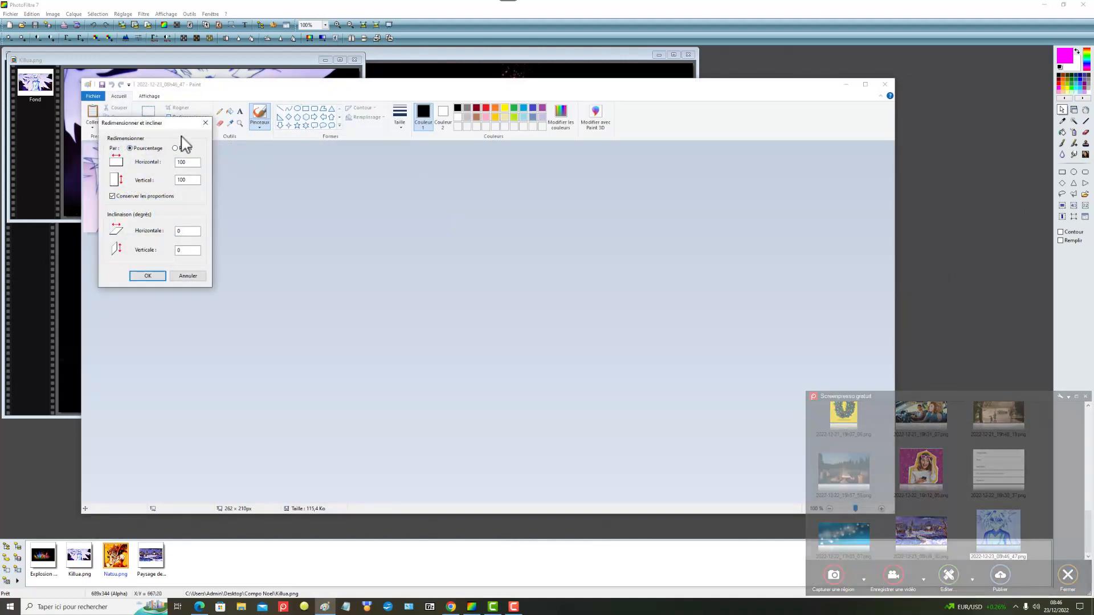
{"action": "left_click", "coordinate": [112, 197]}
{"action": "left_click", "coordinate": [197, 164]}
{"action": "left_click_drag", "start_coordinate": [197, 165], "coordinate": [128, 169]}
{"action": "type", "text": "200"}
{"action": "left_click_drag", "start_coordinate": [190, 180], "coordinate": [147, 177]}
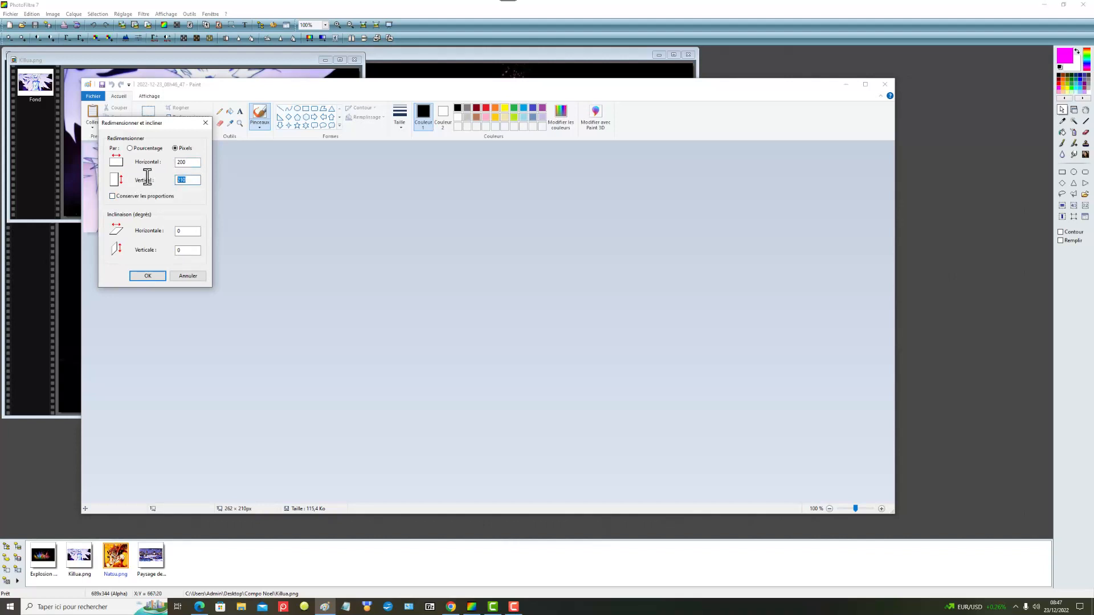
{"action": "type", "text": "200"}
{"action": "left_click", "coordinate": [151, 277]}
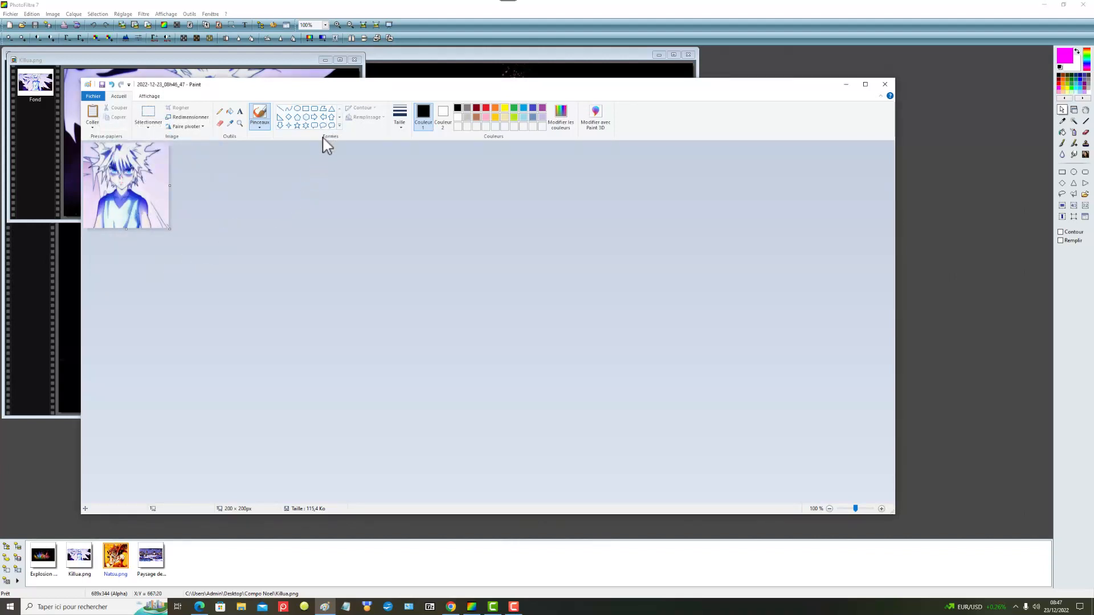
Save the resized capture while closing Paint, and close the Killua image in PhotoFiltre
{"action": "left_click", "coordinate": [883, 85]}
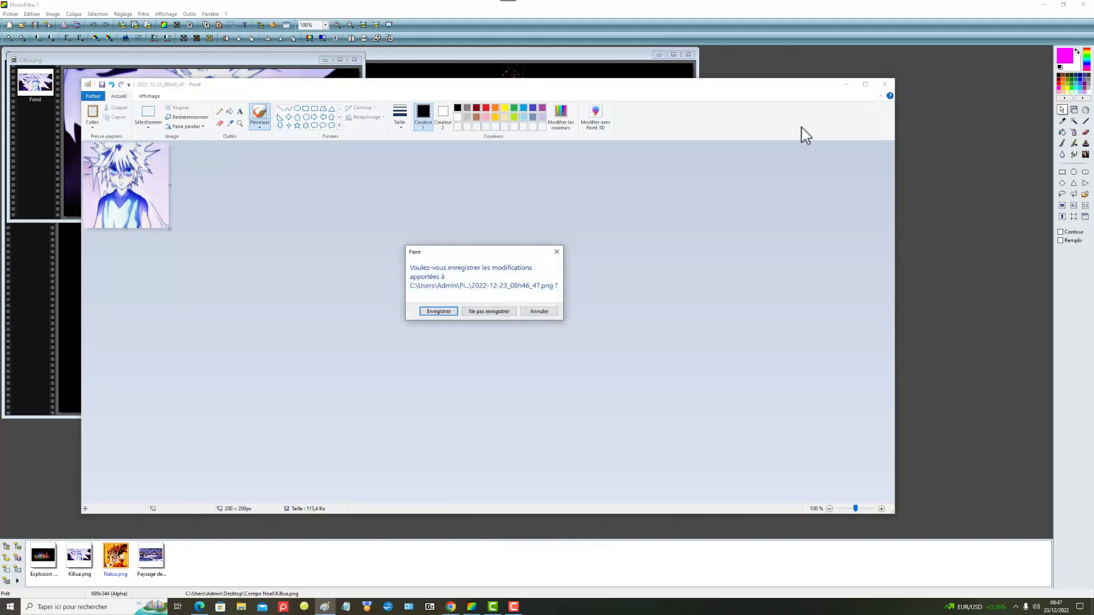
{"action": "left_click", "coordinate": [439, 312]}
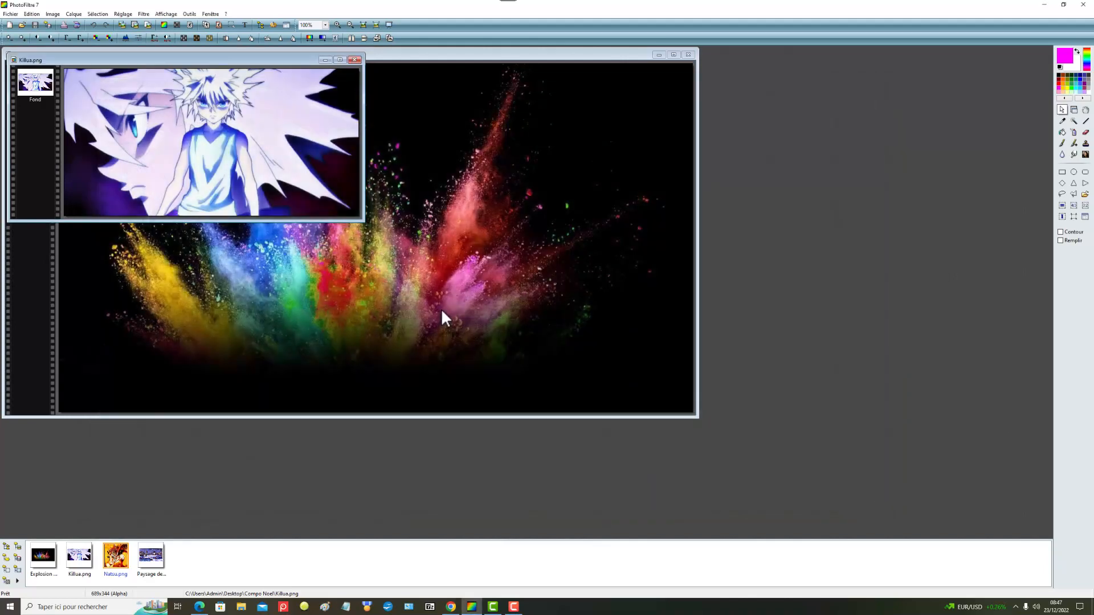
{"action": "left_click", "coordinate": [354, 60]}
Open the Natsu image from the Compo Noel folder
{"action": "left_click", "coordinate": [21, 13]}
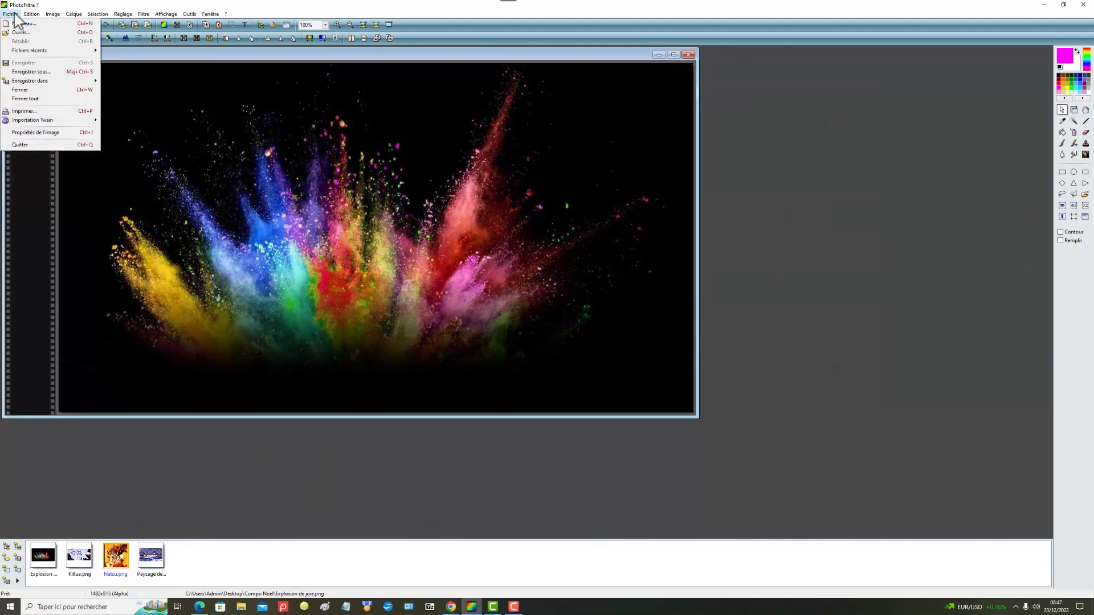
{"action": "left_click", "coordinate": [24, 32]}
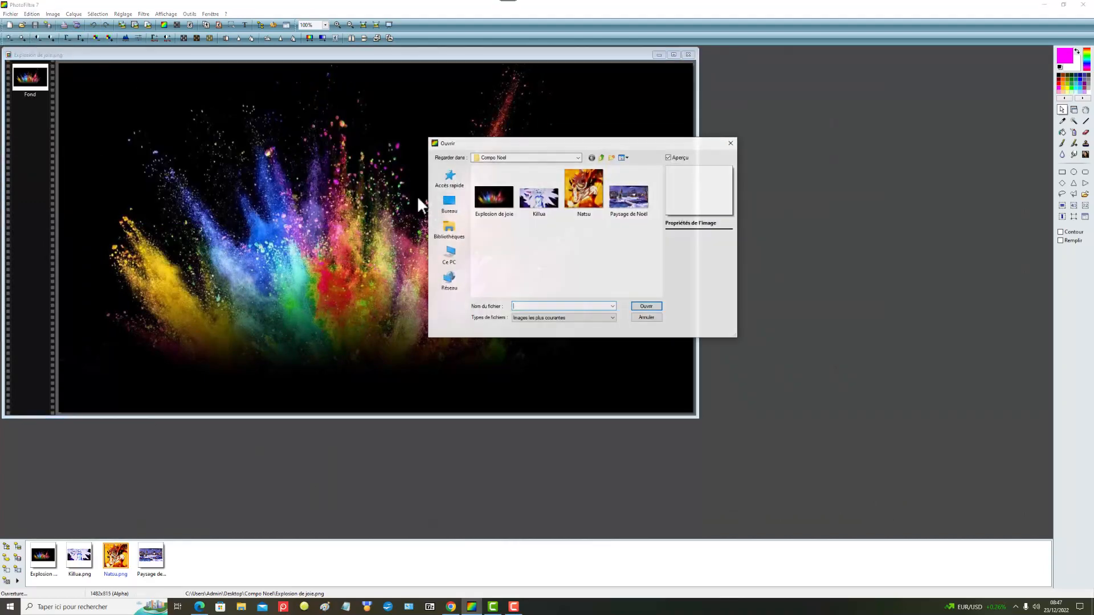
{"action": "left_click", "coordinate": [594, 201]}
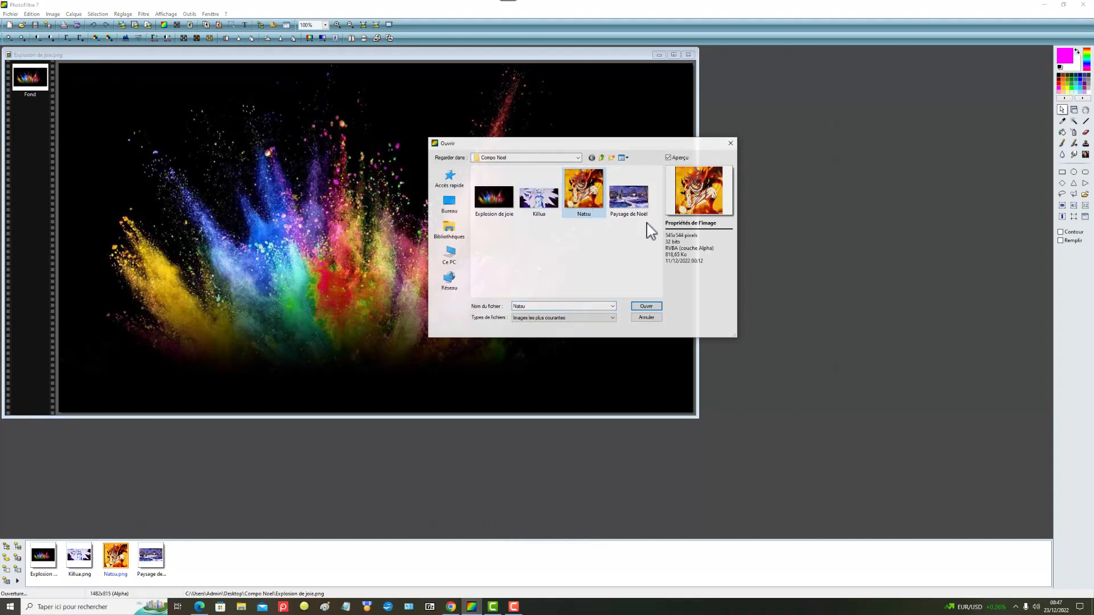
{"action": "left_click", "coordinate": [646, 306]}
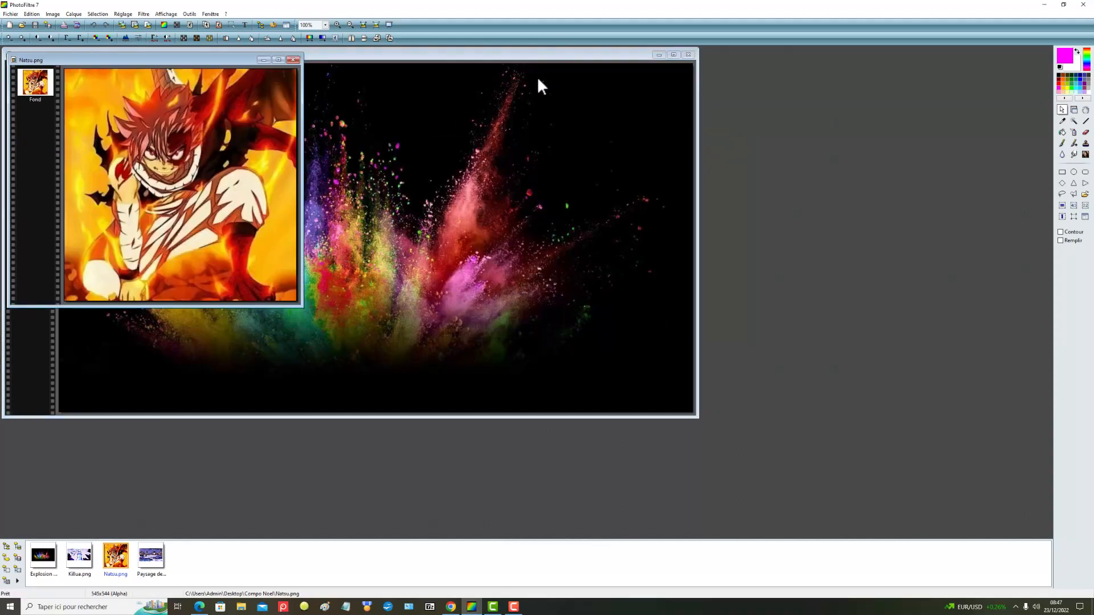
Capture Natsu's head, about 366 × 265 pixels, with Screenpresso and open the capture in Paint
{"action": "key", "text": "Print"}
{"action": "left_click_drag", "start_coordinate": [89, 81], "coordinate": [246, 194]}
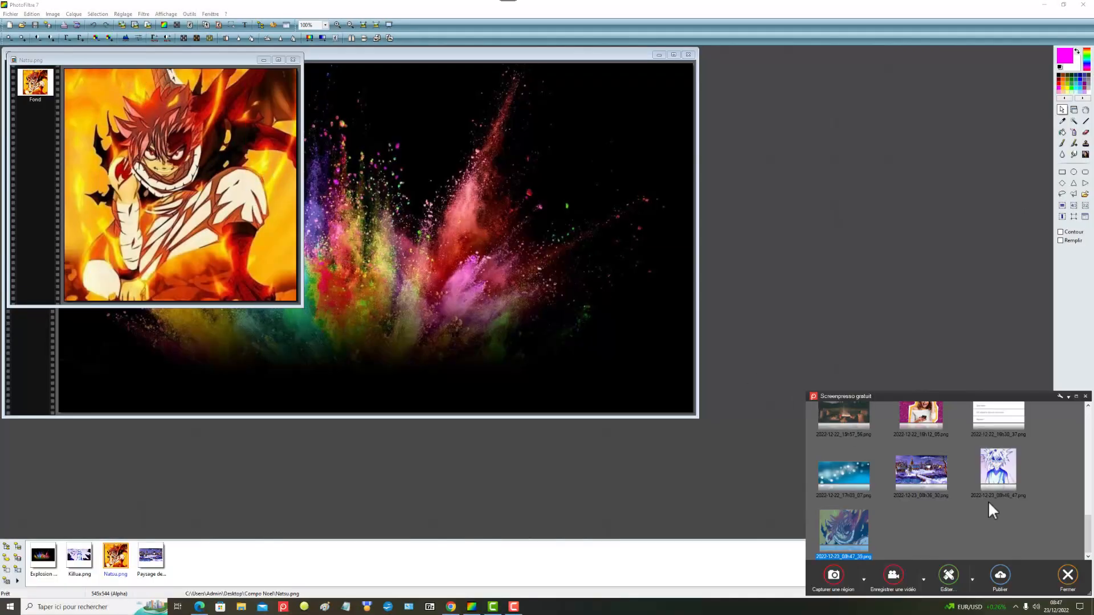
{"action": "right_click", "coordinate": [846, 529]}
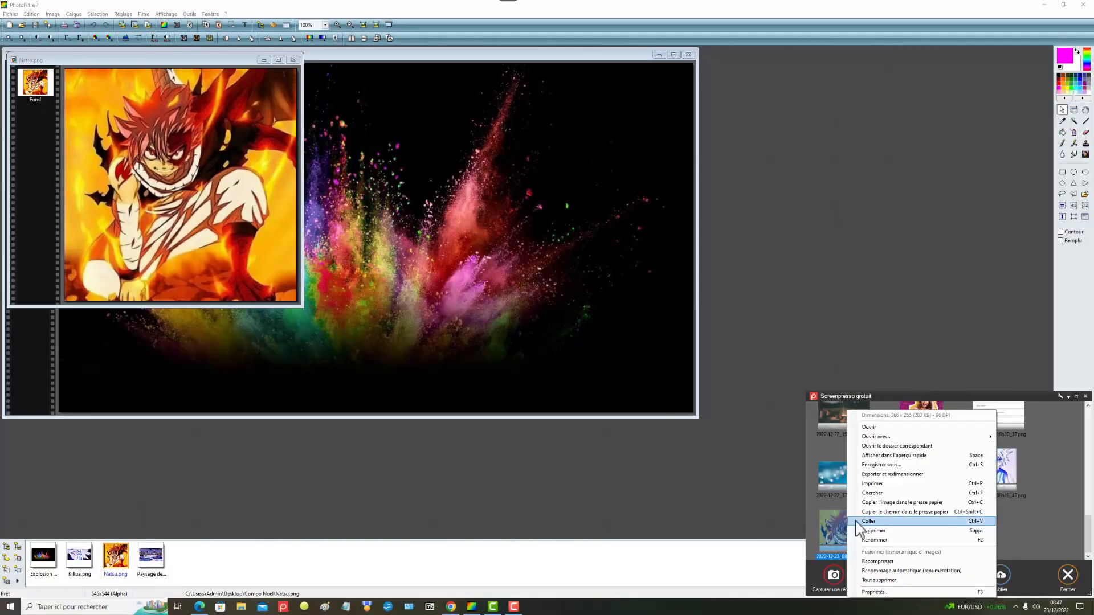
{"action": "mouse_move", "coordinate": [888, 438]}
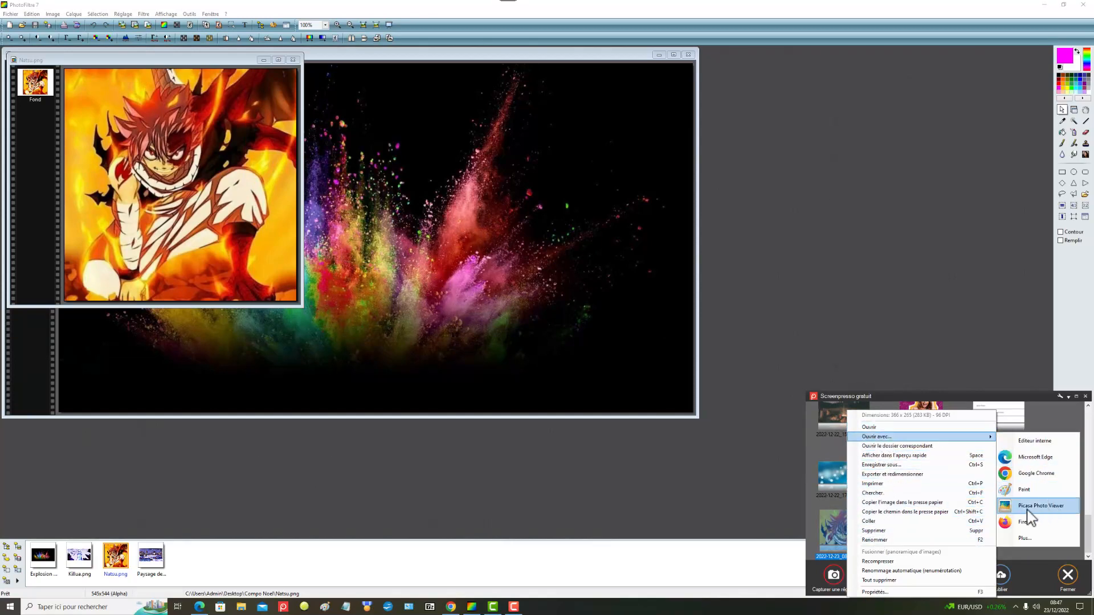
{"action": "left_click", "coordinate": [1024, 490]}
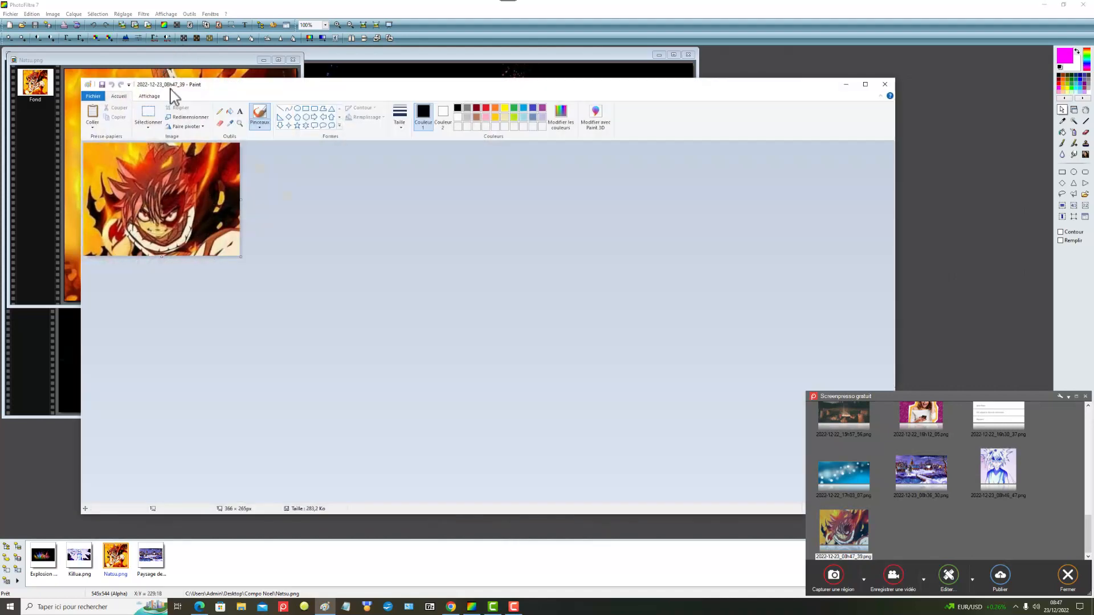
Resize the Natsu capture to 200 × 200 pixels without keeping its proportions
{"action": "left_click", "coordinate": [190, 117]}
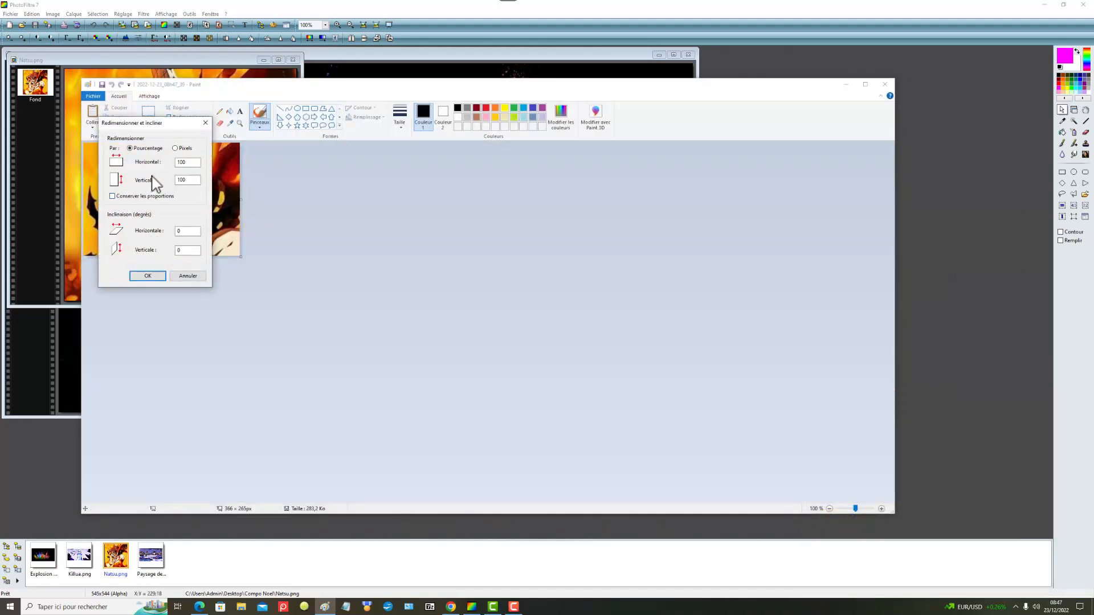
{"action": "left_click_drag", "start_coordinate": [191, 162], "coordinate": [169, 169]}
{"action": "left_click", "coordinate": [175, 148]}
{"action": "type", "text": "2"}
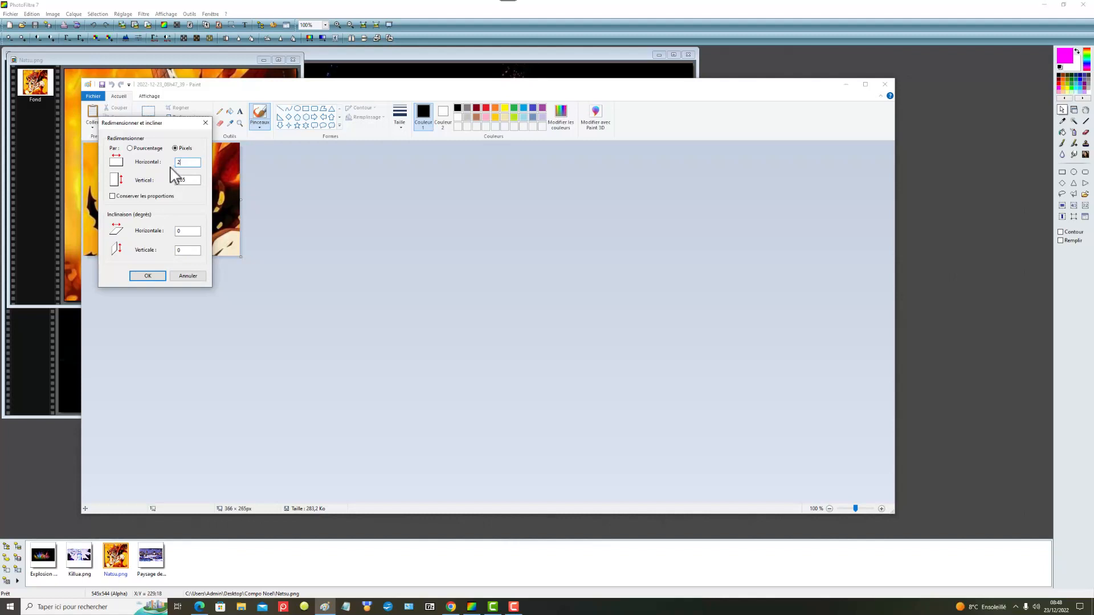
{"action": "type", "text": "00"}
{"action": "double_click", "coordinate": [186, 180]}
{"action": "type", "text": "200"}
{"action": "left_click", "coordinate": [149, 277]}
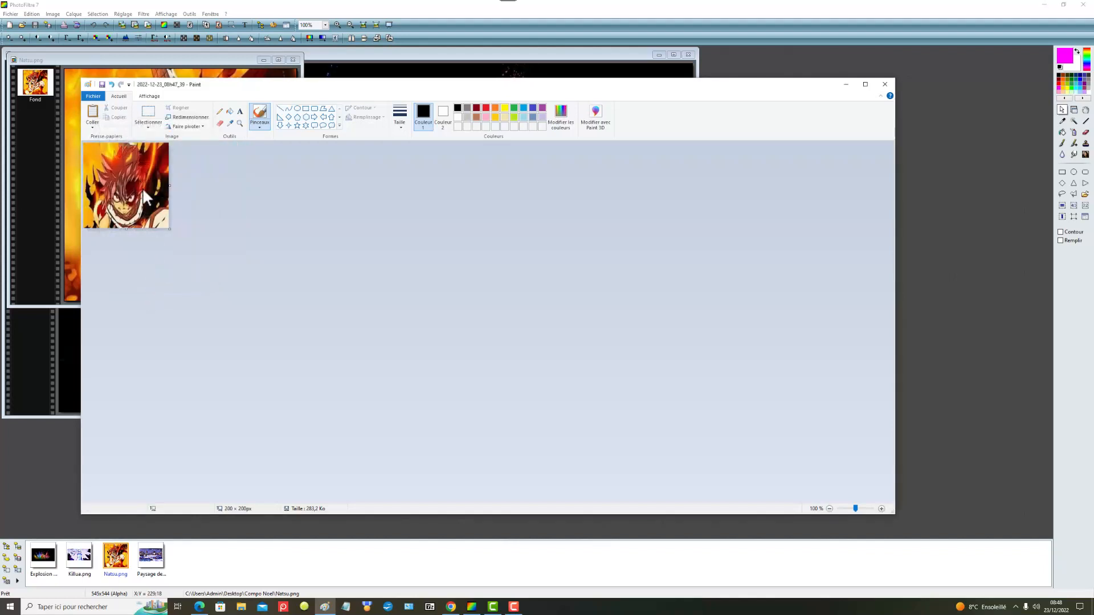
Save the resized Natsu capture, close Paint, and close the Natsu image in PhotoFiltre
{"action": "left_click", "coordinate": [97, 98]}
{"action": "left_click", "coordinate": [113, 148]}
{"action": "left_click", "coordinate": [884, 84]}
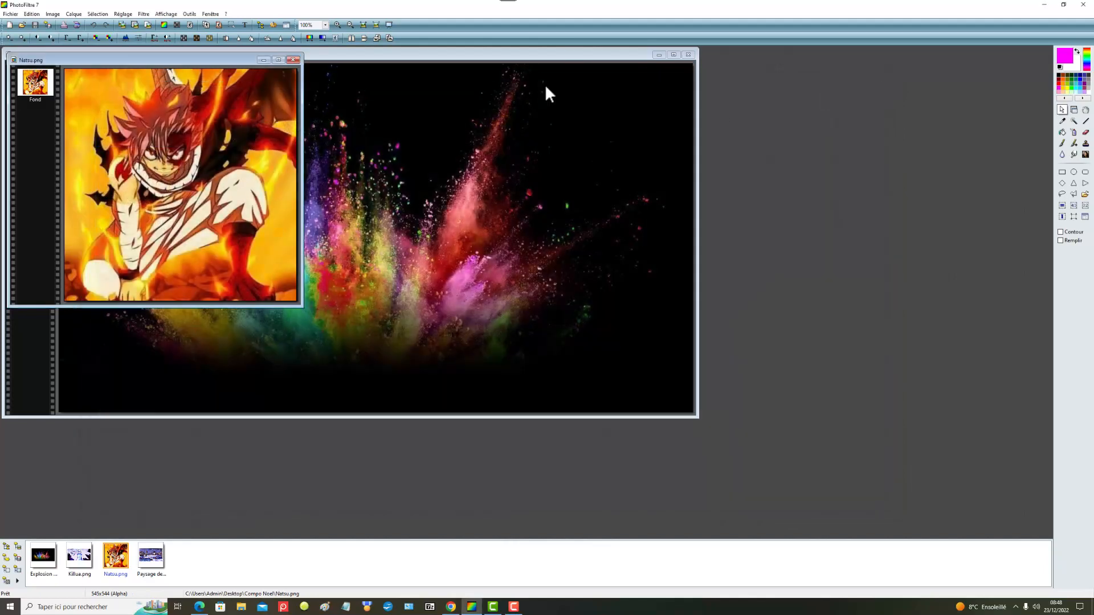
{"action": "left_click", "coordinate": [293, 60]}
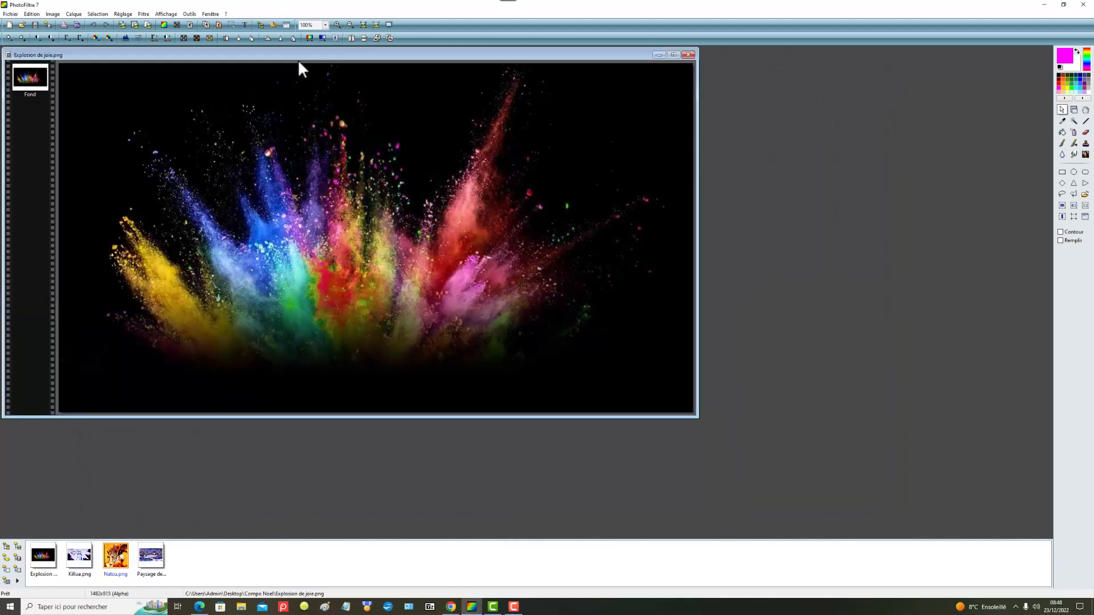
Open the Paysage de Noël image from the Compo Noel folder
{"action": "left_click", "coordinate": [11, 14]}
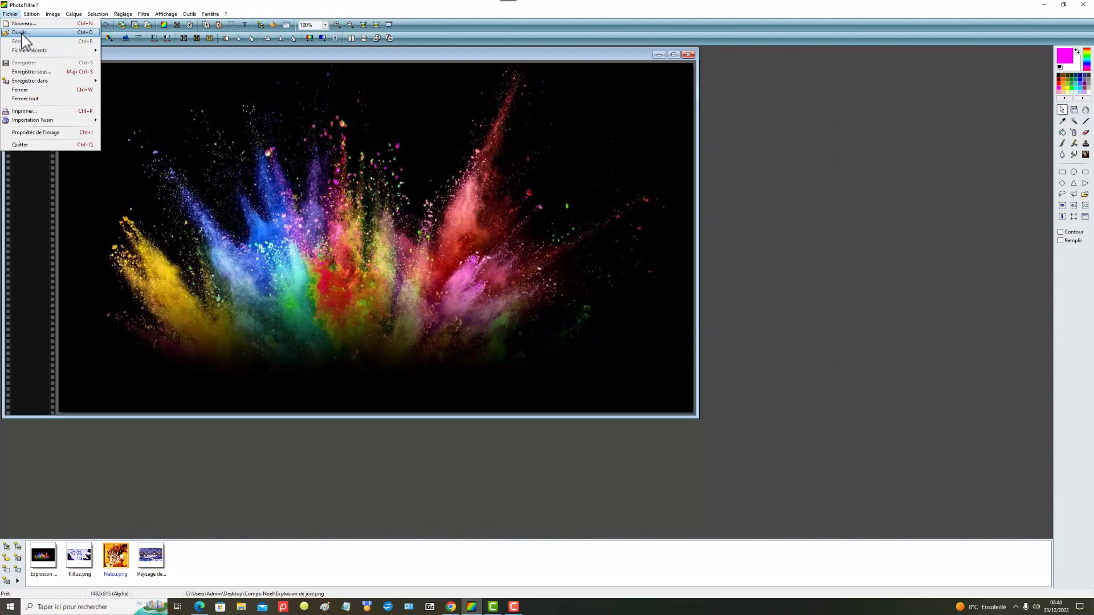
{"action": "left_click", "coordinate": [23, 33]}
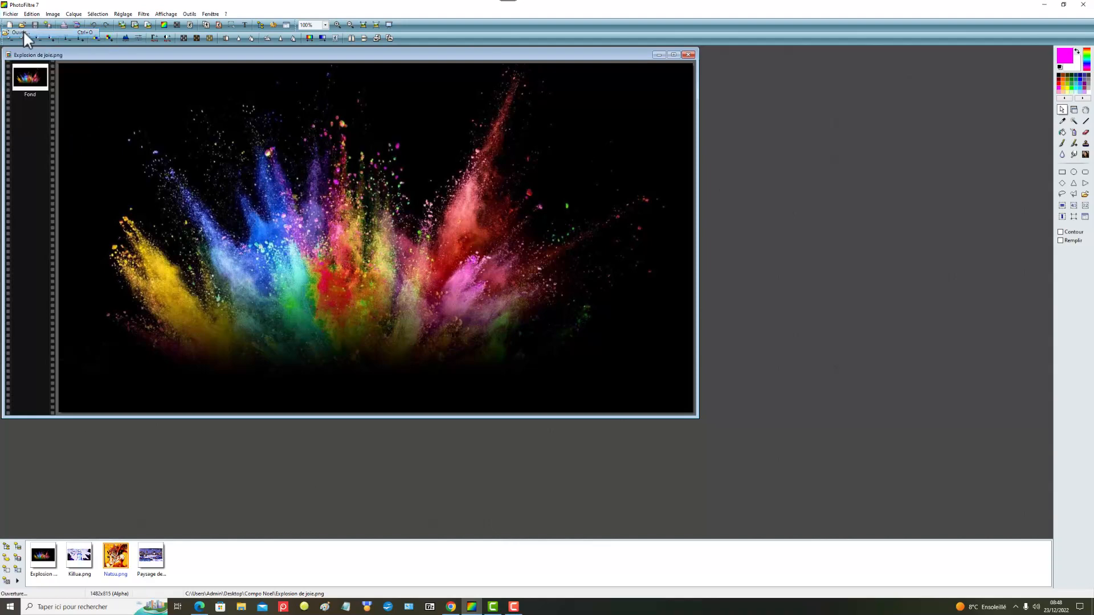
{"action": "left_click", "coordinate": [634, 213]}
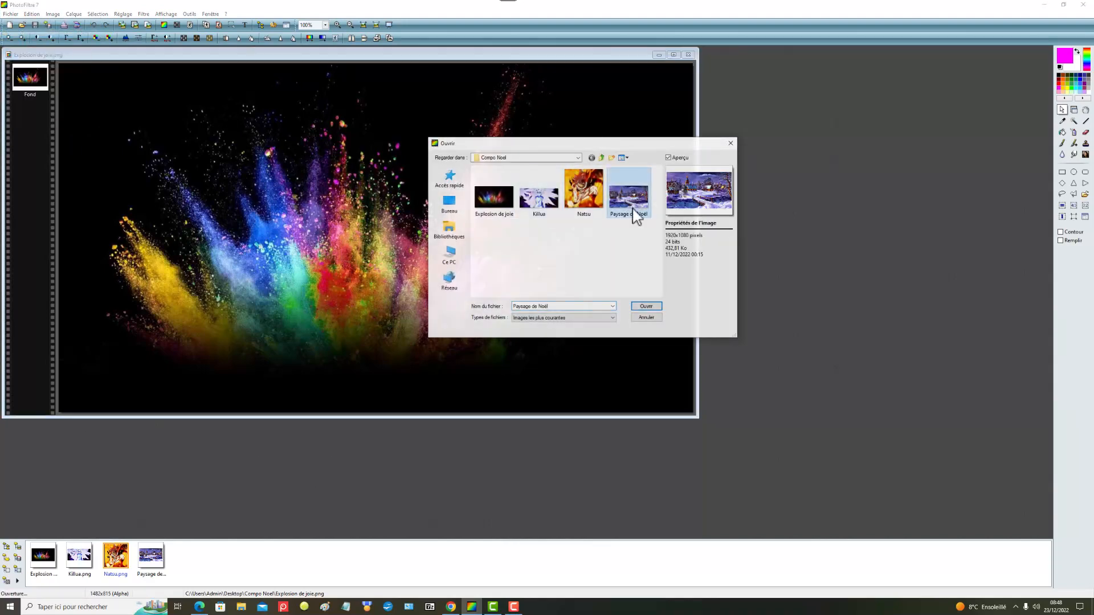
{"action": "left_click", "coordinate": [646, 306]}
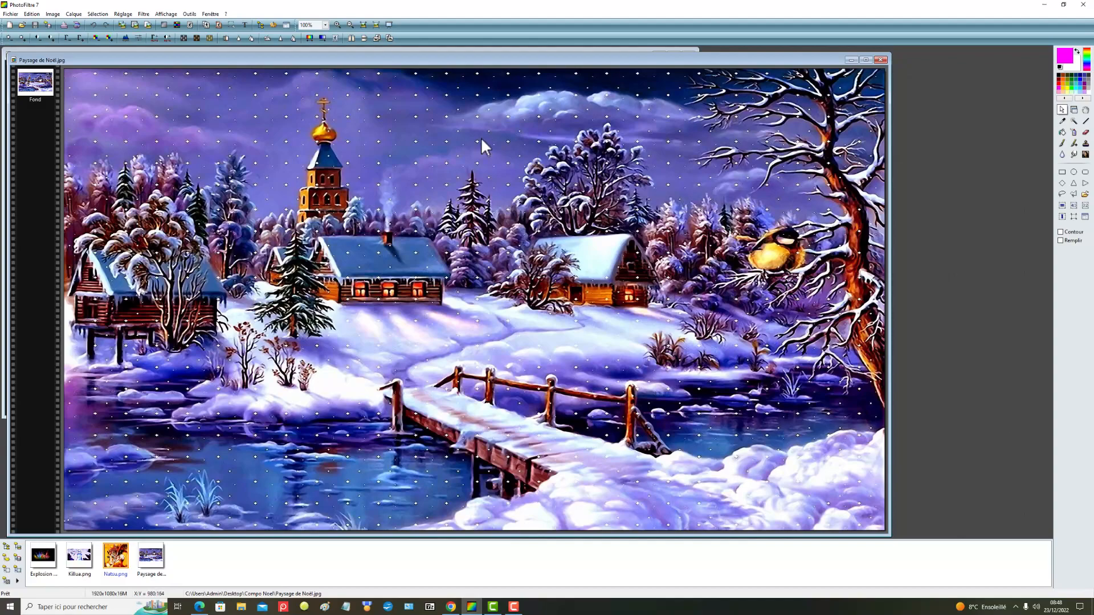
Capture the right-hand cabin and the snowy tree behind it, about 472 × 474 pixels, with Screenpresso and open the capture in Paint
{"action": "key", "text": "Print"}
{"action": "left_click_drag", "start_coordinate": [480, 120], "coordinate": [672, 322]}
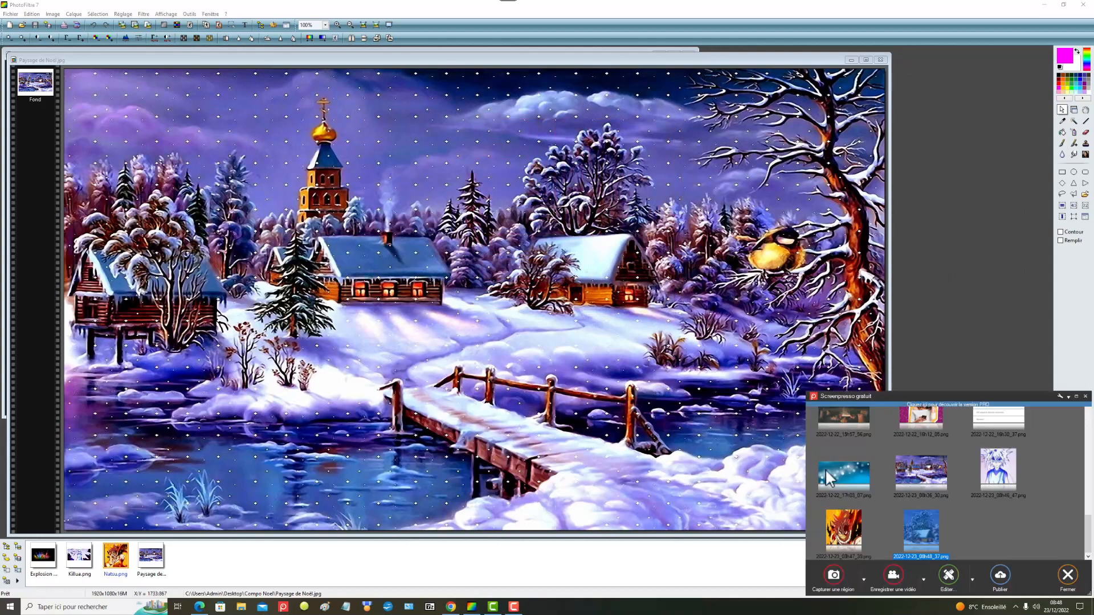
{"action": "right_click", "coordinate": [927, 533]}
{"action": "mouse_move", "coordinate": [963, 439]}
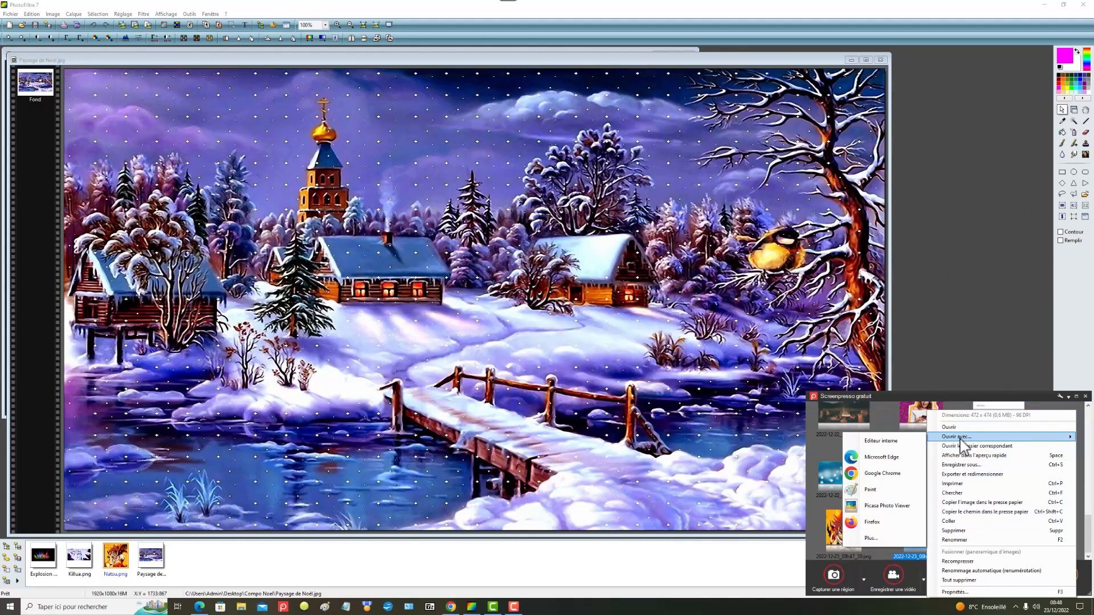
{"action": "left_click", "coordinate": [908, 489]}
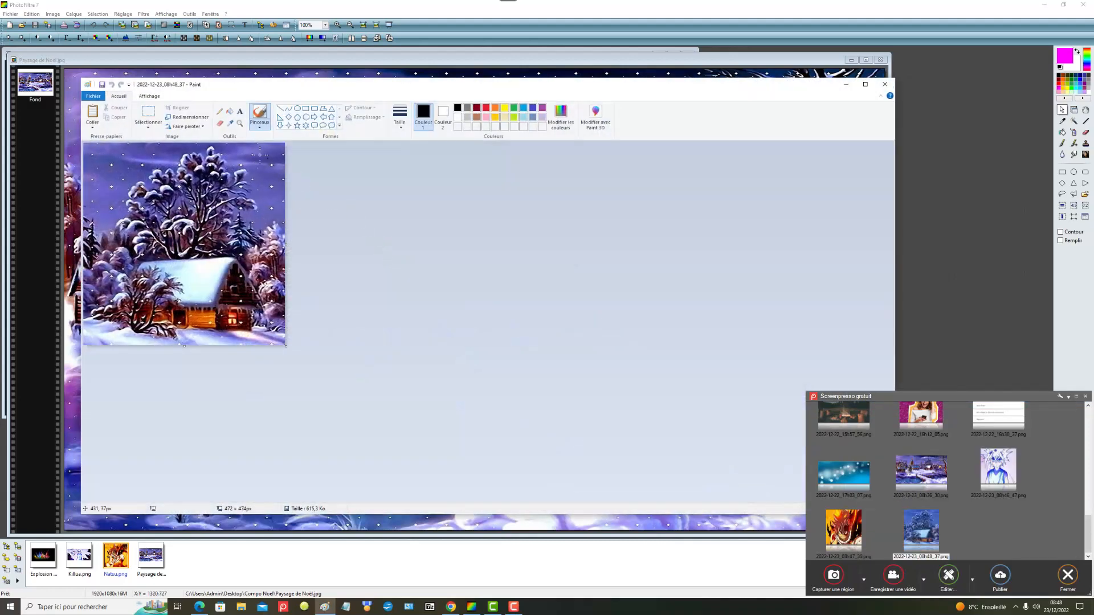
Resize the snowy cabin capture to 200 × 200 pixels without keeping its proportions
{"action": "left_click", "coordinate": [191, 118]}
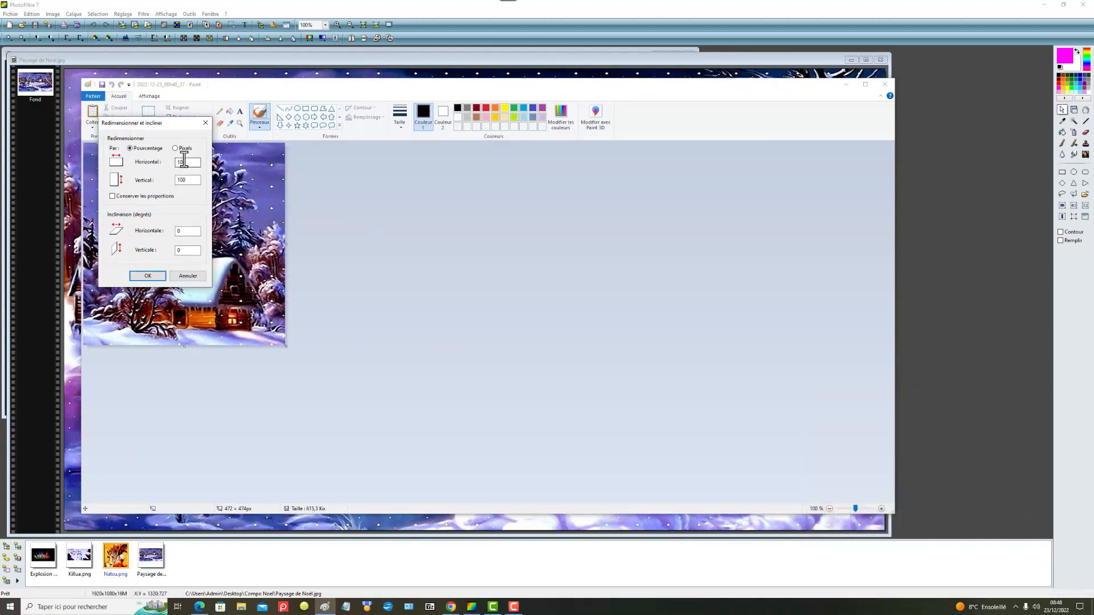
{"action": "left_click", "coordinate": [176, 149]}
{"action": "key", "text": "Tab"}
{"action": "type", "text": "200"}
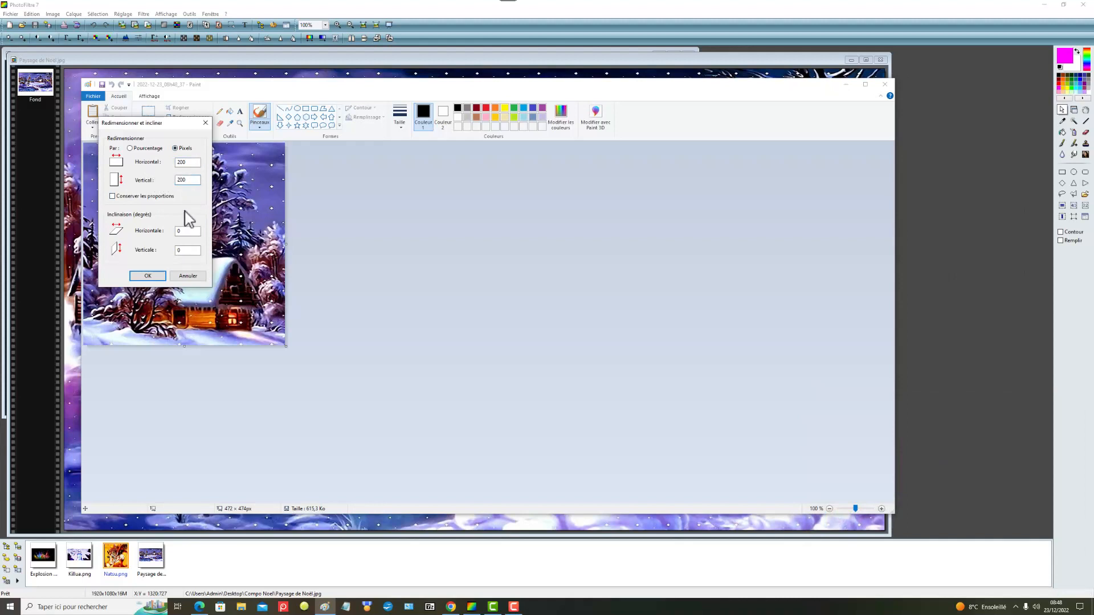
{"action": "left_click", "coordinate": [147, 276]}
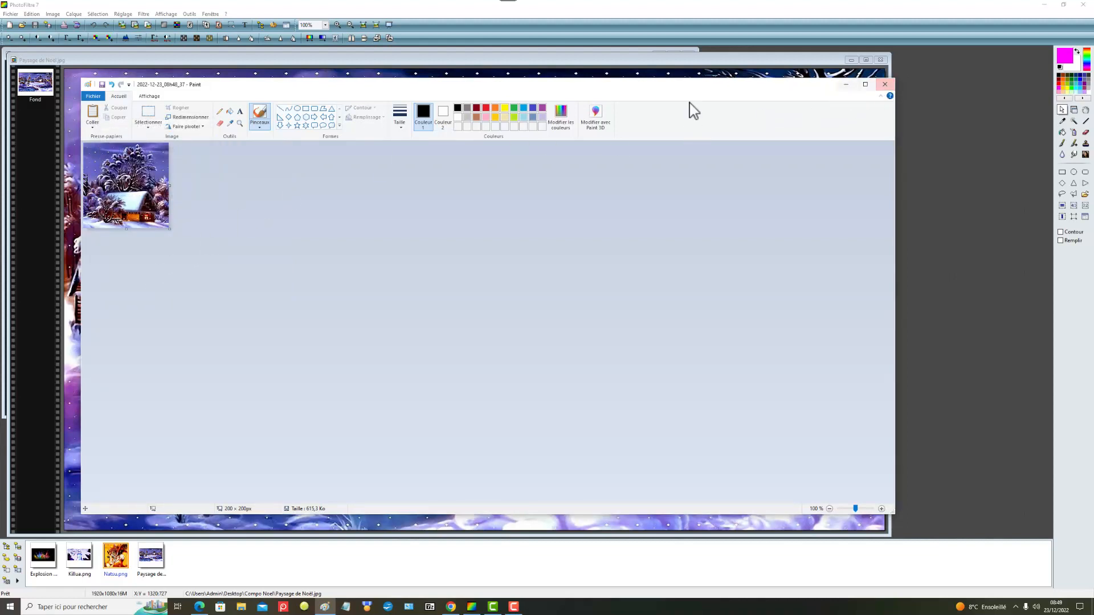
Save the resized snowy cabin capture and close Paint
{"action": "left_click", "coordinate": [94, 97]}
{"action": "left_click", "coordinate": [104, 149]}
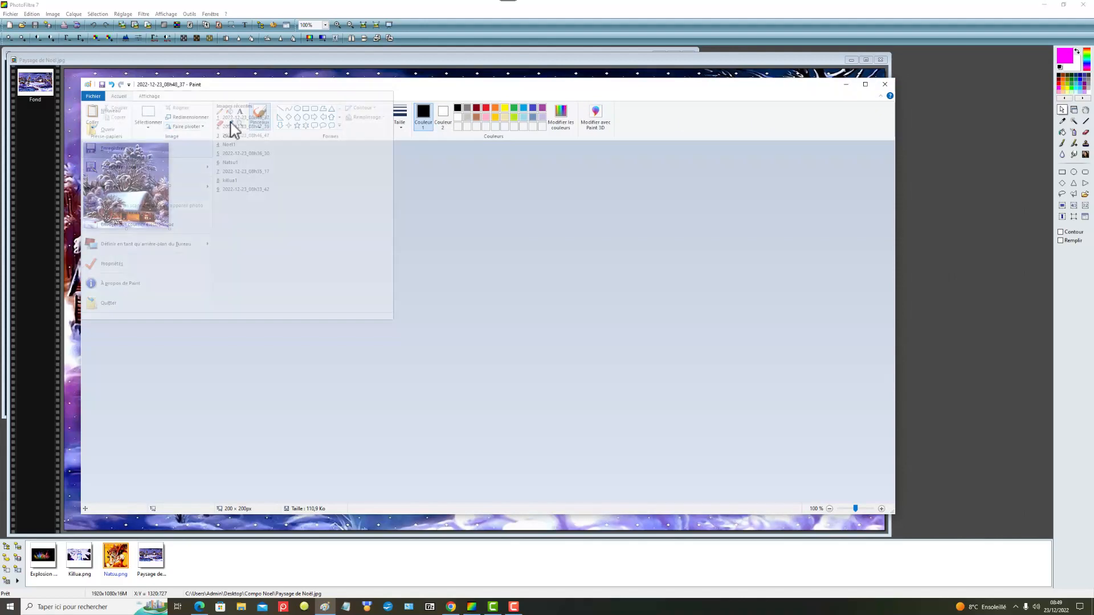
{"action": "left_click", "coordinate": [885, 83]}
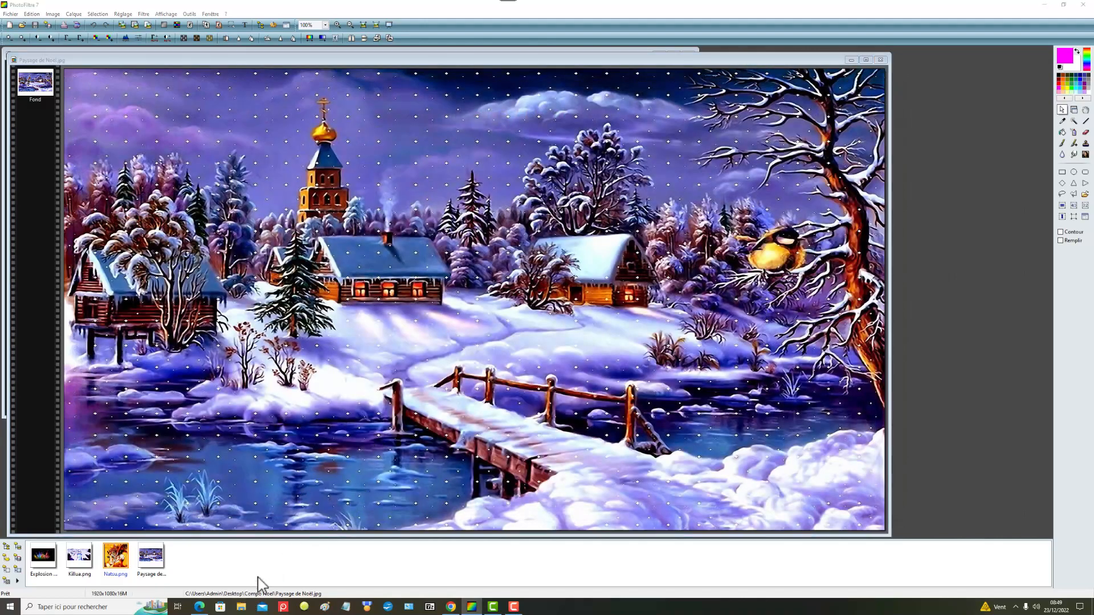
Open the Screenpresso folder in File Explorer and rename the Killua capture as Killua2
{"action": "left_click", "coordinate": [241, 607]}
{"action": "left_click", "coordinate": [584, 247]}
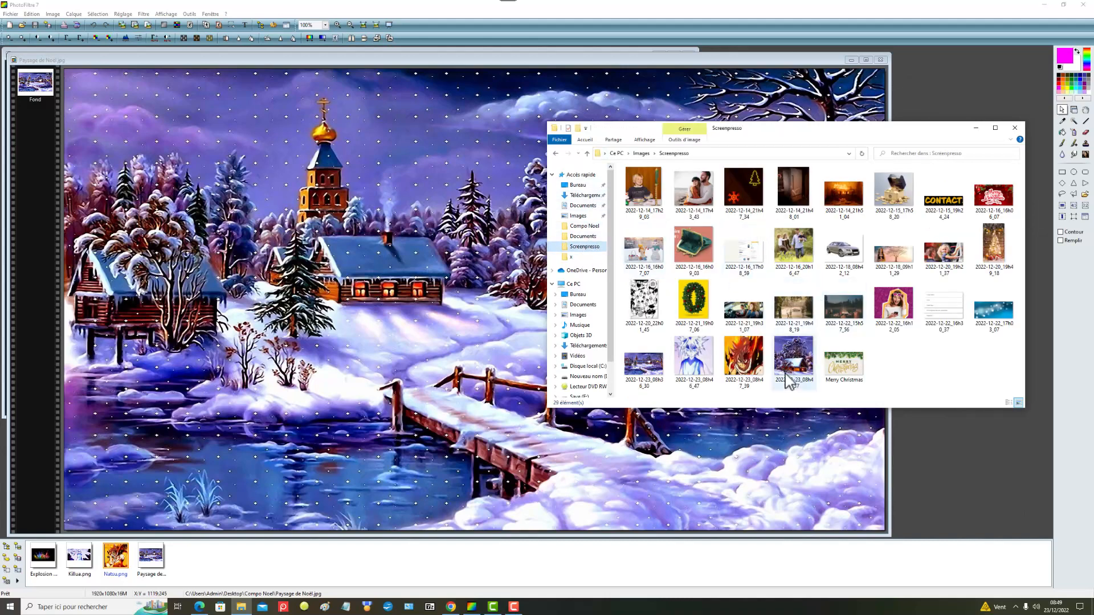
{"action": "left_click", "coordinate": [692, 375]}
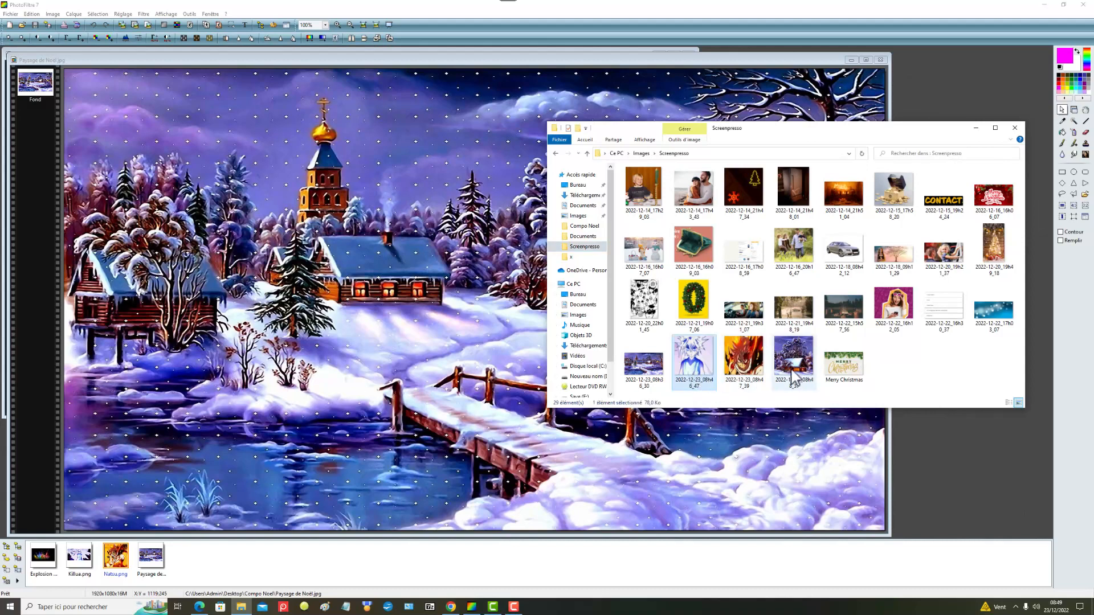
{"action": "right_click", "coordinate": [696, 388]}
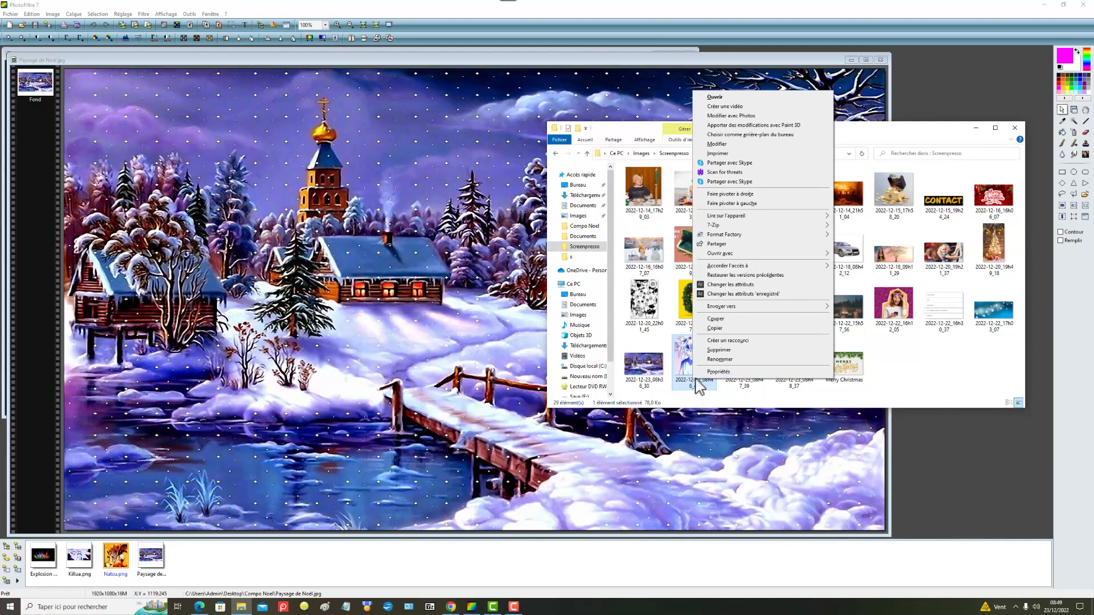
{"action": "left_click", "coordinate": [724, 365]}
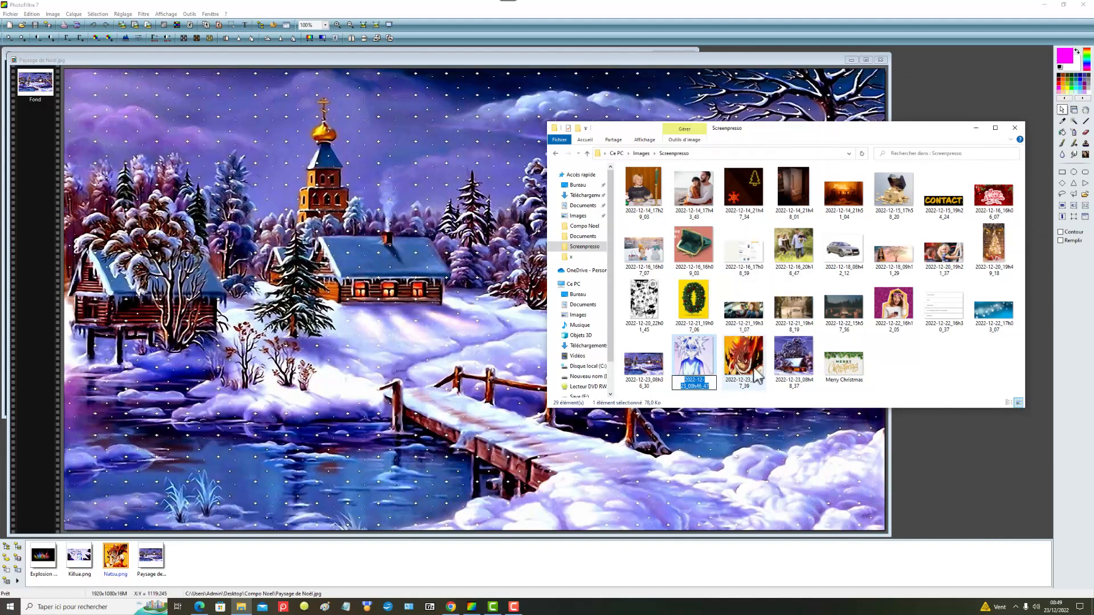
{"action": "type", "text": "Killua2"}
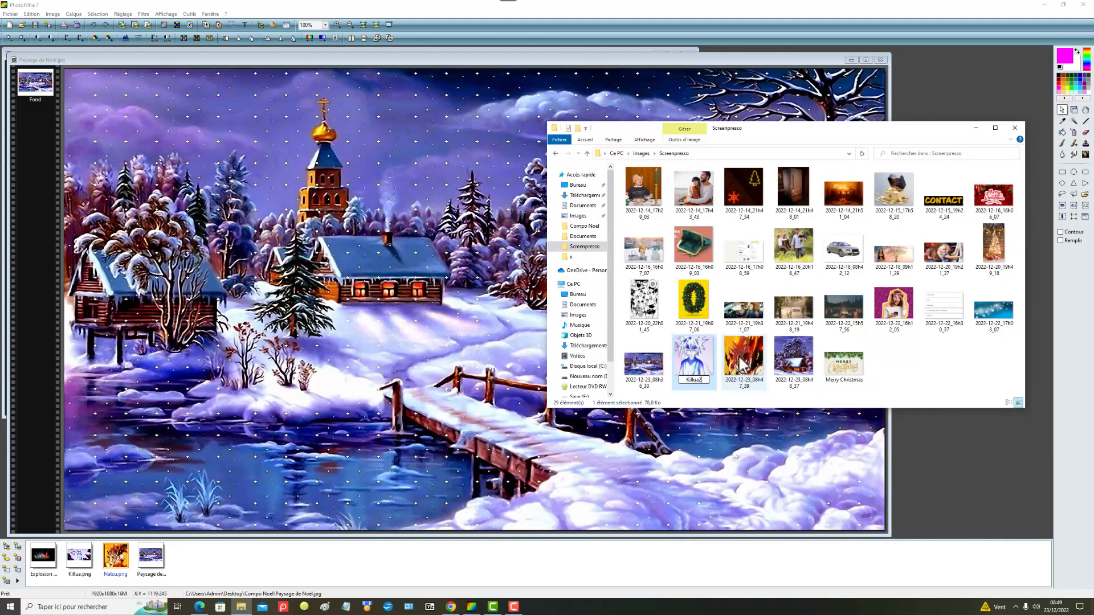
{"action": "left_click", "coordinate": [742, 365]}
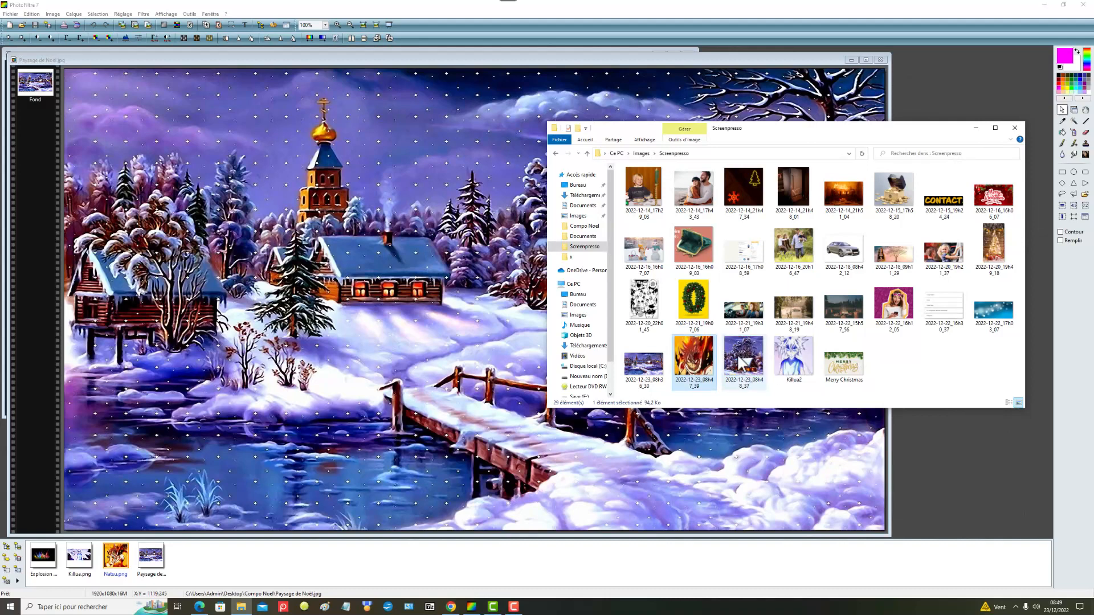
Rename the Natsu capture as Natsu2
{"action": "right_click", "coordinate": [697, 358]}
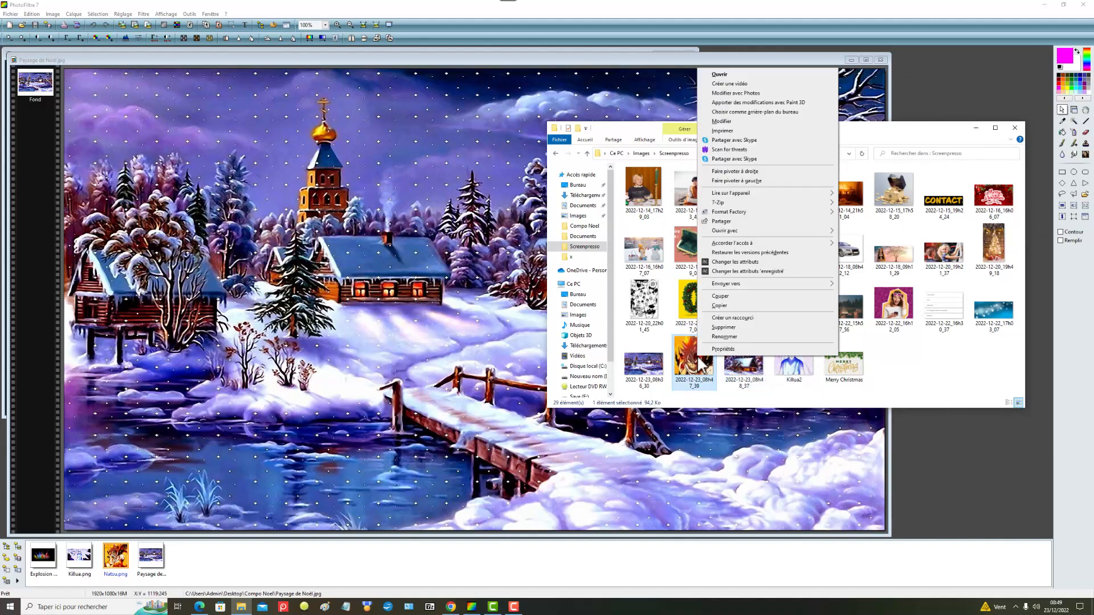
{"action": "left_click", "coordinate": [735, 338]}
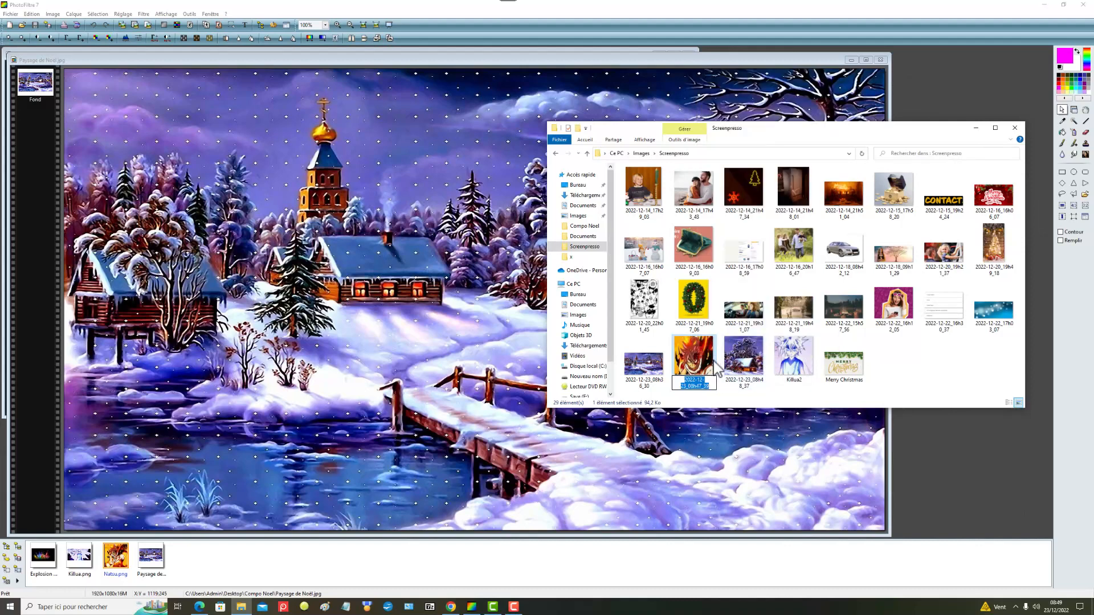
{"action": "type", "text": "Natsu2"}
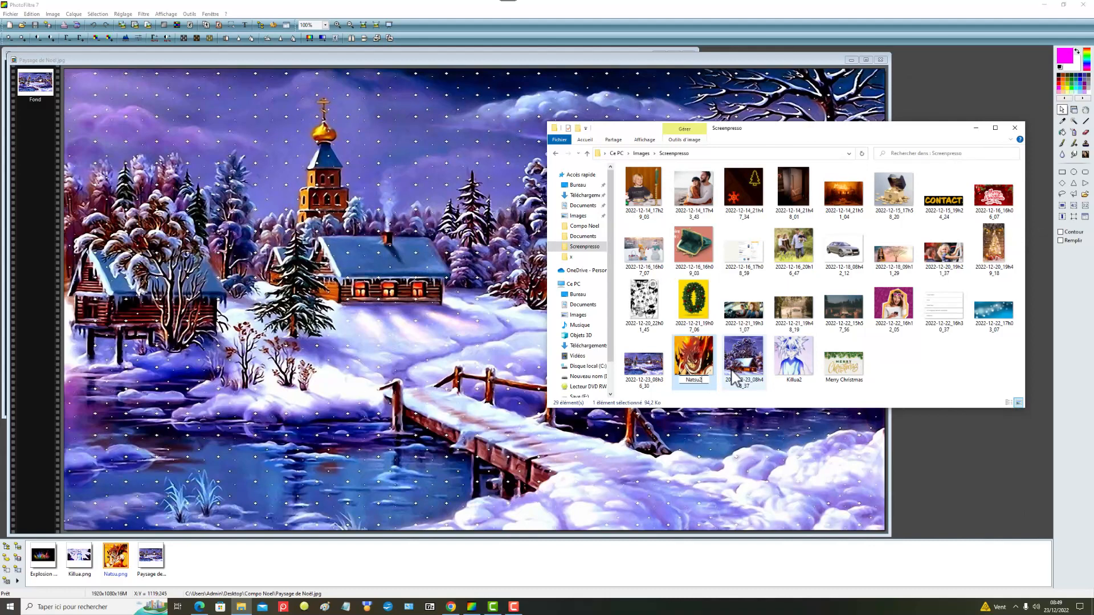
{"action": "left_click", "coordinate": [751, 373]}
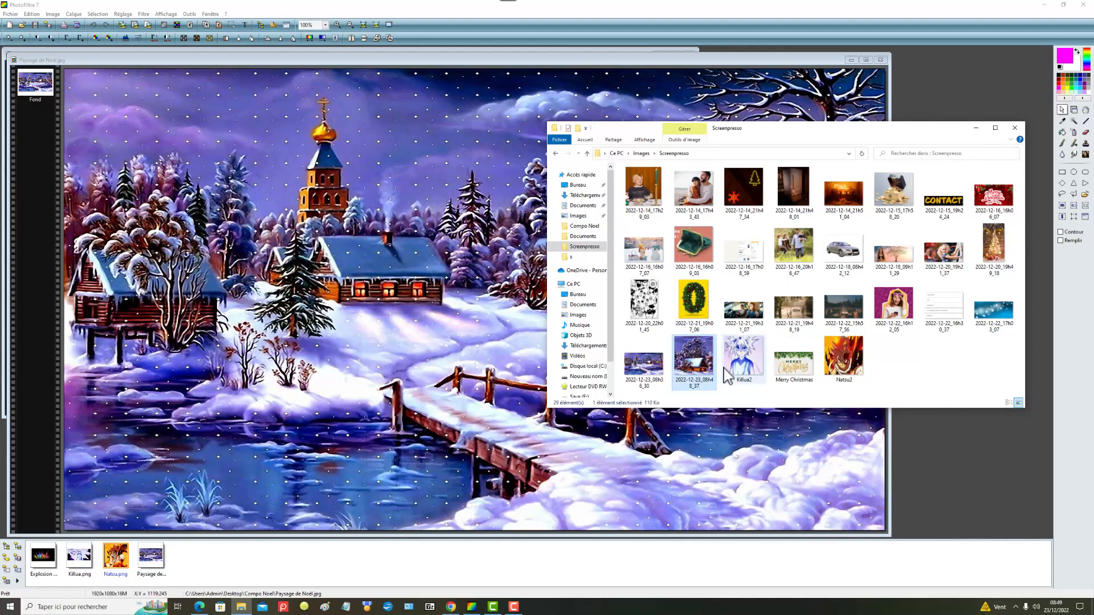
Rename the snowy cabin capture as Noel2
{"action": "right_click", "coordinate": [700, 369]}
{"action": "left_click", "coordinate": [738, 347]}
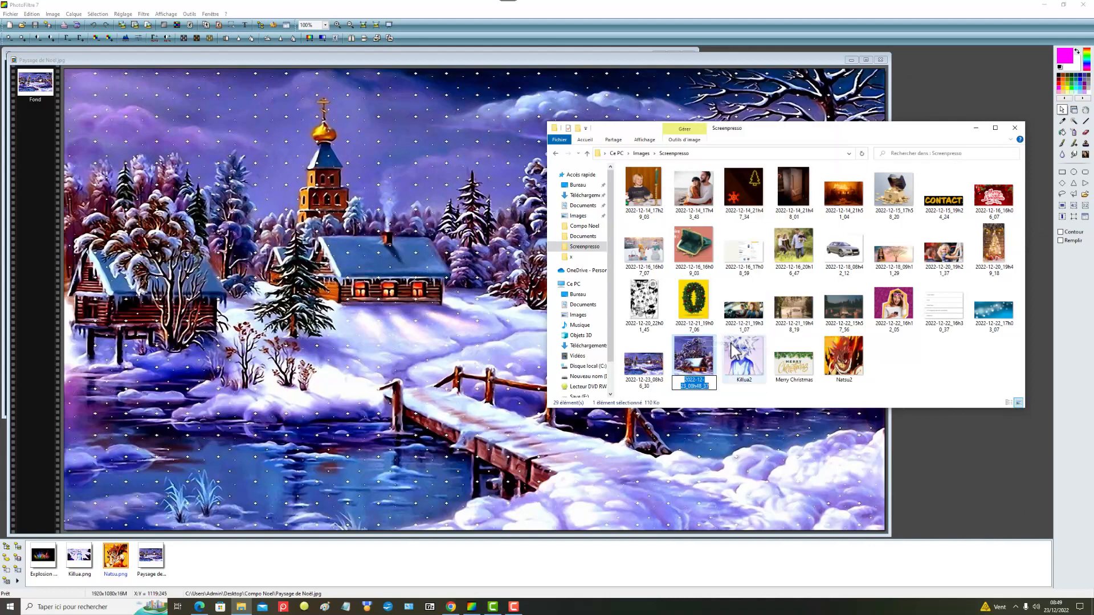
{"action": "type", "text": "Noel2"}
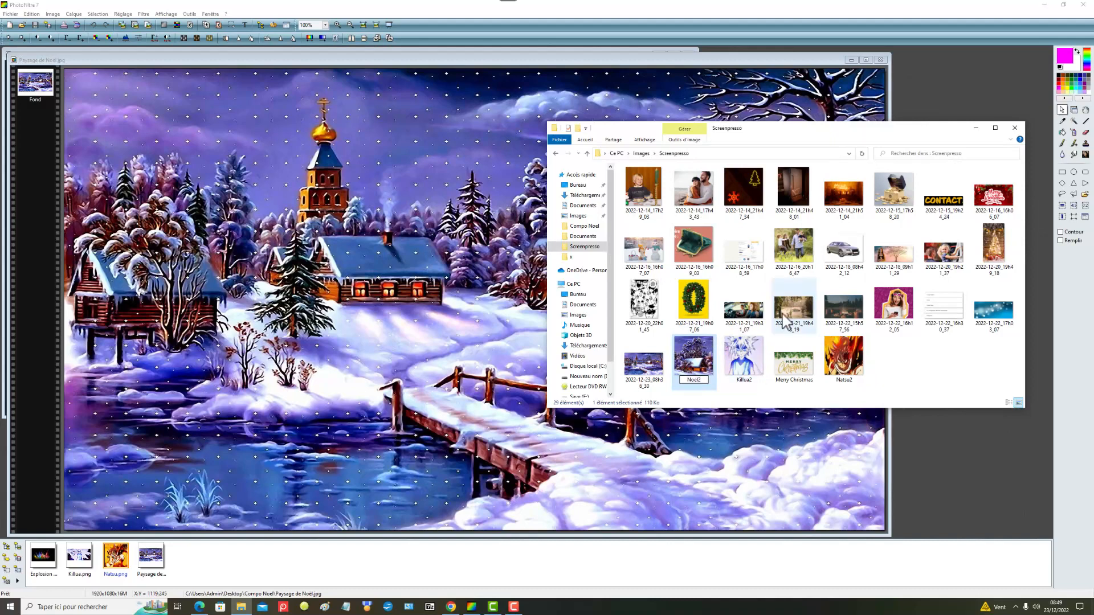
{"action": "left_click", "coordinate": [907, 354]}
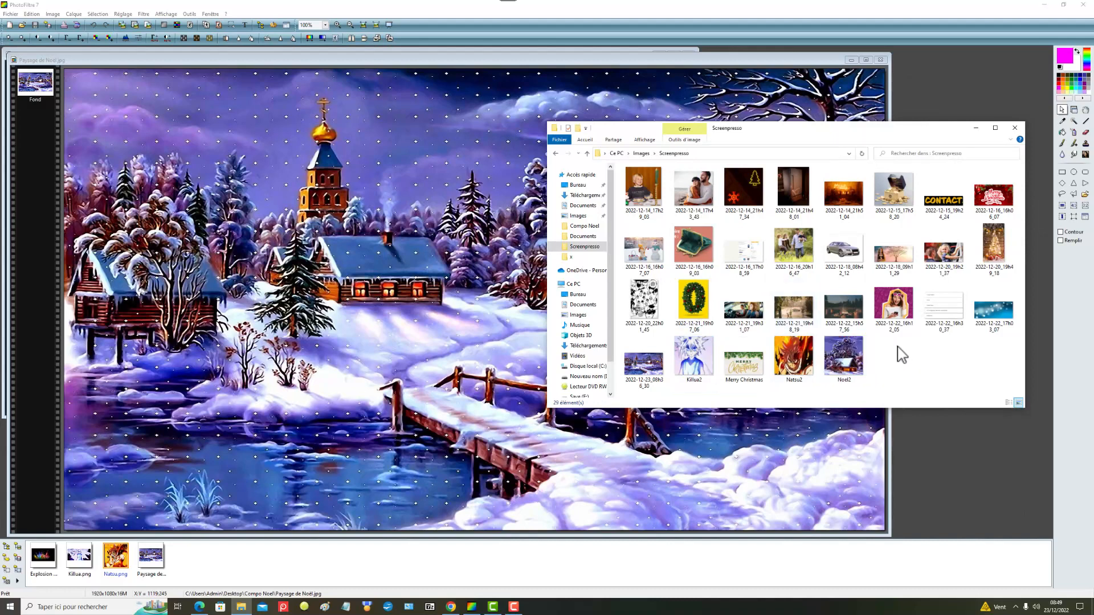
Cut the Killua2, Natsu2 and Noel2 images from the Screenpresso folder
{"action": "left_click", "coordinate": [695, 366]}
{"action": "left_click", "coordinate": [797, 365], "text": "ctrl"}
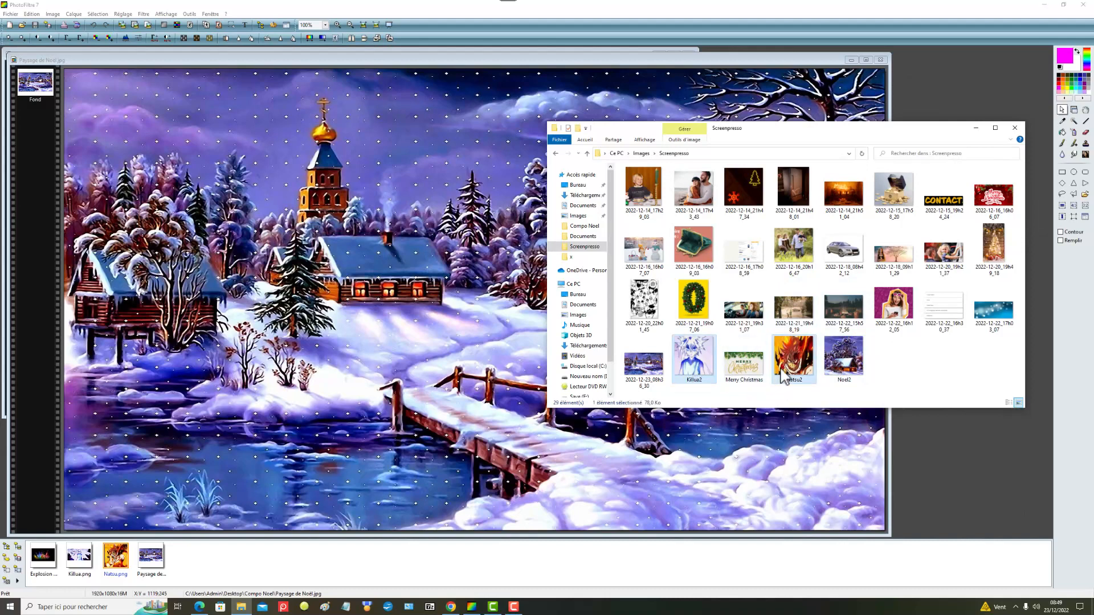
{"action": "left_click", "coordinate": [835, 378], "text": "ctrl"}
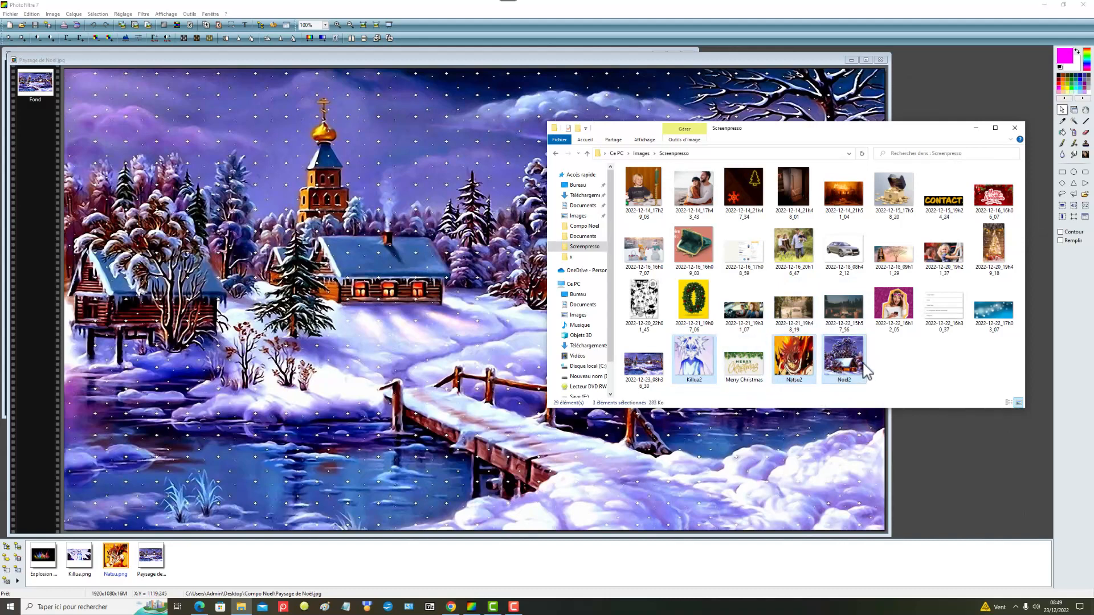
{"action": "left_click", "coordinate": [702, 364]}
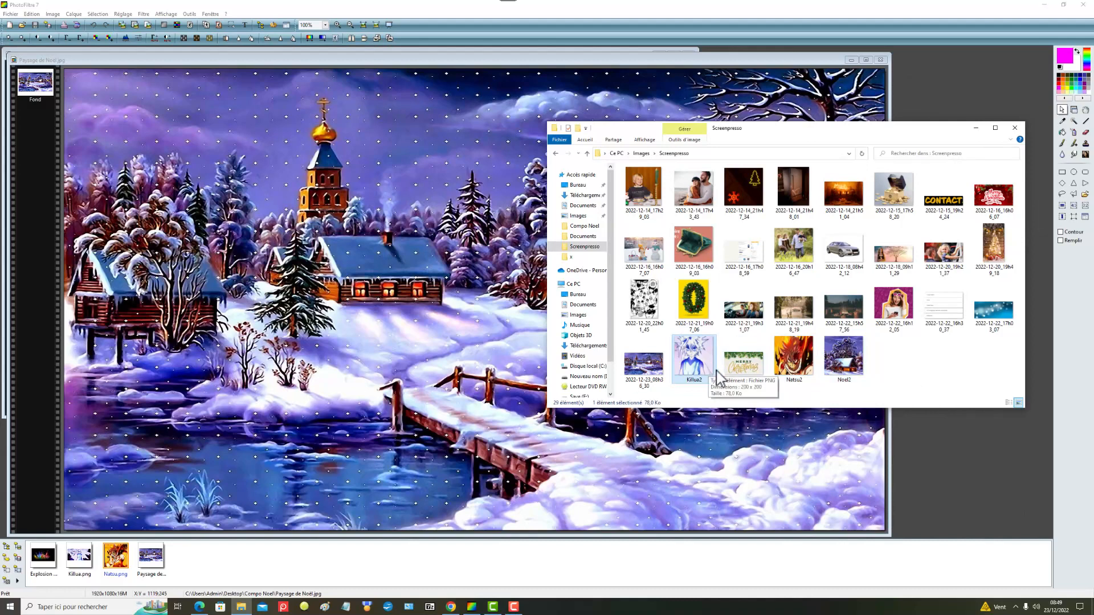
{"action": "left_click", "coordinate": [801, 371], "text": "ctrl"}
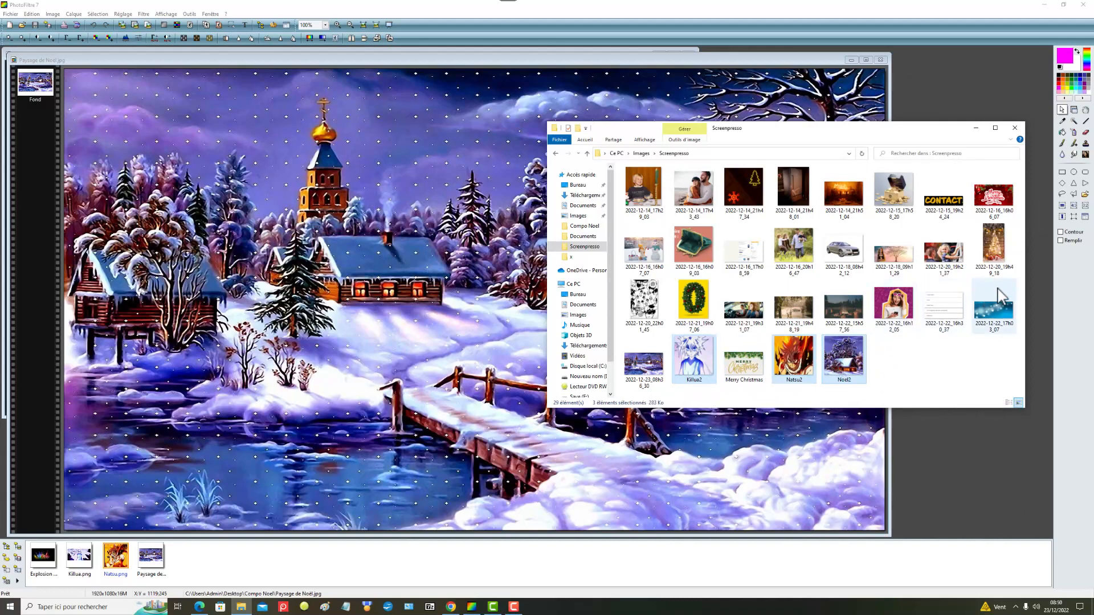
{"action": "key", "text": "ctrl+x"}
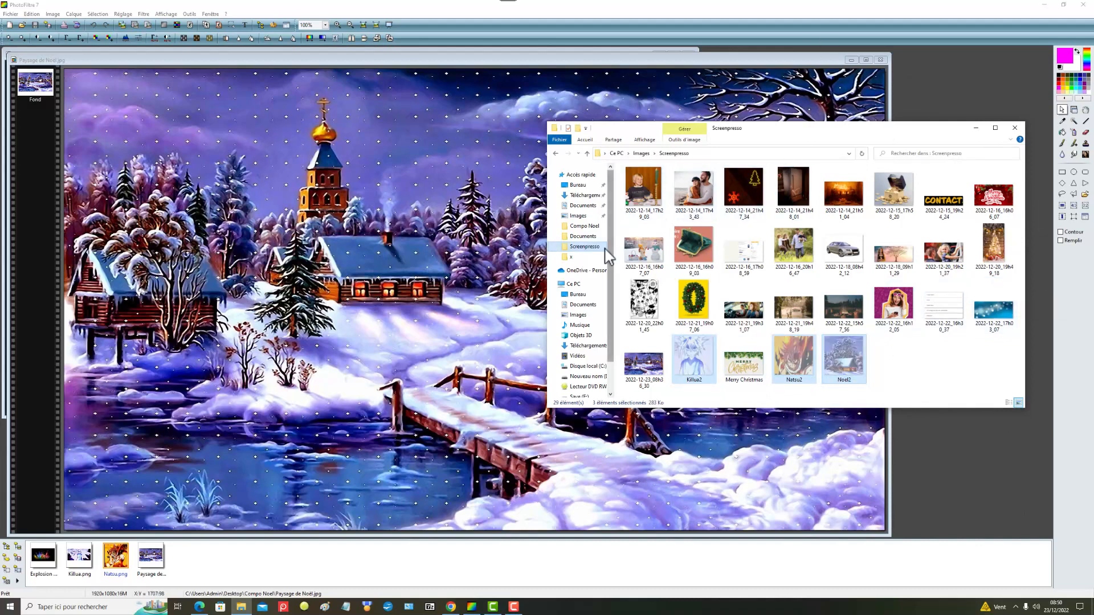
Open the Patterns folder of PhotoFiltre 7 in Programmes (x86) on the local disk C:
{"action": "left_click", "coordinate": [586, 284]}
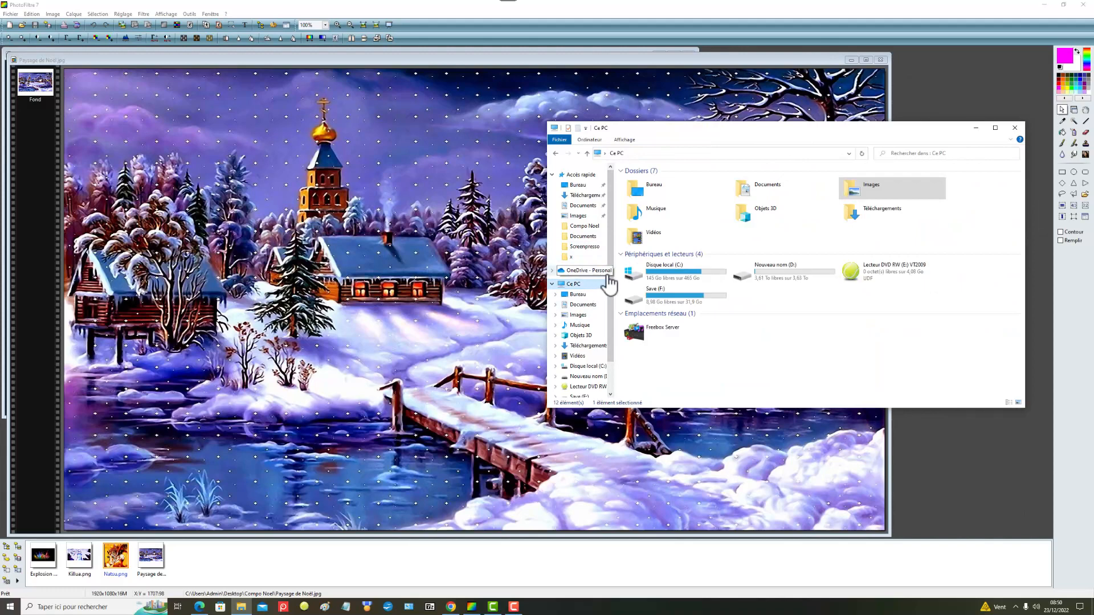
{"action": "double_click", "coordinate": [687, 279]}
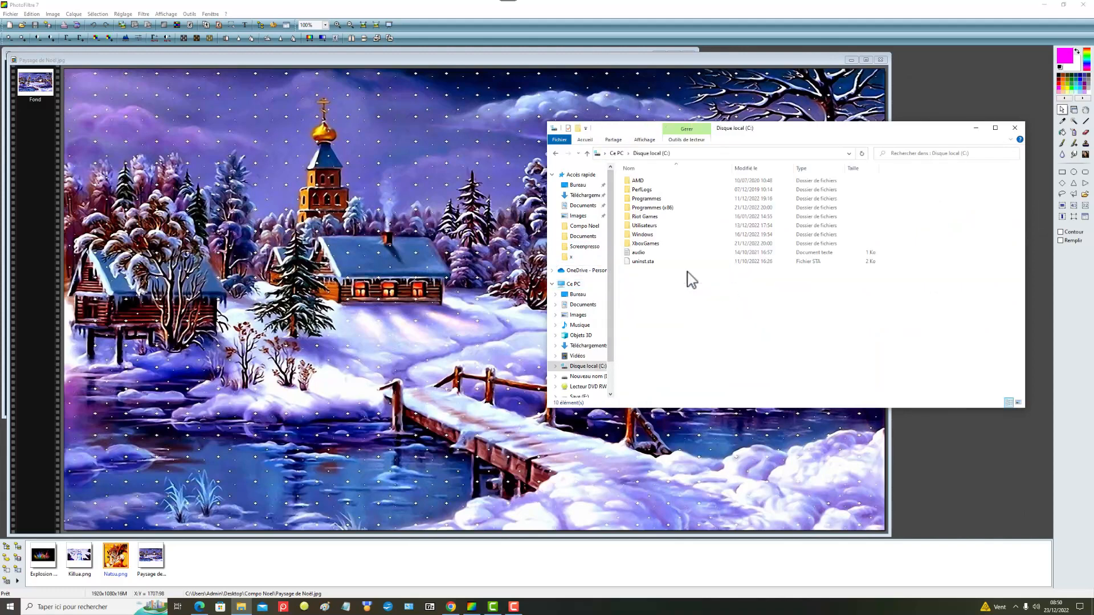
{"action": "double_click", "coordinate": [665, 211]}
{"action": "scroll", "coordinate": [692, 302], "scroll_direction": "down", "scroll_amount": 4}
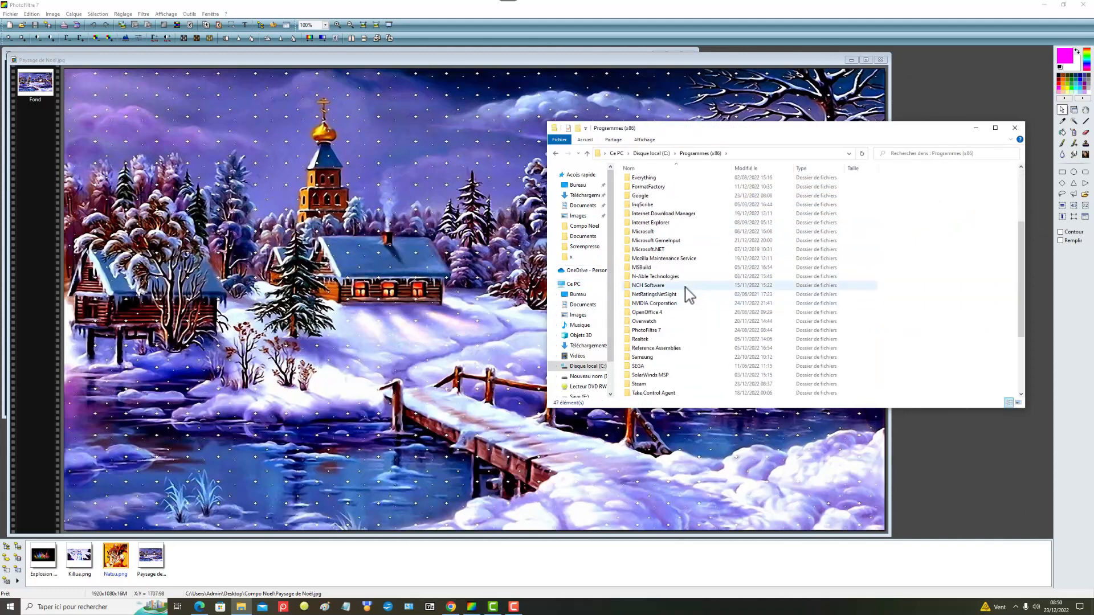
{"action": "double_click", "coordinate": [649, 331]}
{"action": "double_click", "coordinate": [640, 198]}
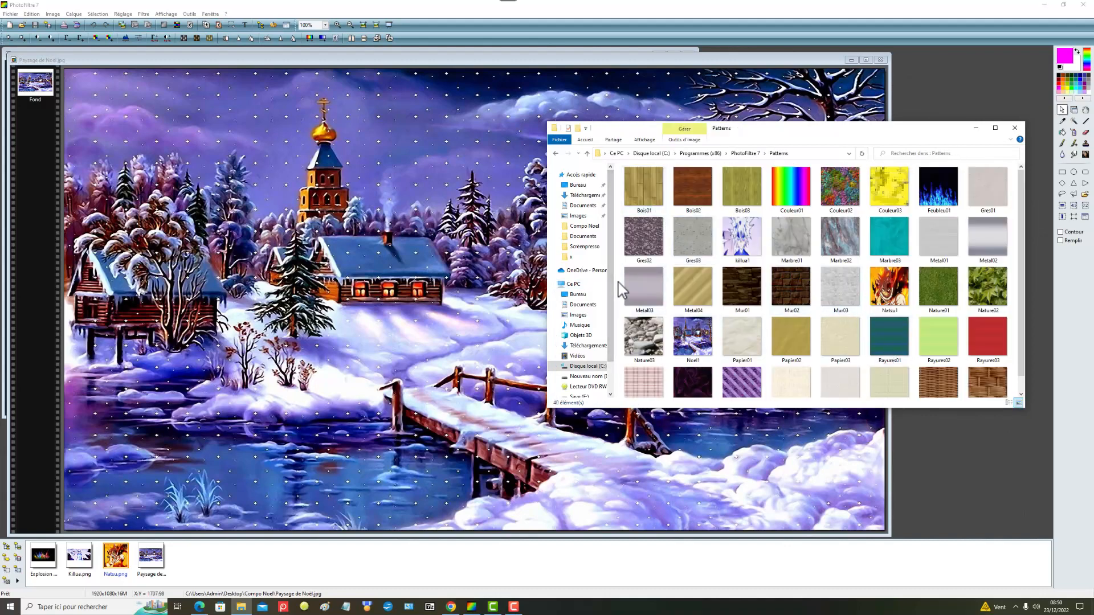
Paste the three cut images into the Patterns folder with administrator rights for all items, and close File Explorer
{"action": "right_click", "coordinate": [621, 261]}
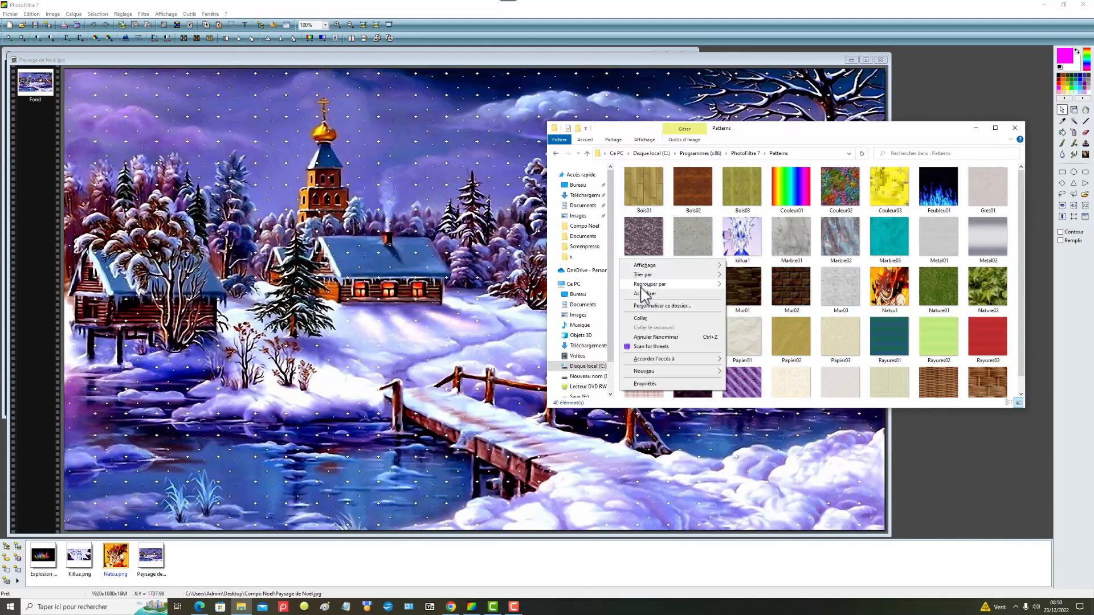
{"action": "left_click", "coordinate": [648, 321]}
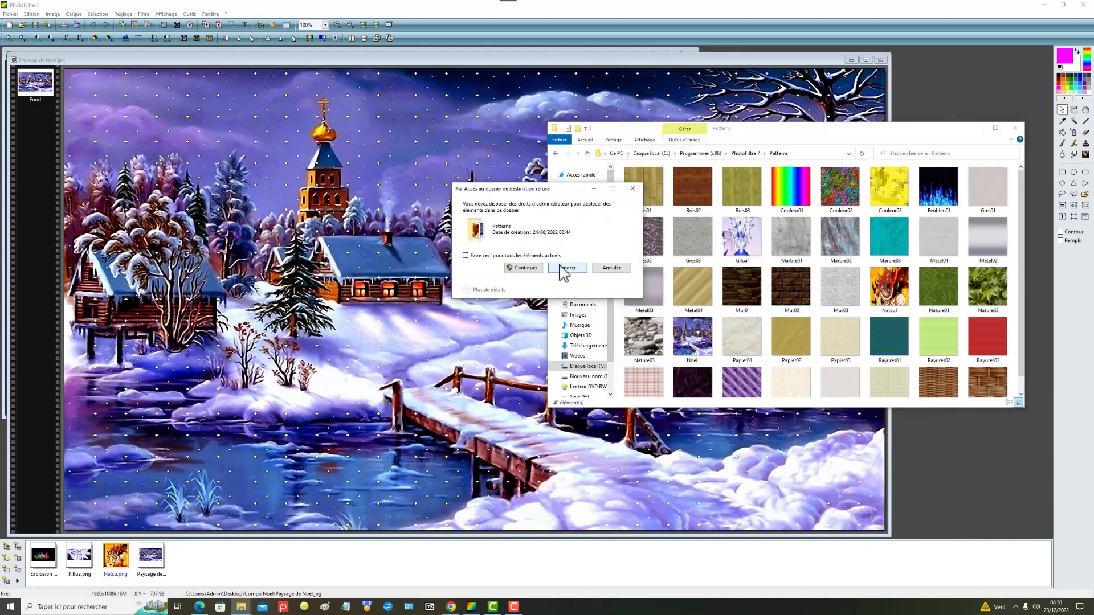
{"action": "left_click", "coordinate": [466, 256]}
{"action": "left_click", "coordinate": [525, 268]}
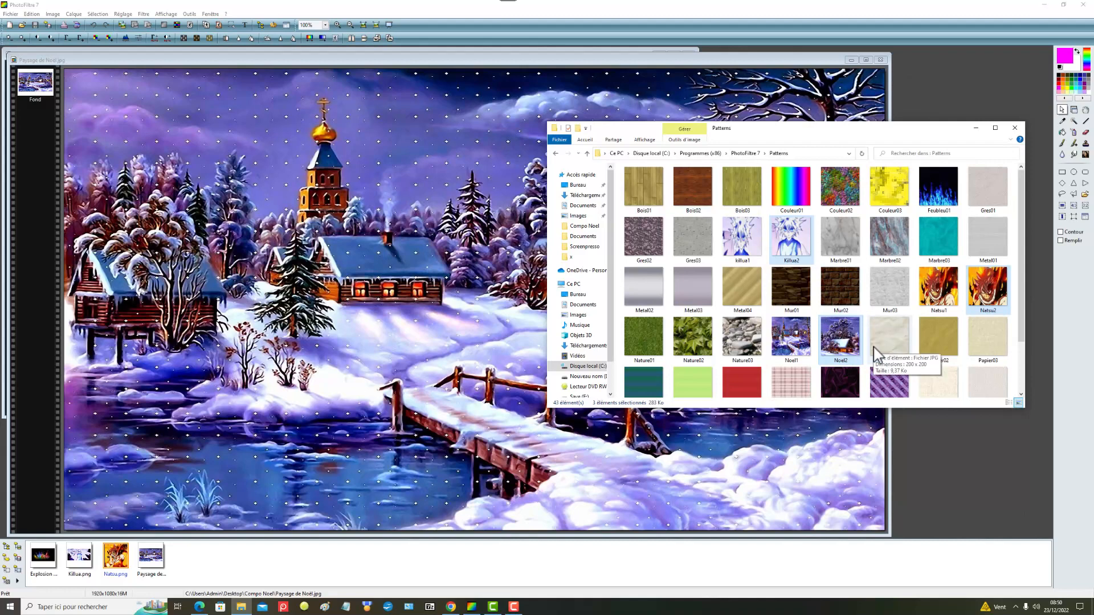
{"action": "scroll", "coordinate": [888, 336], "scroll_direction": "down", "scroll_amount": 2}
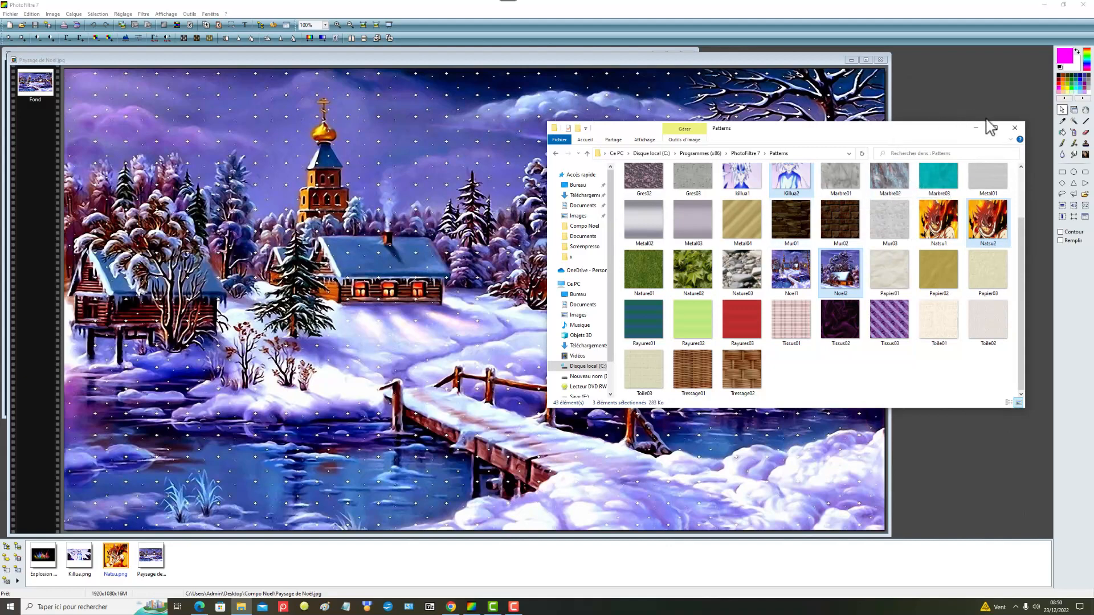
{"action": "left_click", "coordinate": [1013, 127]}
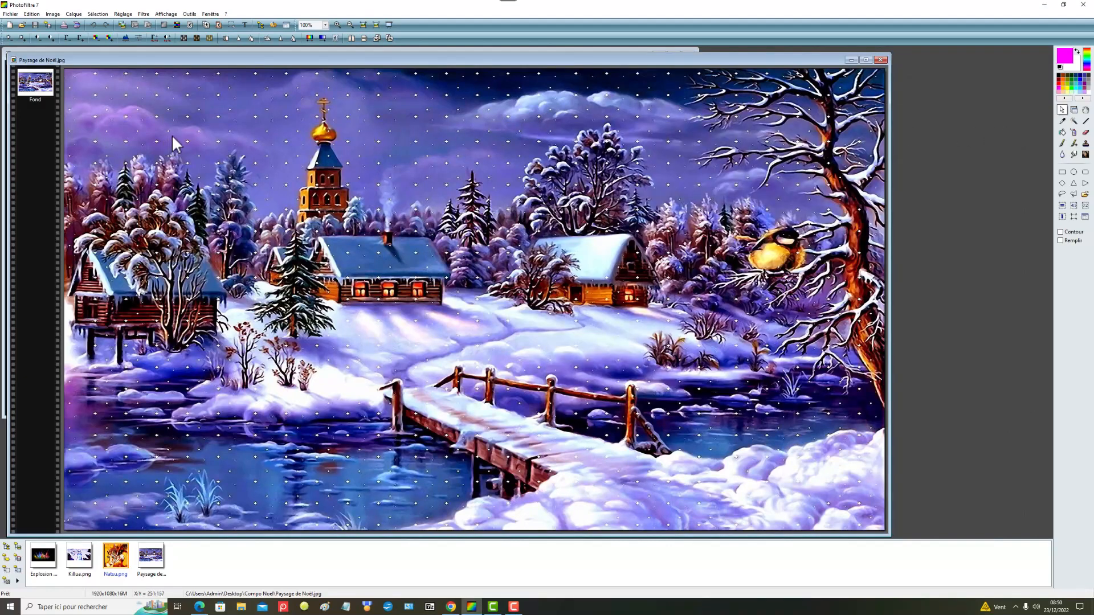
Start a new text on the Christmas landscape, replace its wording with Killua and set its colour to blue
{"action": "left_click", "coordinate": [245, 25]}
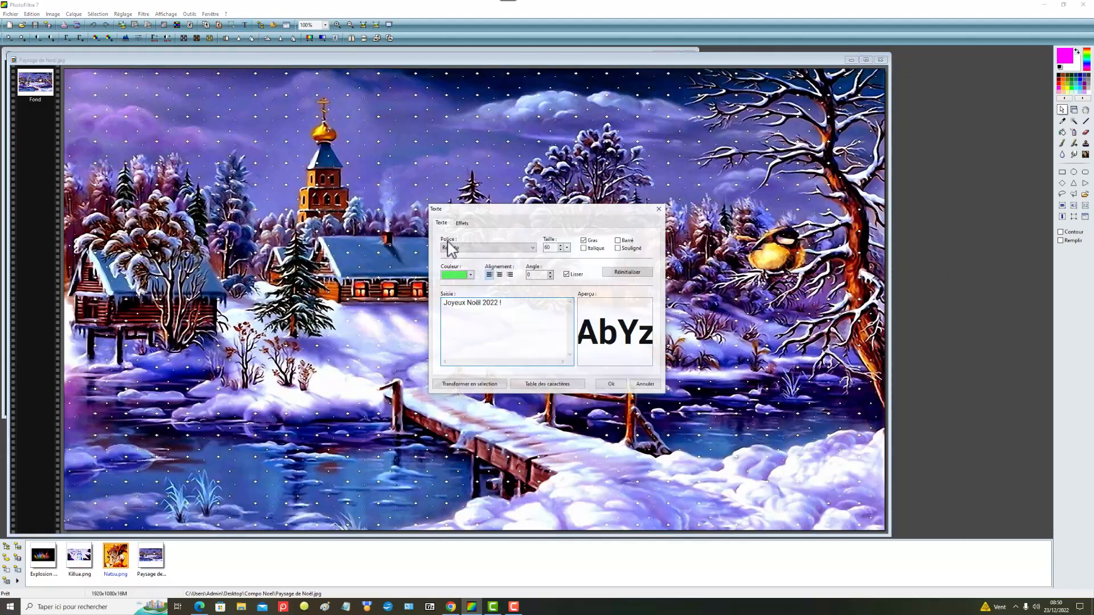
{"action": "left_click_drag", "start_coordinate": [510, 303], "coordinate": [315, 275]}
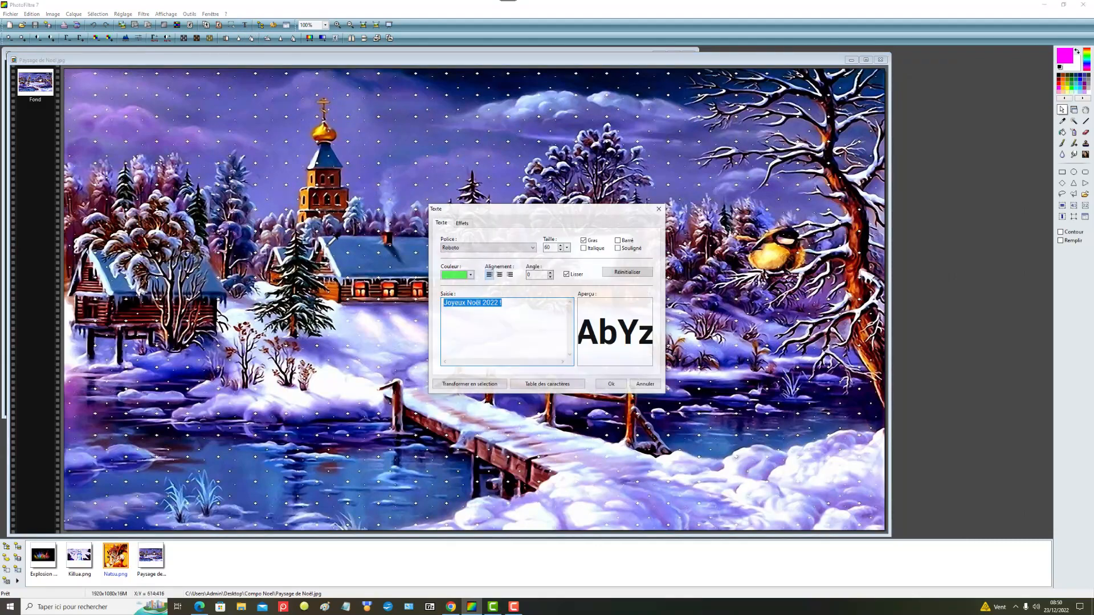
{"action": "key", "text": "Delete"}
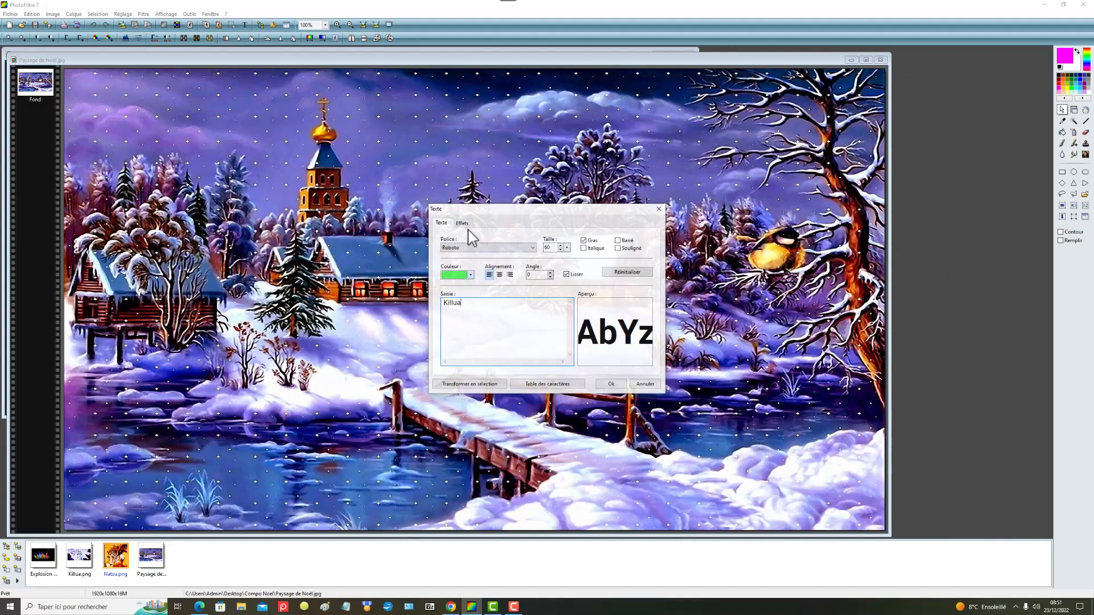
{"action": "left_click", "coordinate": [471, 275]}
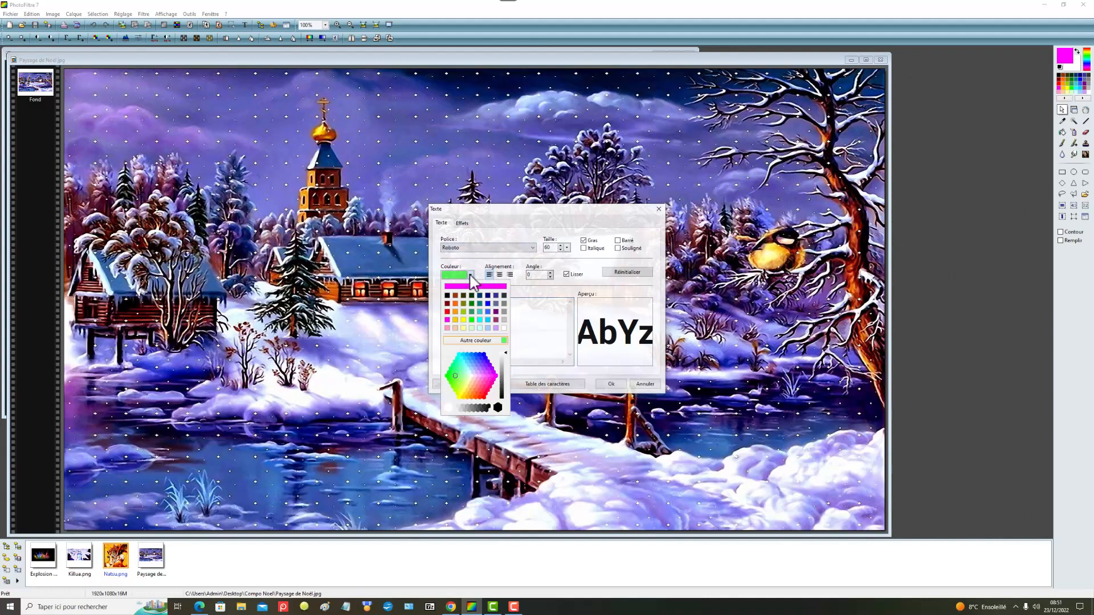
{"action": "left_click", "coordinate": [488, 303]}
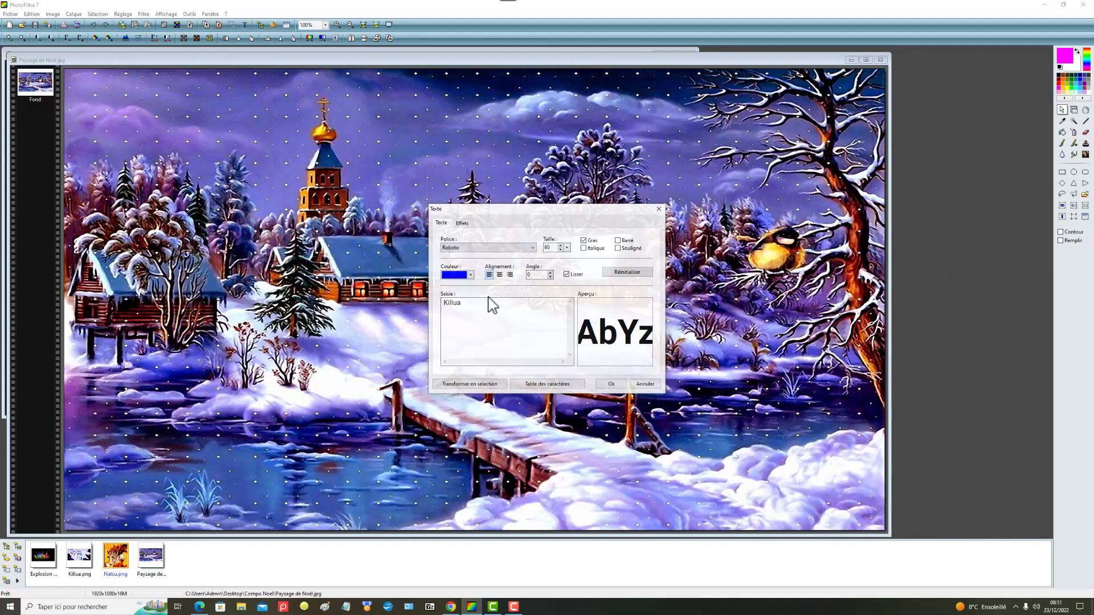
Fill the Killua text with the Killua2.png pattern and place it in the sky above the snowy cabins
{"action": "left_click", "coordinate": [462, 223]}
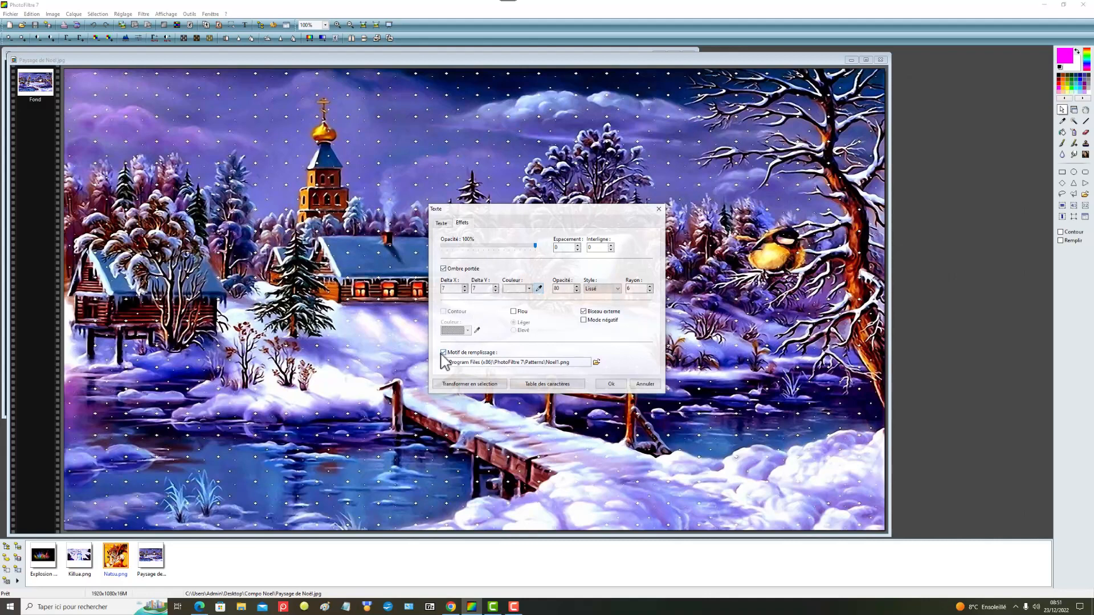
{"action": "left_click", "coordinate": [597, 362]}
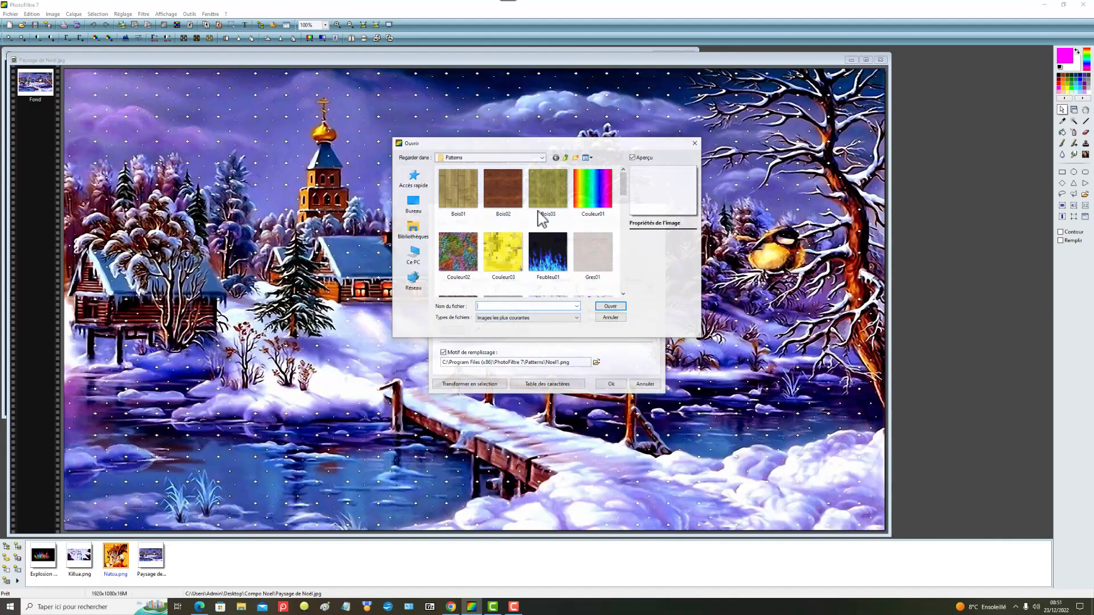
{"action": "scroll", "coordinate": [524, 279], "scroll_direction": "down", "scroll_amount": 5}
{"action": "scroll", "coordinate": [541, 242], "scroll_direction": "up", "scroll_amount": 3}
{"action": "scroll", "coordinate": [542, 241], "scroll_direction": "up", "scroll_amount": 2}
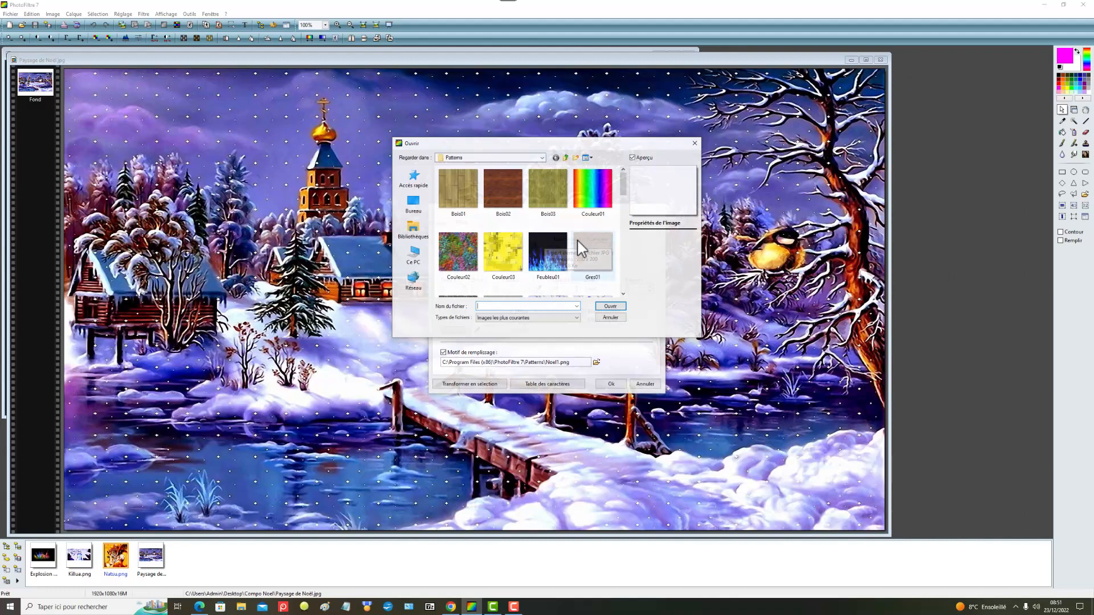
{"action": "left_click", "coordinate": [623, 294]}
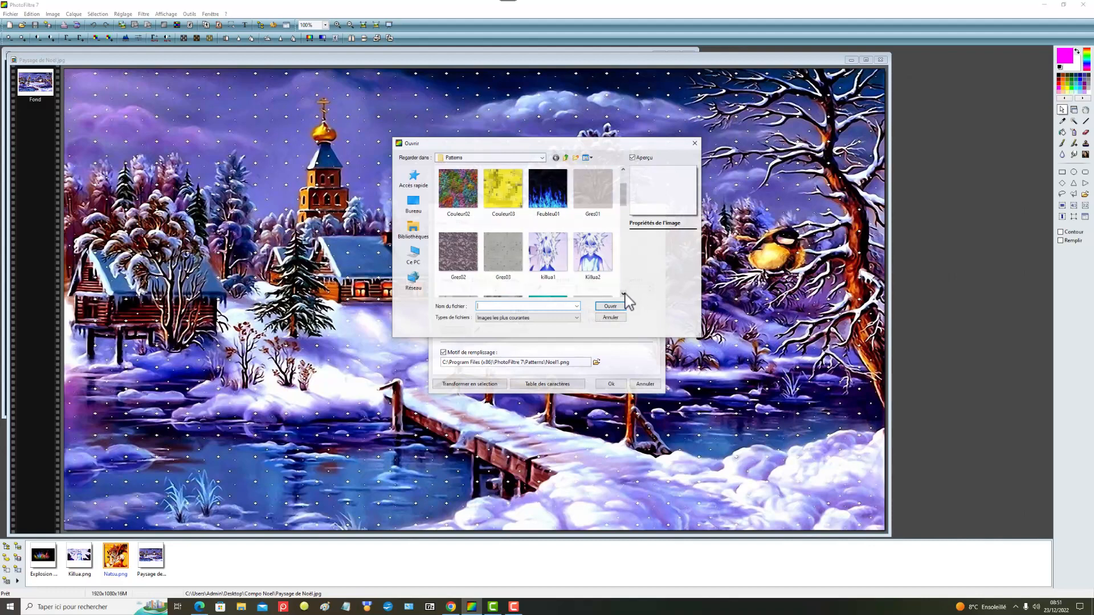
{"action": "left_click", "coordinate": [599, 269]}
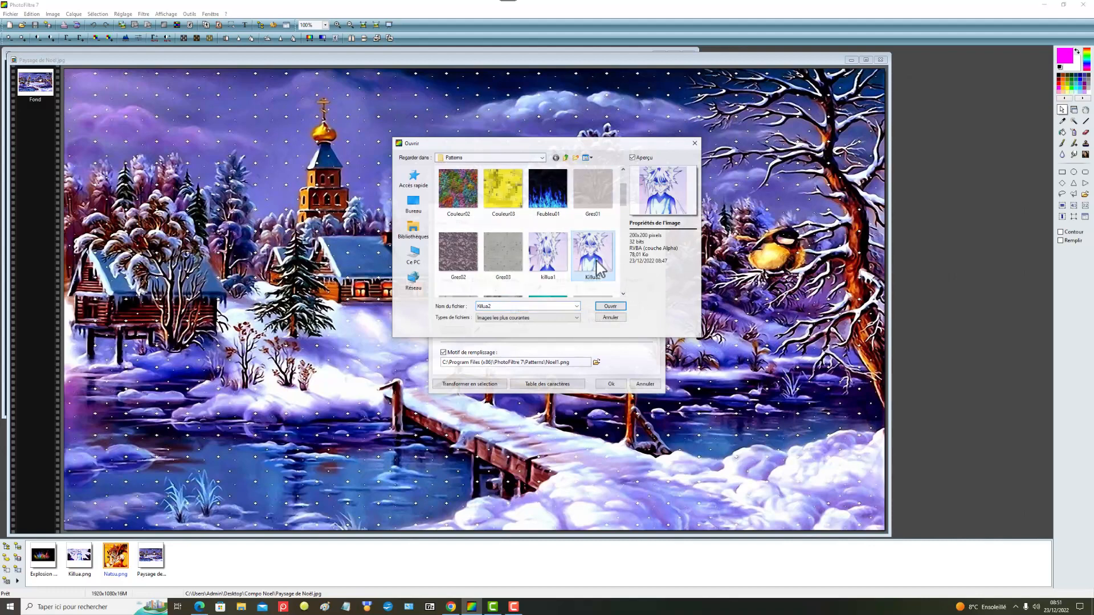
{"action": "left_click", "coordinate": [609, 307]}
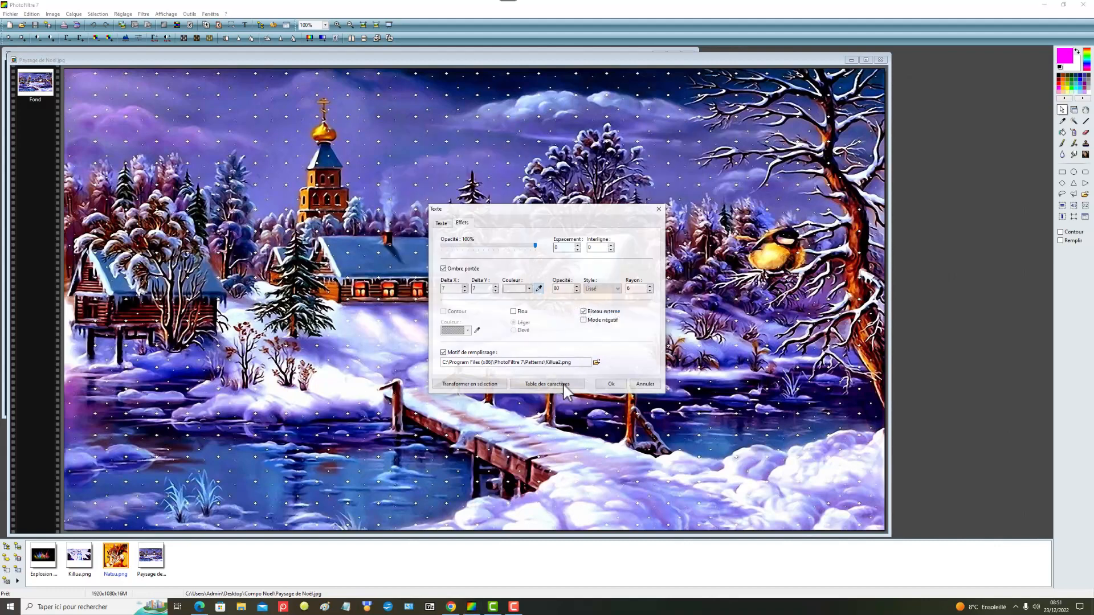
{"action": "left_click", "coordinate": [611, 384]}
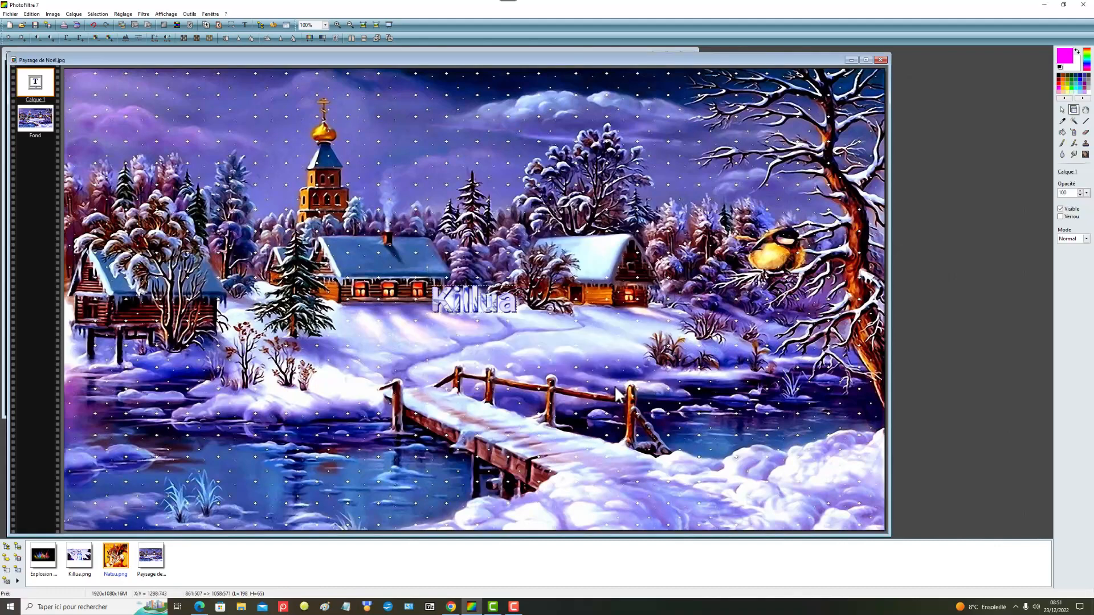
{"action": "left_click_drag", "start_coordinate": [500, 304], "coordinate": [501, 155]}
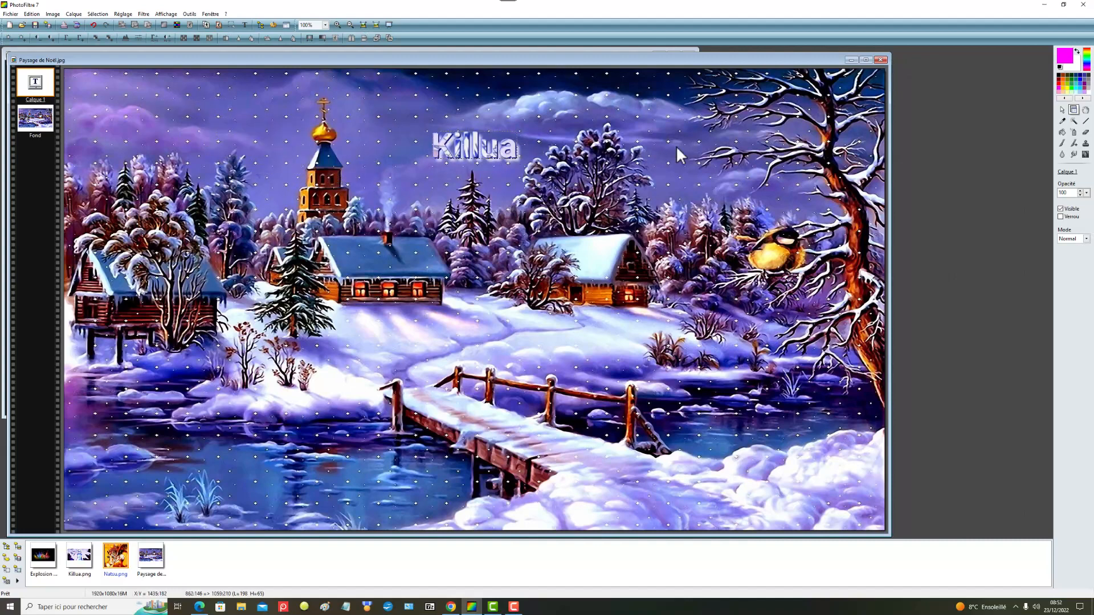
Close Paysage de Noël.jpg, saving its changes without layers as a standard JPEG with compression 100
{"action": "left_click", "coordinate": [880, 61]}
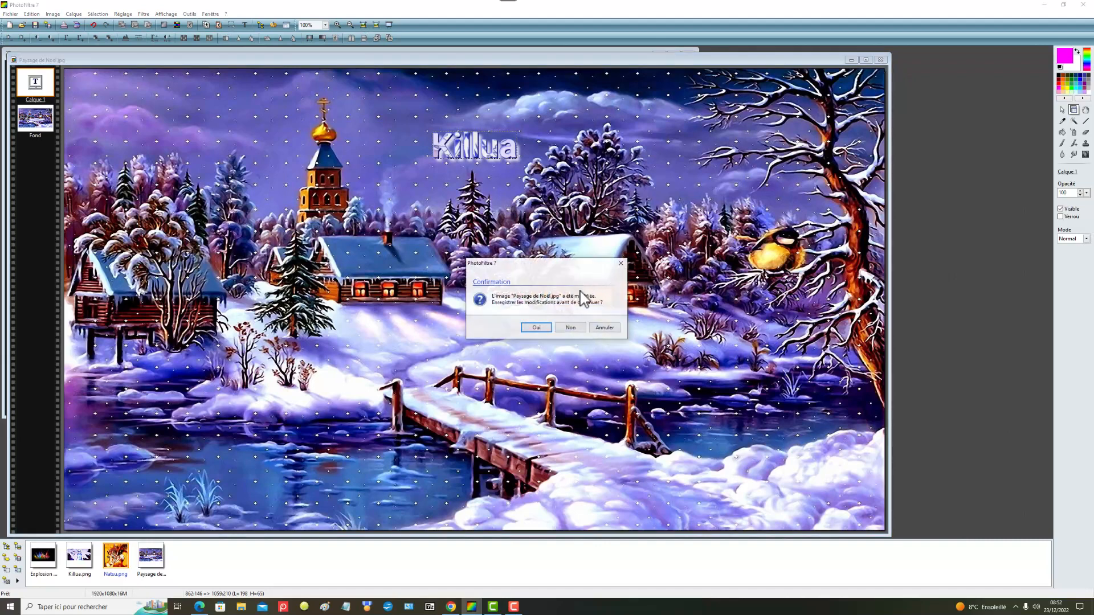
{"action": "left_click", "coordinate": [544, 329]}
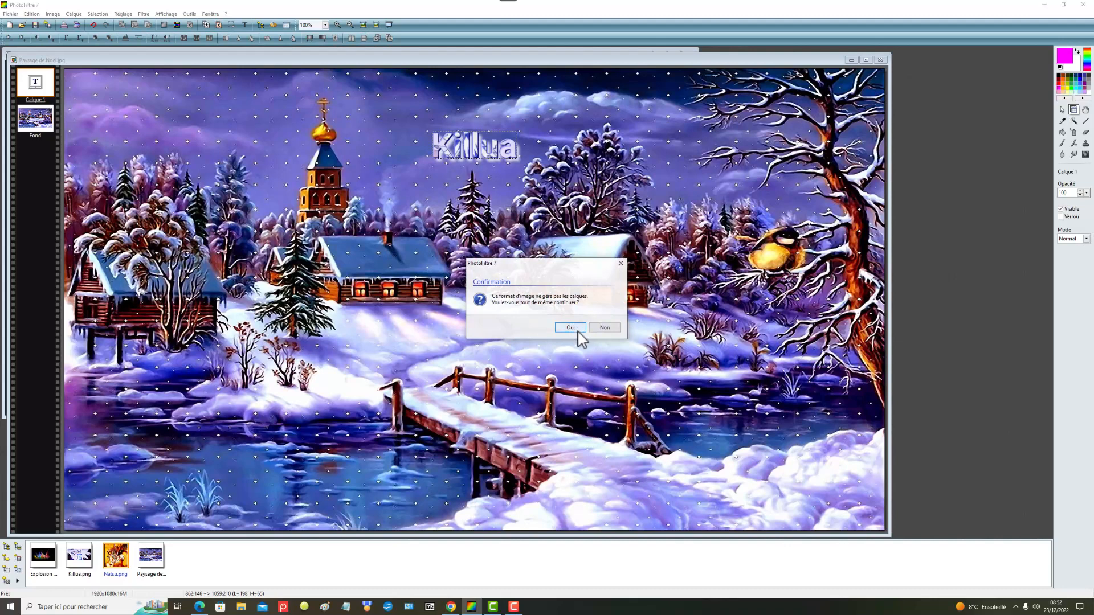
{"action": "left_click", "coordinate": [570, 328]}
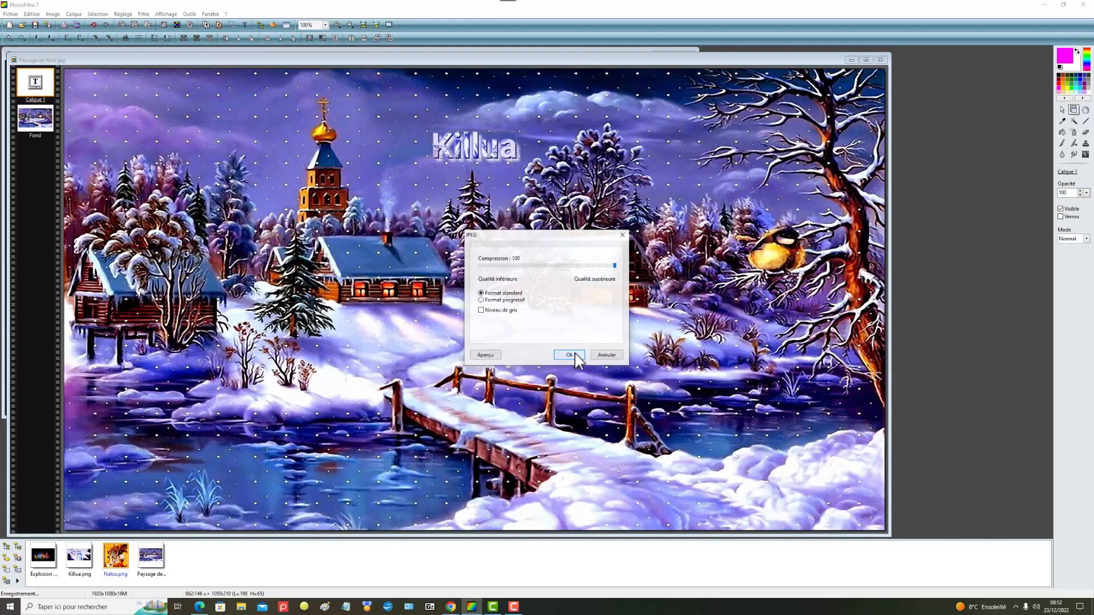
{"action": "left_click", "coordinate": [569, 354]}
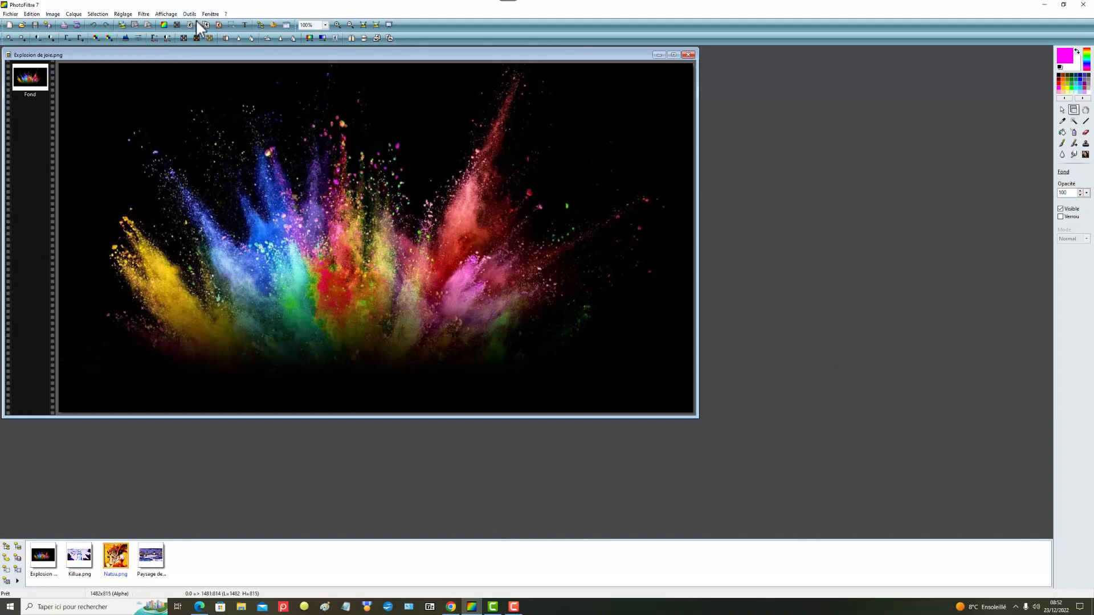
Reposition the Explosion de joie image window and insert the Killua text with the Killua2.png pattern fill on it
{"action": "left_click_drag", "start_coordinate": [430, 57], "coordinate": [447, 74]}
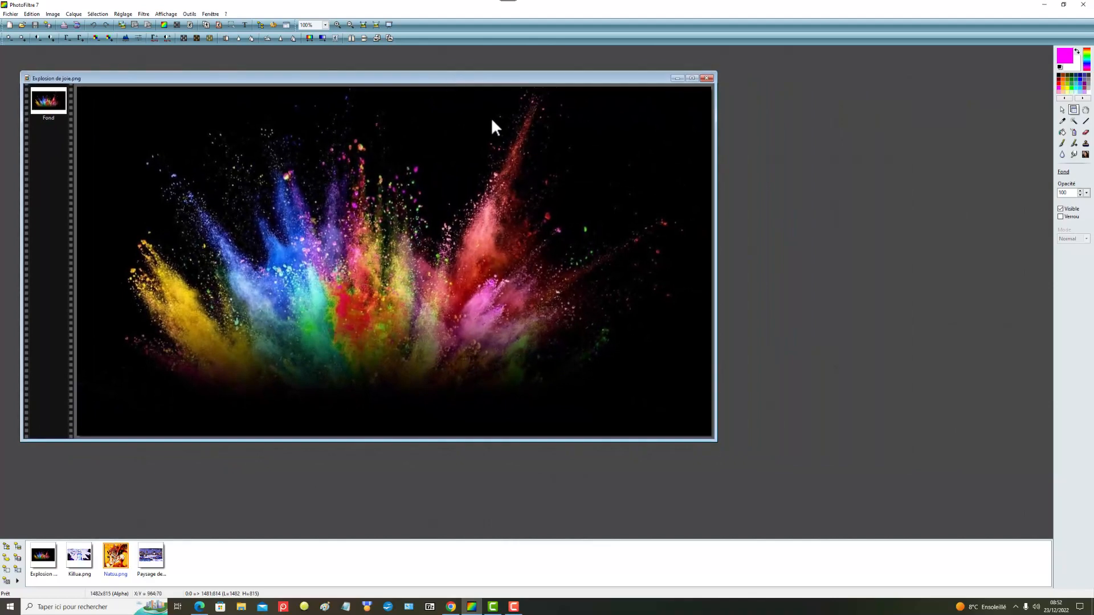
{"action": "left_click", "coordinate": [244, 25]}
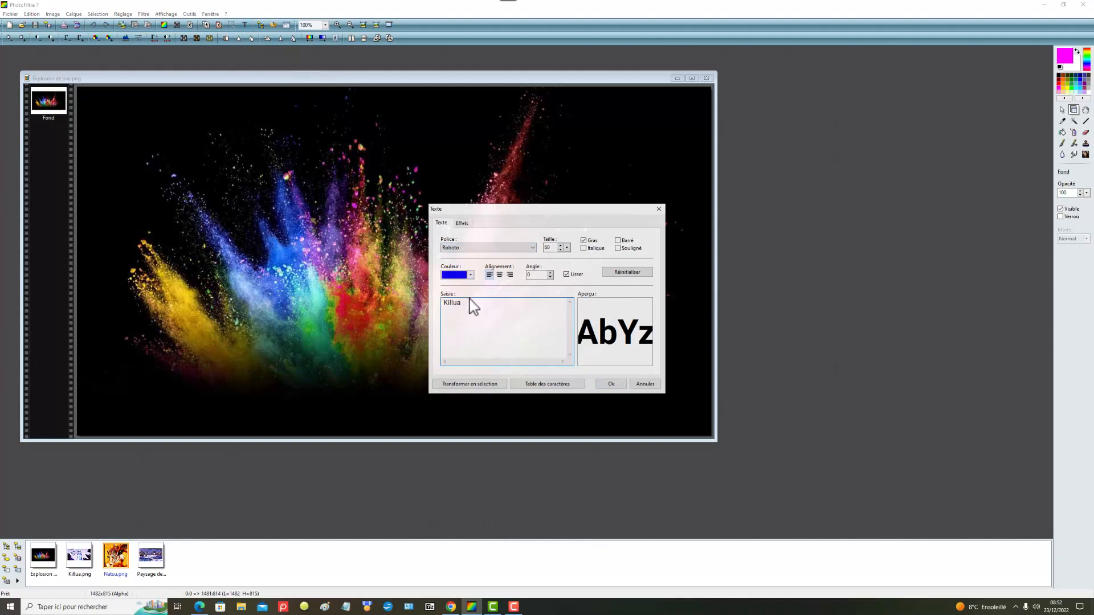
{"action": "left_click", "coordinate": [465, 223]}
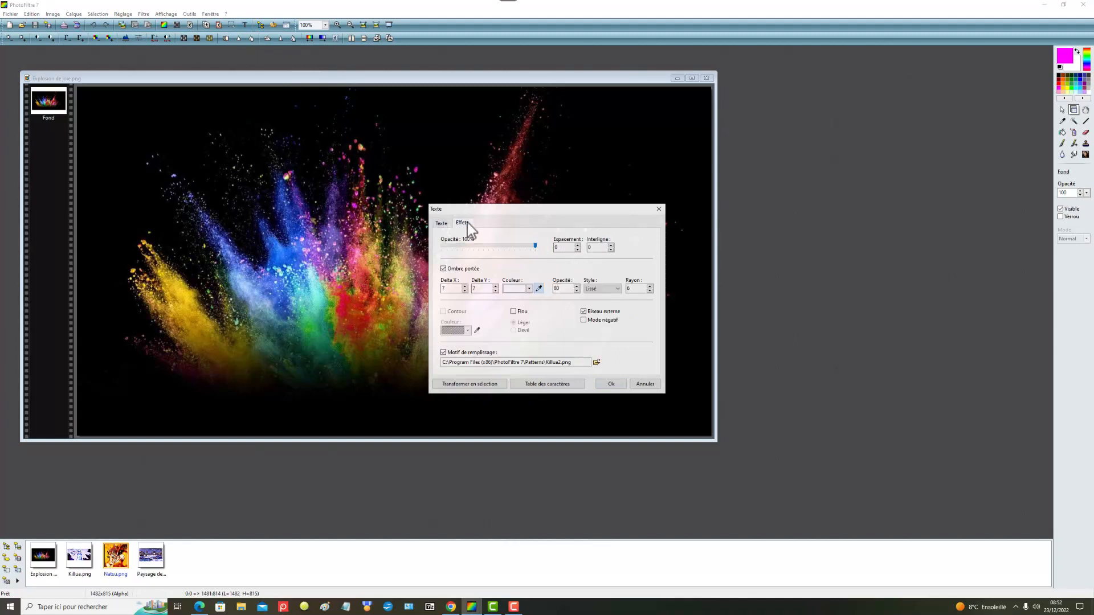
{"action": "left_click", "coordinate": [615, 384]}
{"action": "left_click", "coordinate": [377, 238]}
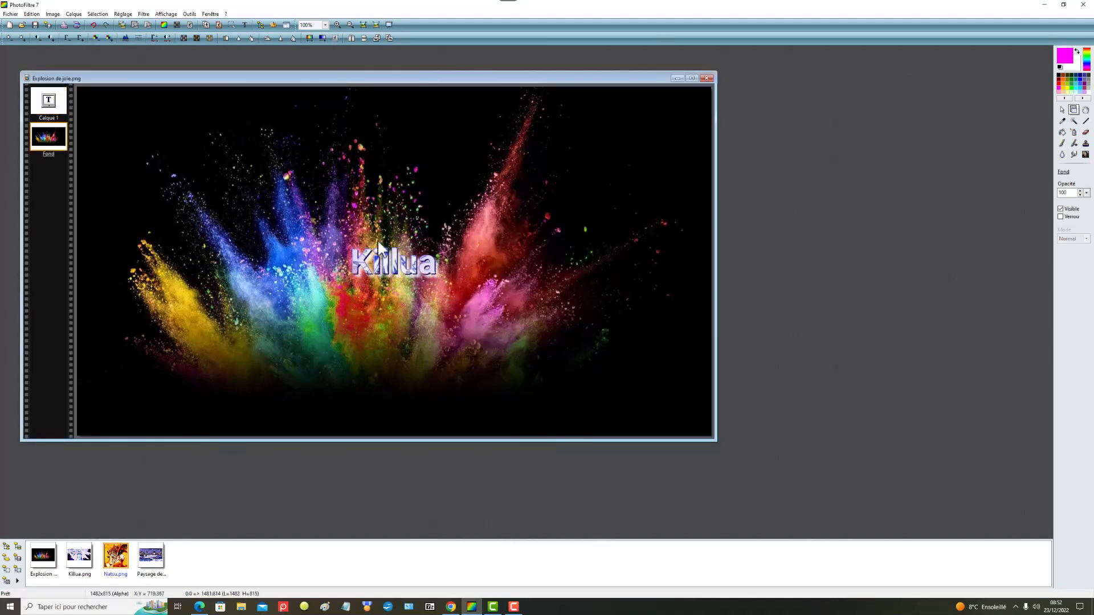
Move the Killua text to the upper-left corner of the Explosion de joie image and reselect the Fond layer
{"action": "left_click", "coordinate": [58, 106]}
{"action": "left_click_drag", "start_coordinate": [407, 269], "coordinate": [138, 118]}
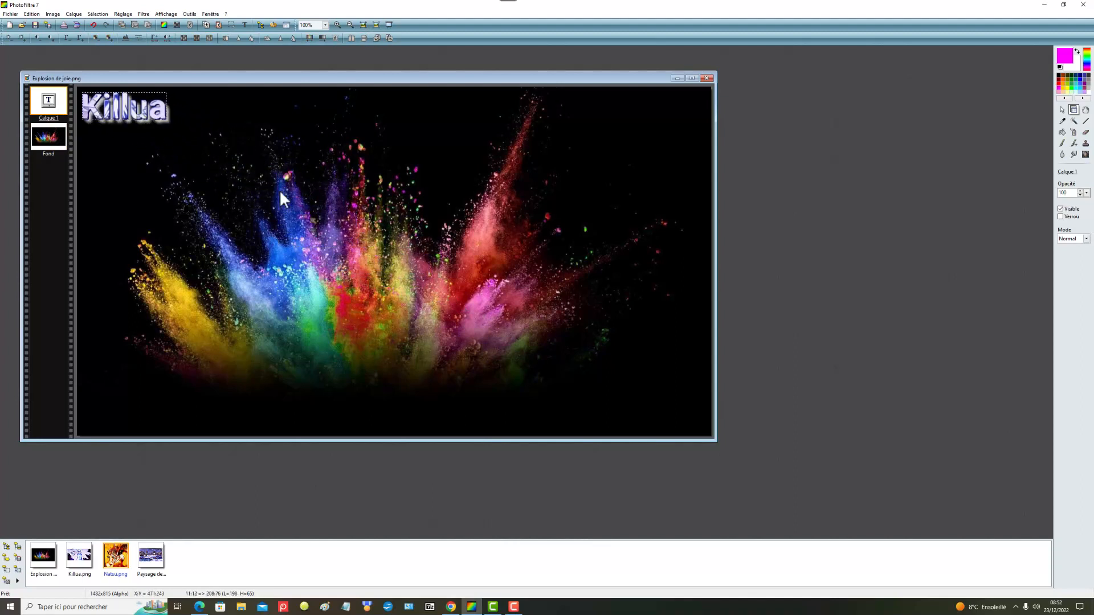
{"action": "left_click", "coordinate": [286, 163]}
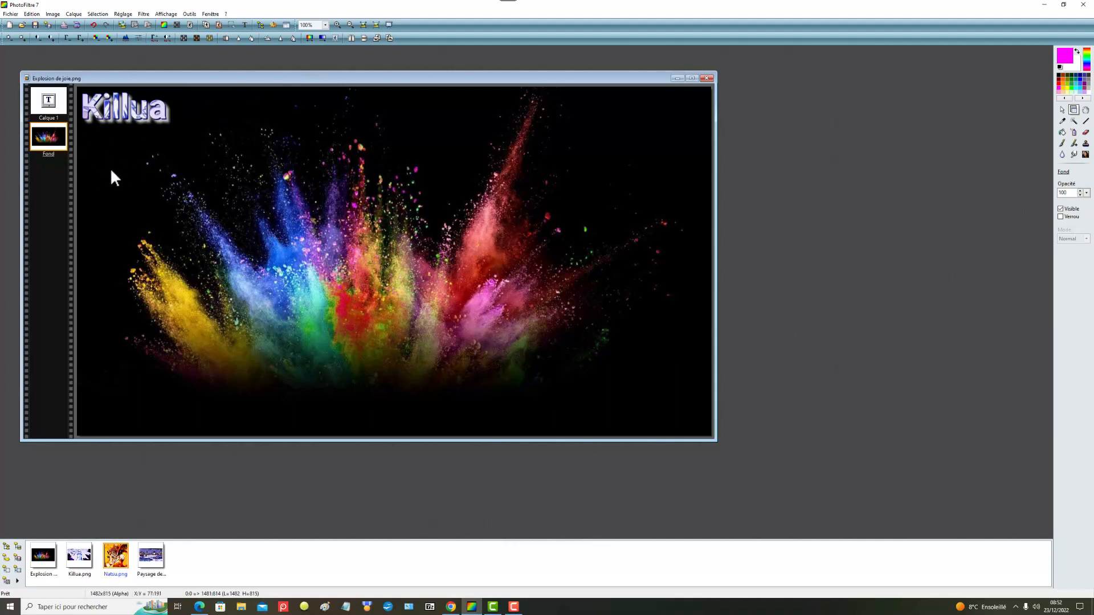
Start a new text reading Natsu, coloured magenta and set in the Montserrat font
{"action": "left_click", "coordinate": [246, 26]}
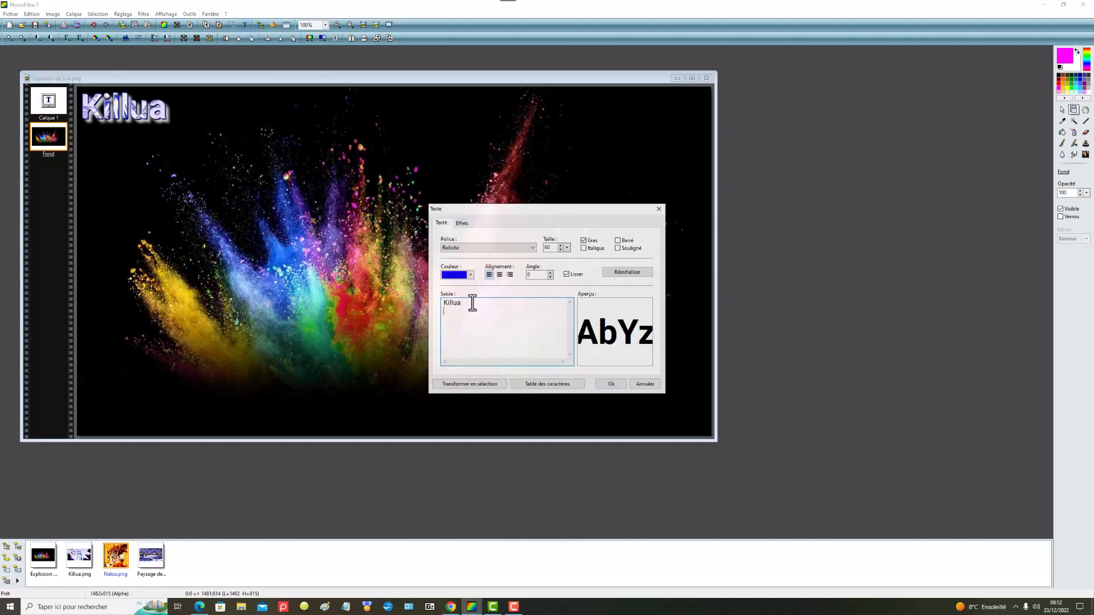
{"action": "left_click_drag", "start_coordinate": [464, 304], "coordinate": [420, 306]}
{"action": "left_click", "coordinate": [472, 276]}
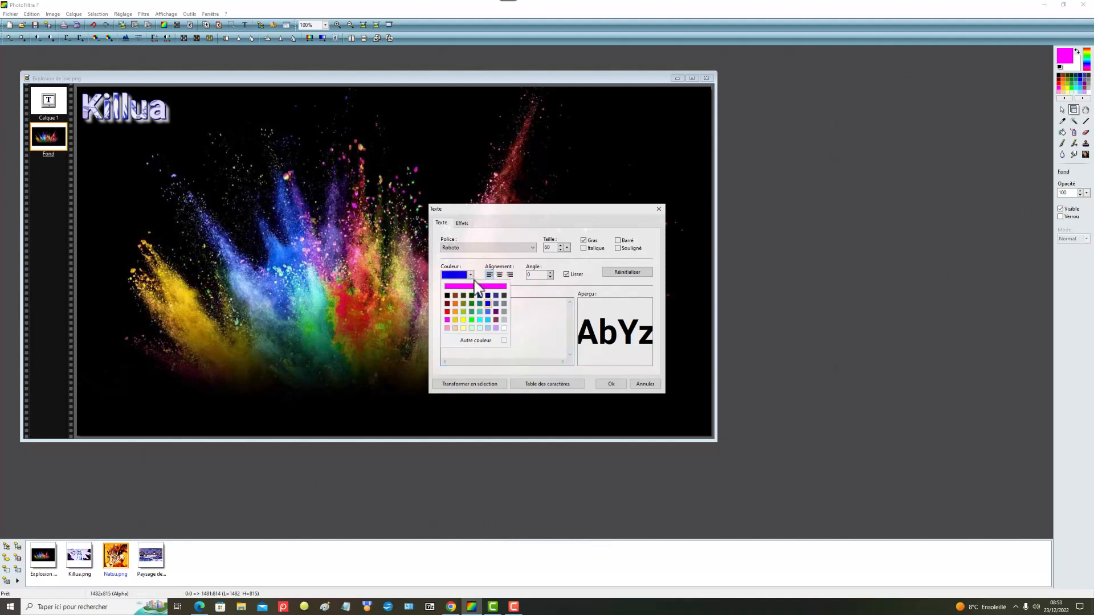
{"action": "left_click", "coordinate": [447, 320]}
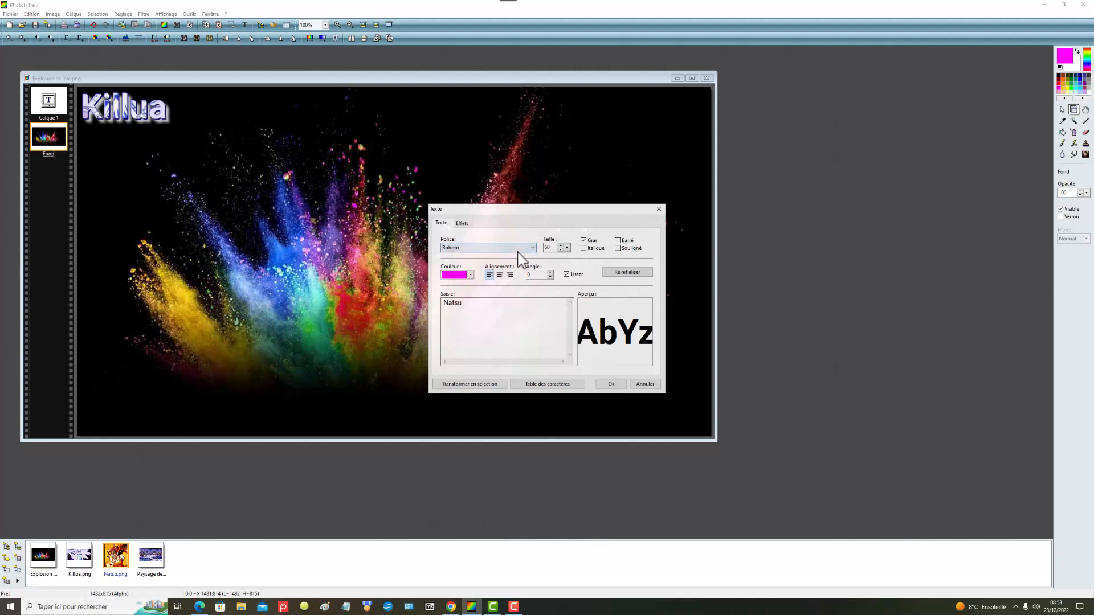
{"action": "left_click", "coordinate": [532, 248]}
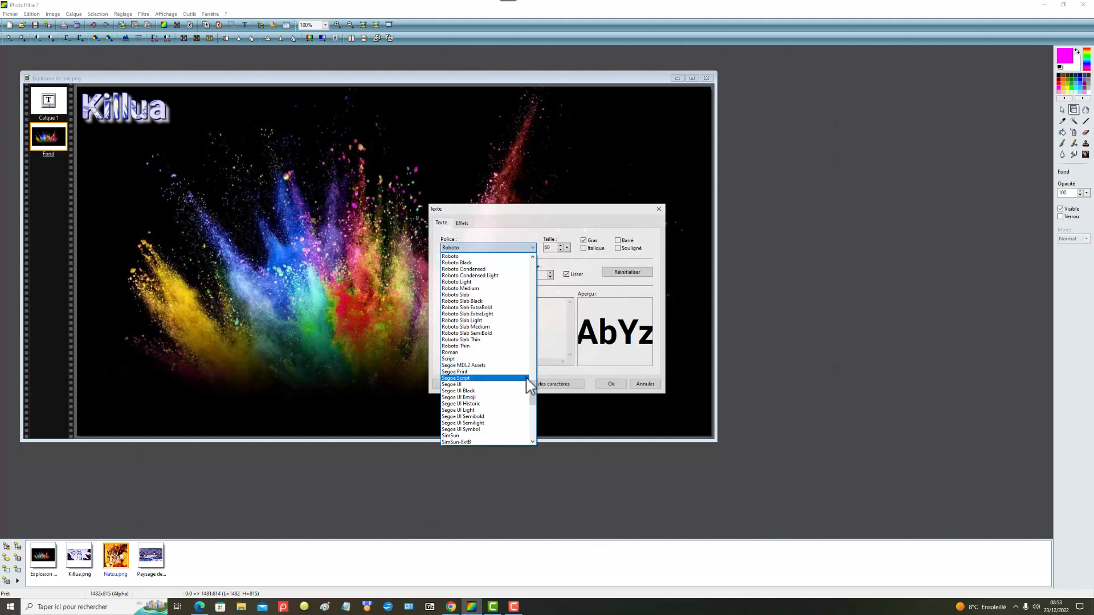
{"action": "left_click_drag", "start_coordinate": [532, 384], "coordinate": [532, 359]}
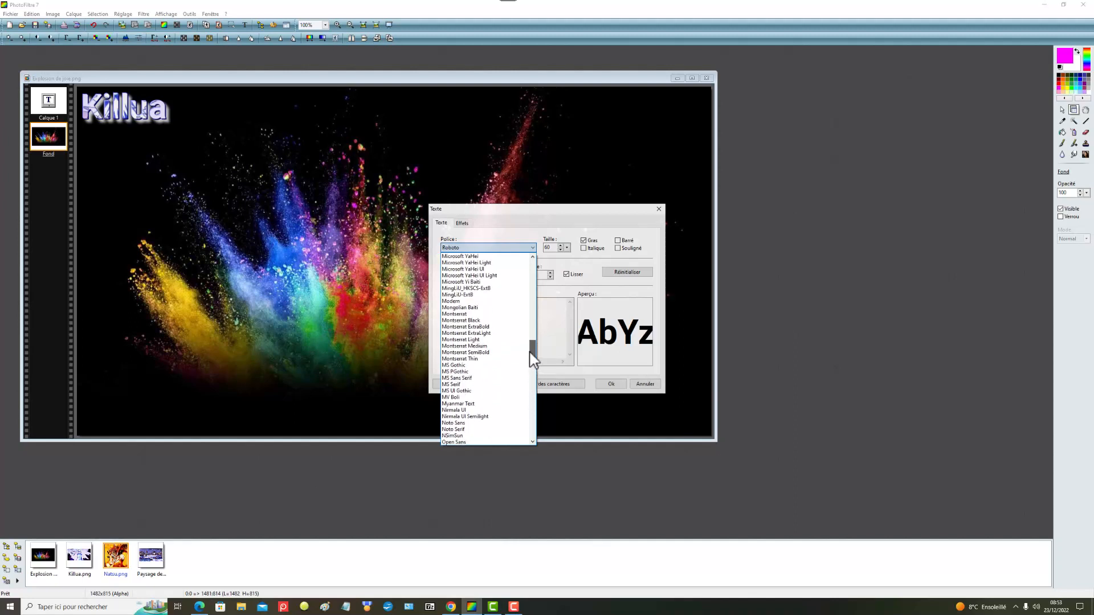
{"action": "left_click", "coordinate": [481, 313]}
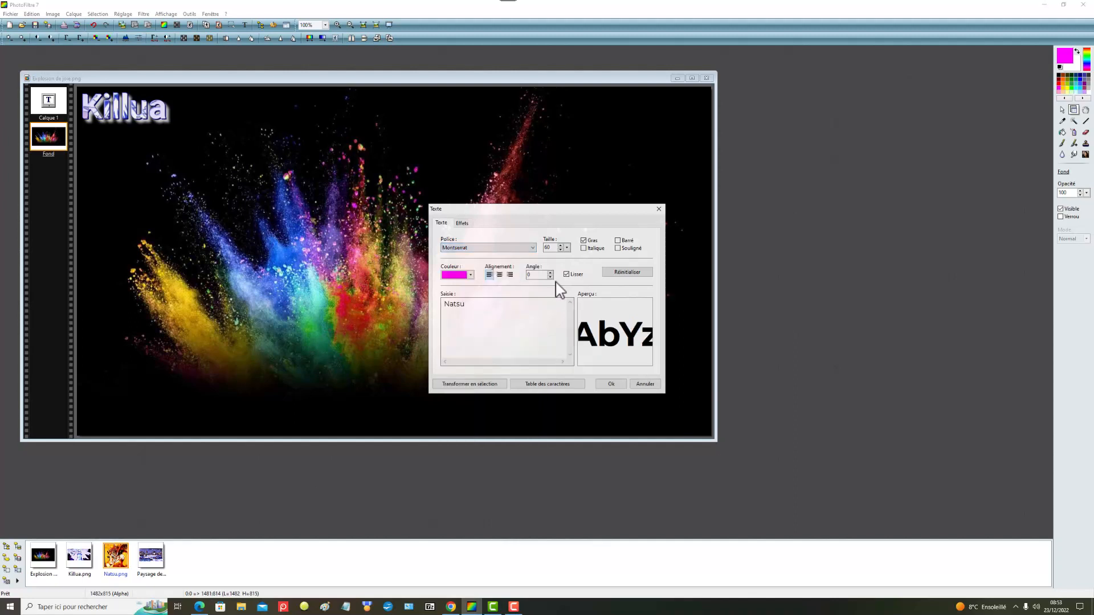
Fill the Natsu text with the Natsu2.png pattern and insert it on the Explosion de joie image
{"action": "left_click", "coordinate": [464, 225]}
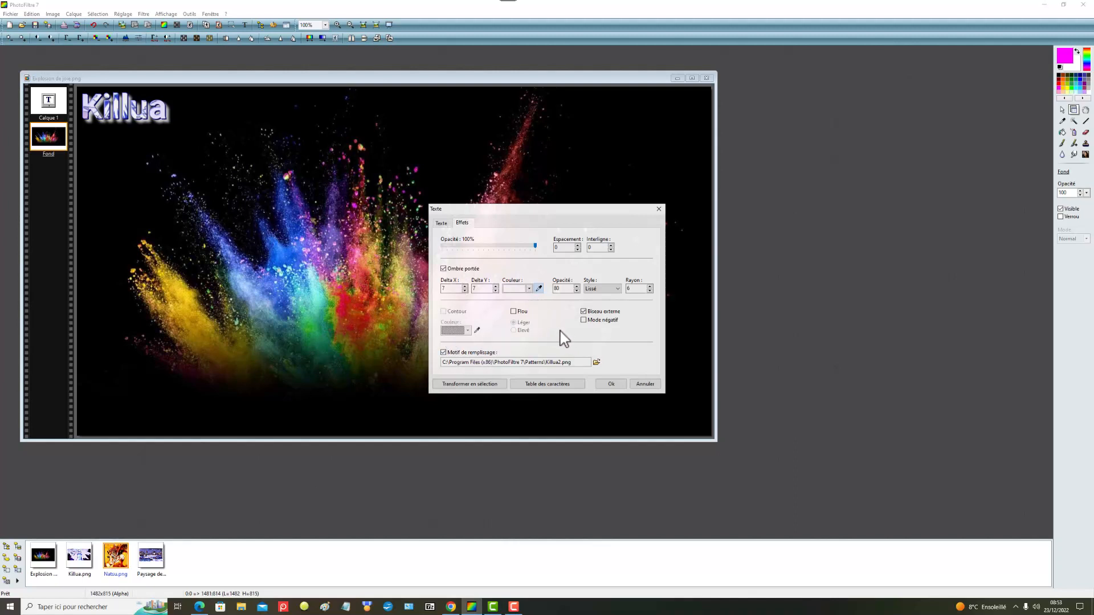
{"action": "left_click", "coordinate": [596, 362]}
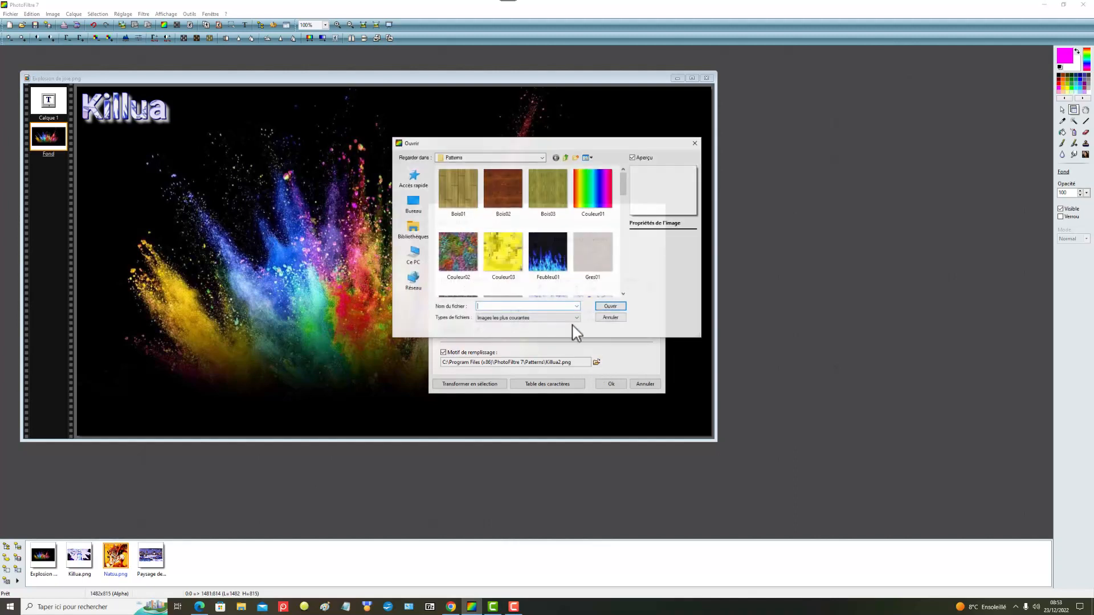
{"action": "scroll", "coordinate": [572, 276], "scroll_direction": "down", "scroll_amount": 3}
{"action": "scroll", "coordinate": [576, 279], "scroll_direction": "down", "scroll_amount": 2}
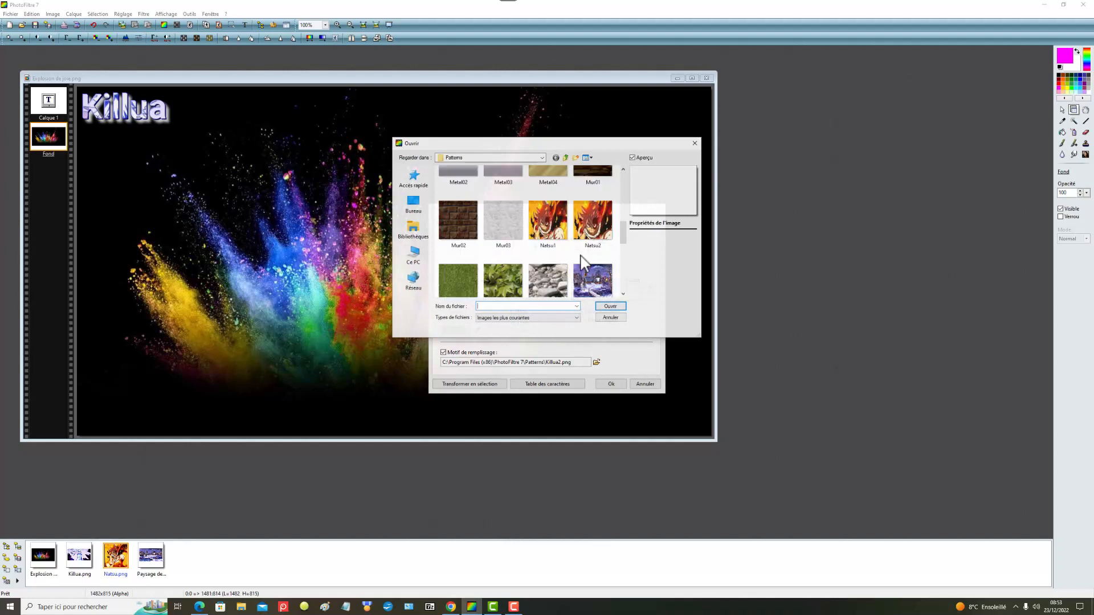
{"action": "left_click", "coordinate": [592, 225]}
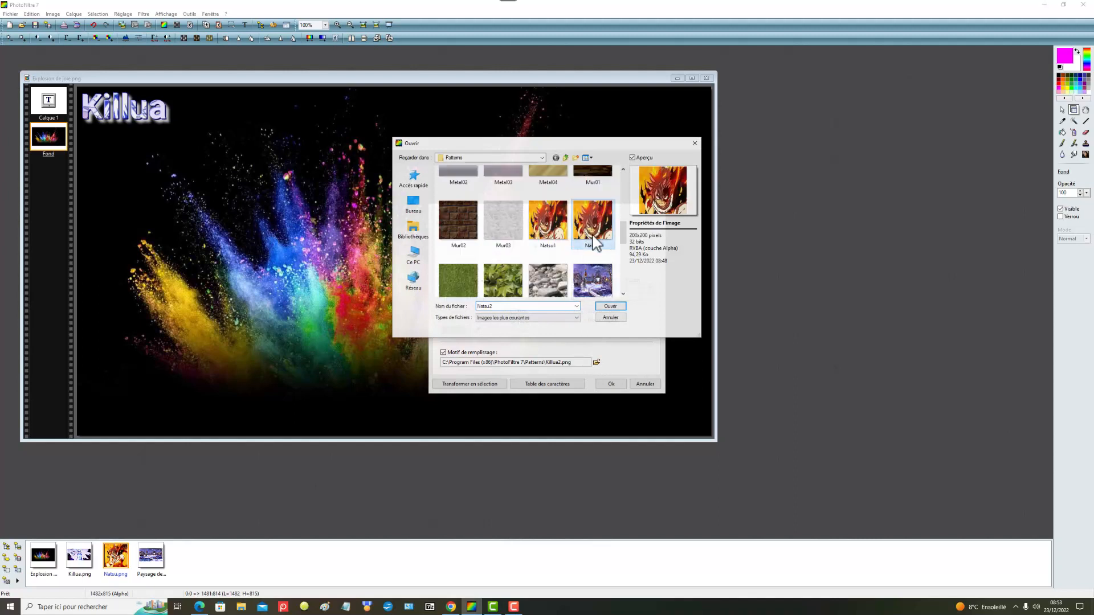
{"action": "left_click", "coordinate": [610, 307]}
{"action": "left_click", "coordinate": [442, 223]}
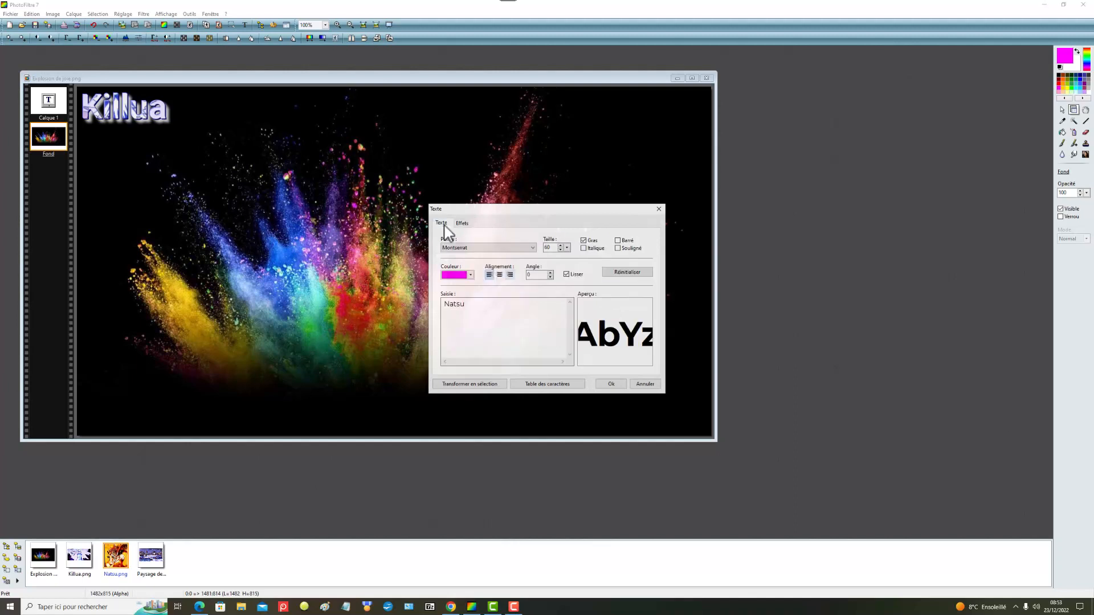
{"action": "left_click", "coordinate": [466, 224]}
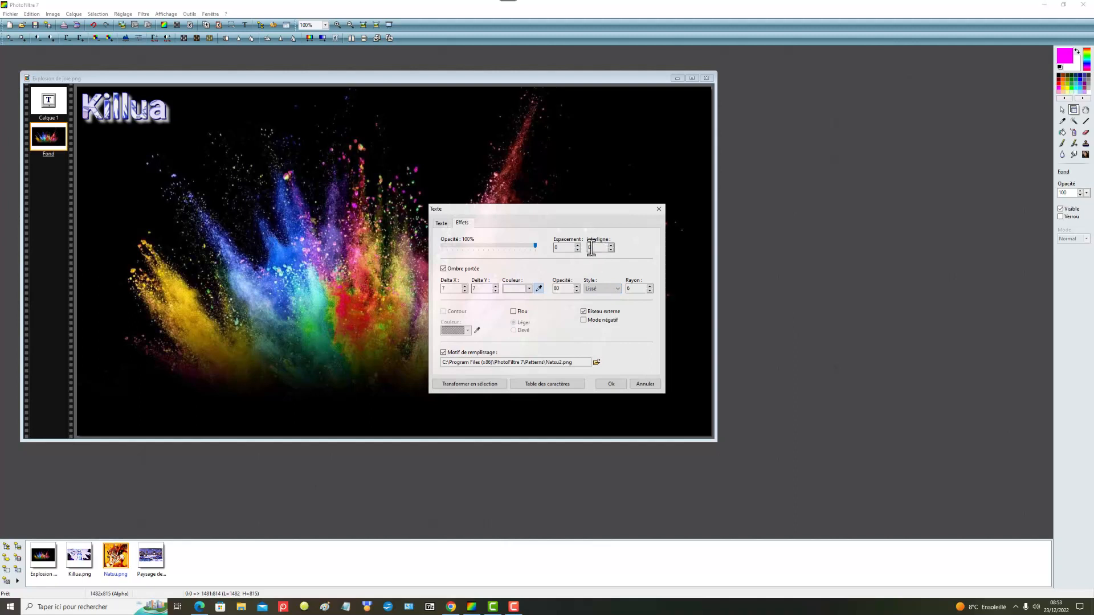
{"action": "left_click_drag", "start_coordinate": [564, 246], "coordinate": [540, 246]}
{"action": "left_click", "coordinate": [611, 384]}
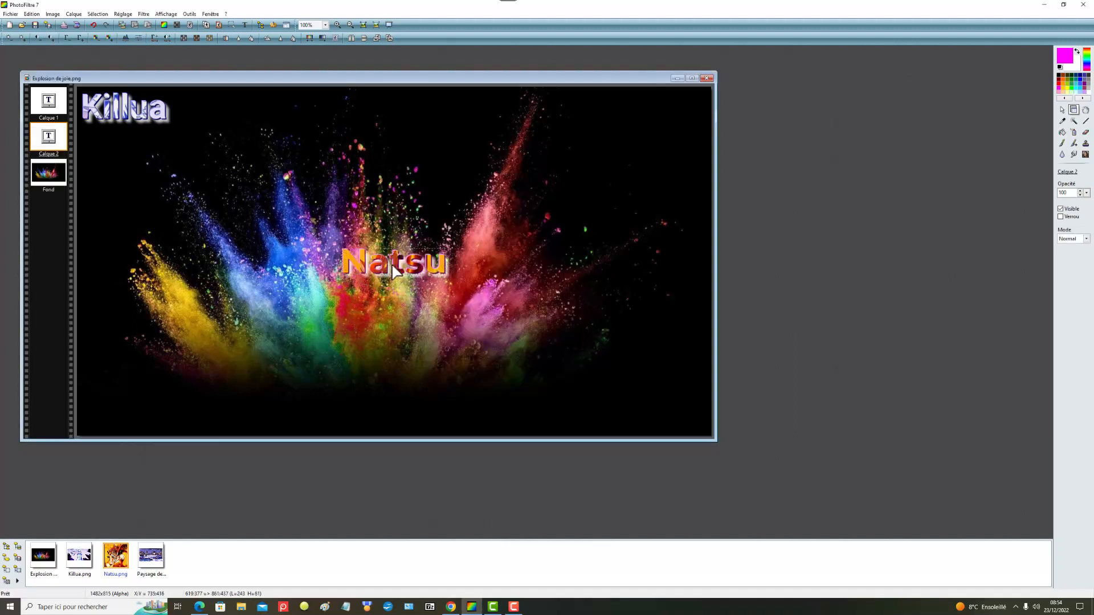
Move the Natsu text to the upper-right corner of the image and rename its layer Natsu
{"action": "left_click", "coordinate": [49, 137]}
{"action": "left_click_drag", "start_coordinate": [392, 258], "coordinate": [638, 108]}
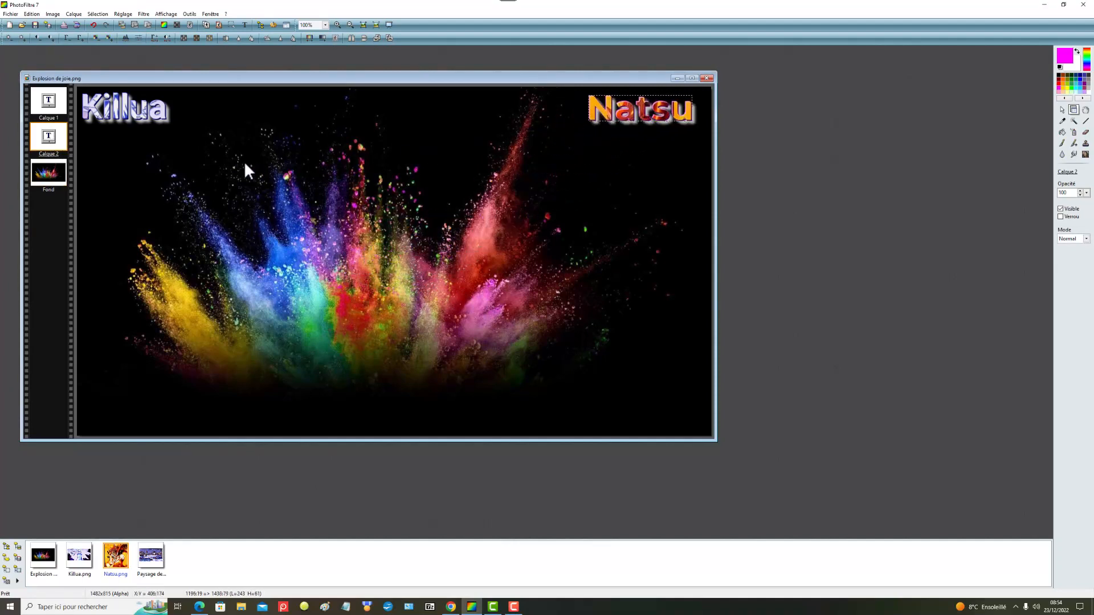
{"action": "right_click", "coordinate": [53, 141]}
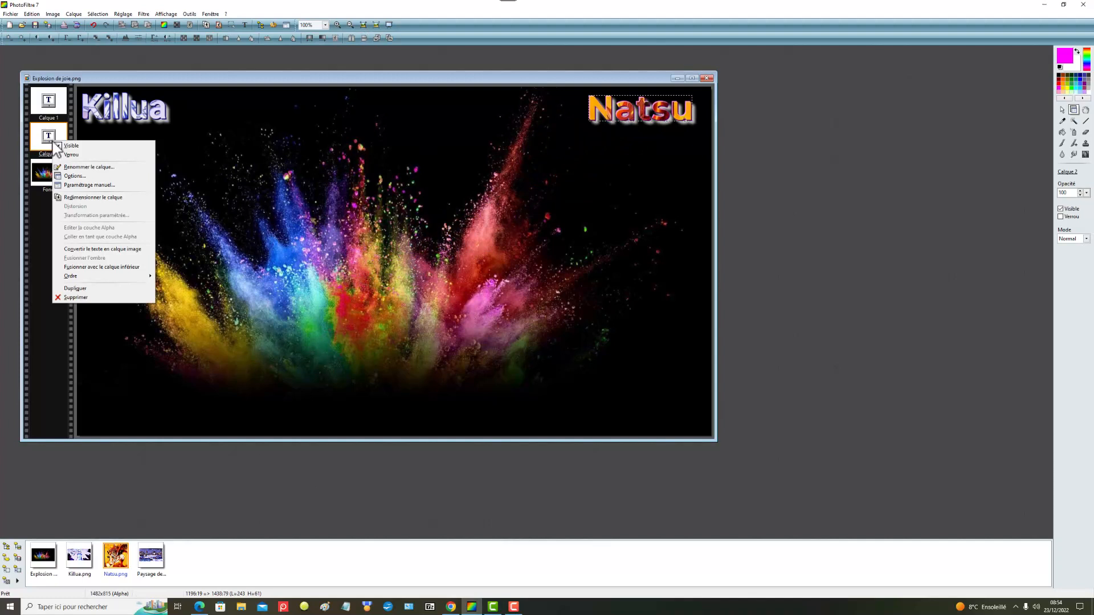
{"action": "left_click", "coordinate": [87, 168]}
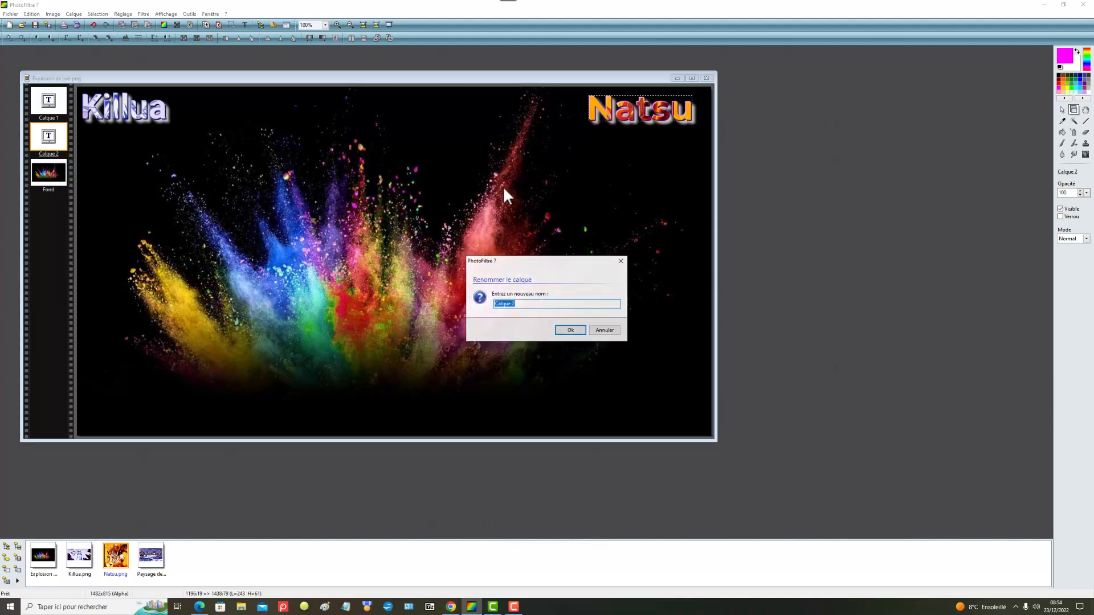
{"action": "type", "text": "Natsu"}
{"action": "left_click", "coordinate": [565, 330]}
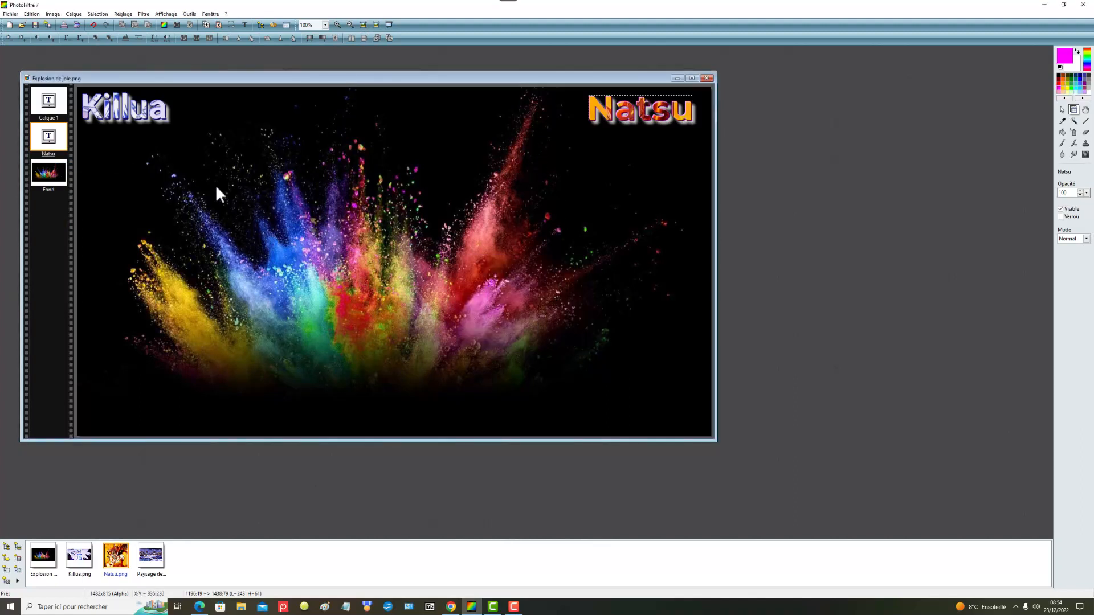
Reposition the Explosion de joie image window and end the resize transformation started on the Killua text layer
{"action": "right_click", "coordinate": [47, 107]}
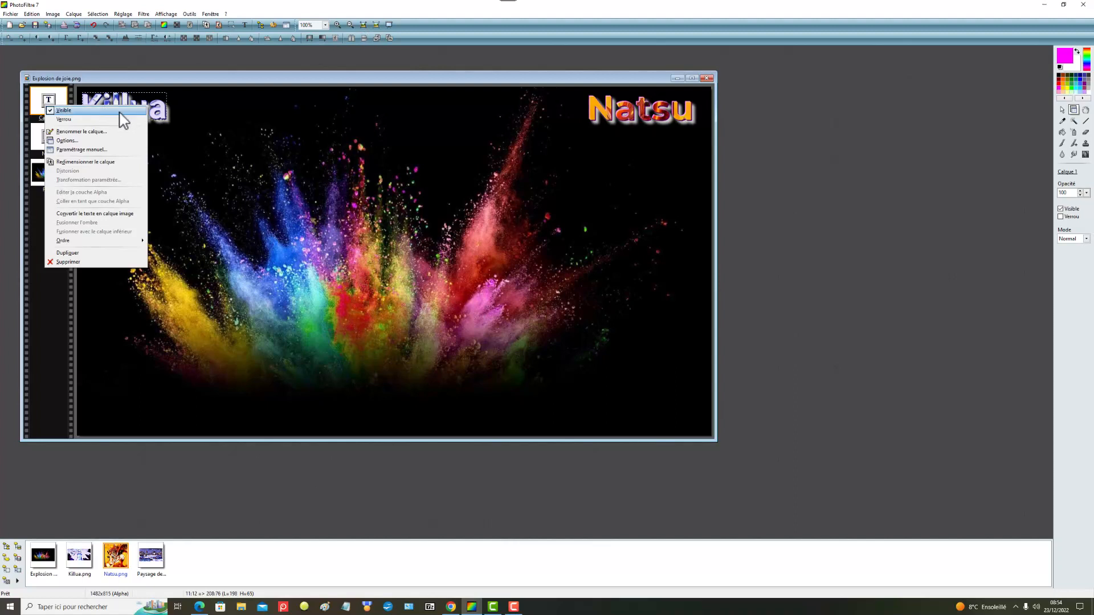
{"action": "left_click", "coordinate": [102, 162]}
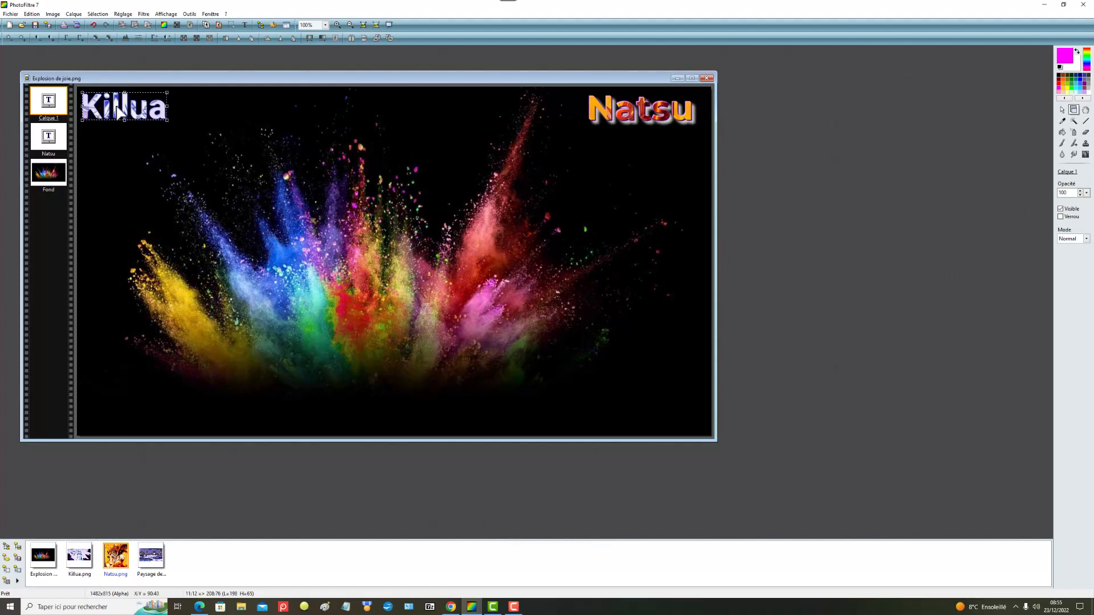
{"action": "left_click_drag", "start_coordinate": [254, 84], "coordinate": [383, 90]}
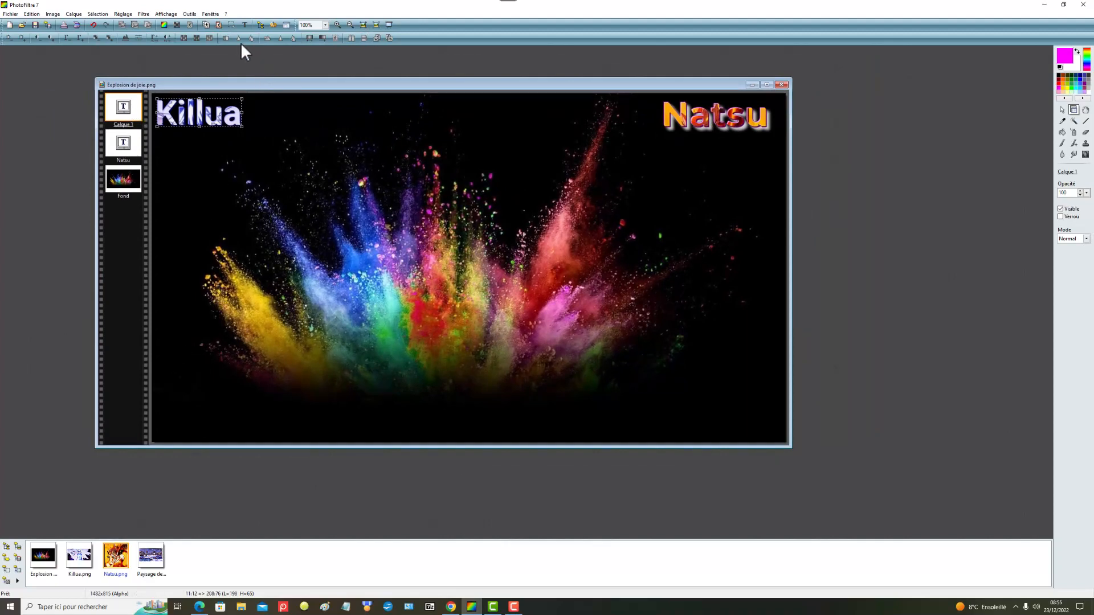
{"action": "left_click", "coordinate": [244, 24]}
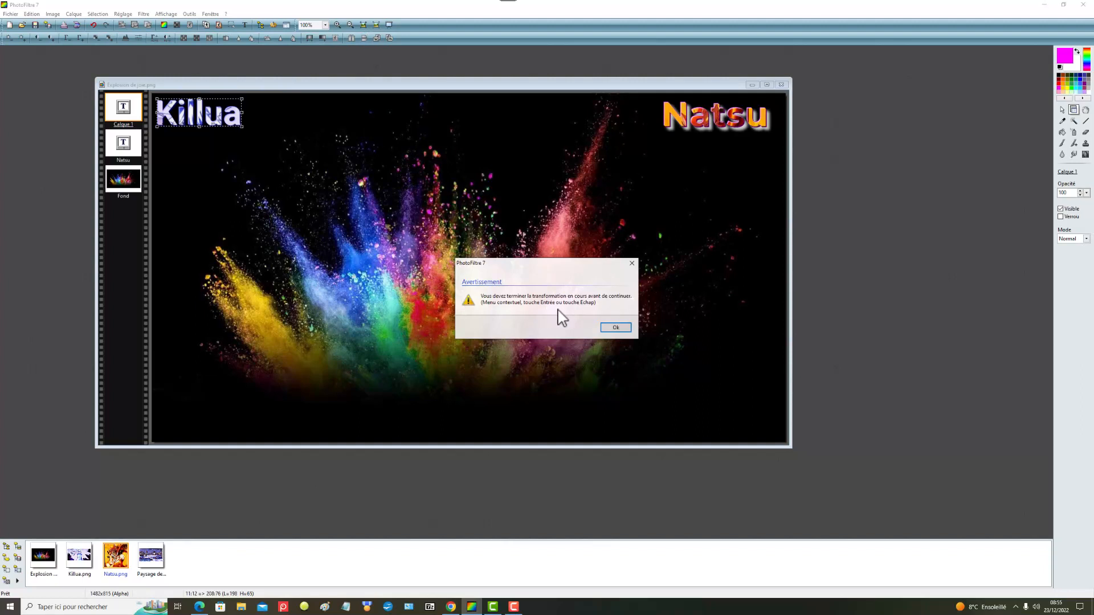
{"action": "left_click", "coordinate": [631, 265]}
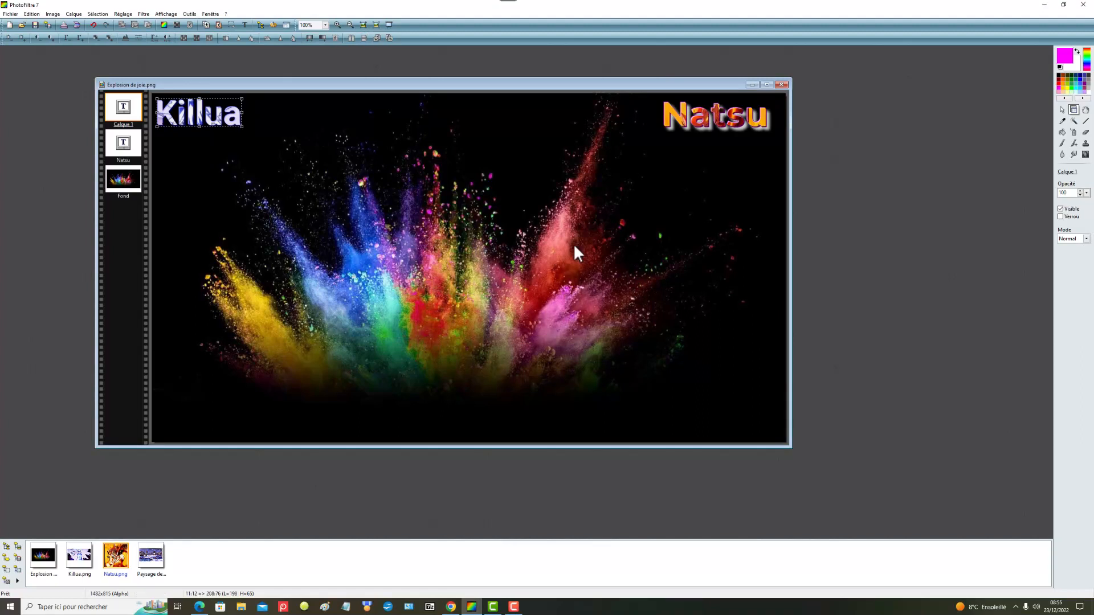
{"action": "right_click", "coordinate": [221, 114]}
{"action": "left_click", "coordinate": [239, 118]}
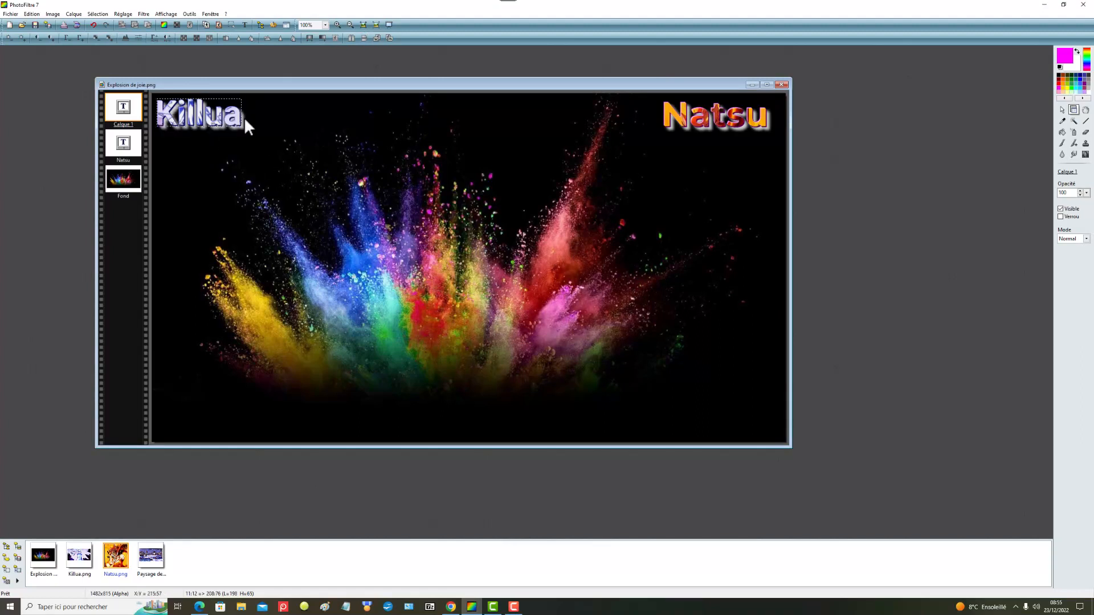
{"action": "left_click", "coordinate": [308, 116]}
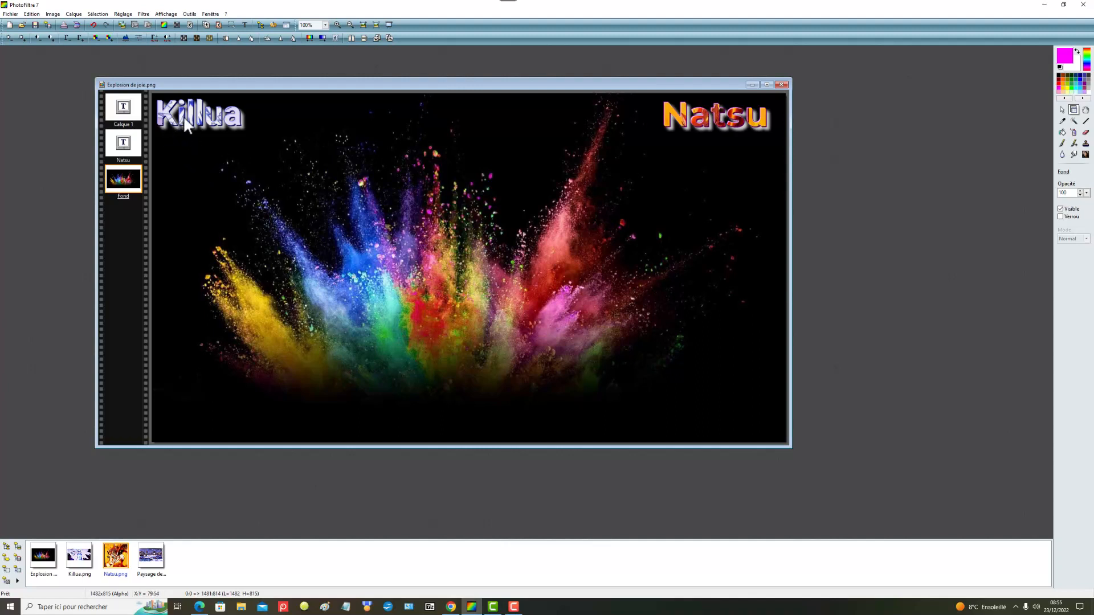
{"action": "right_click", "coordinate": [129, 110]}
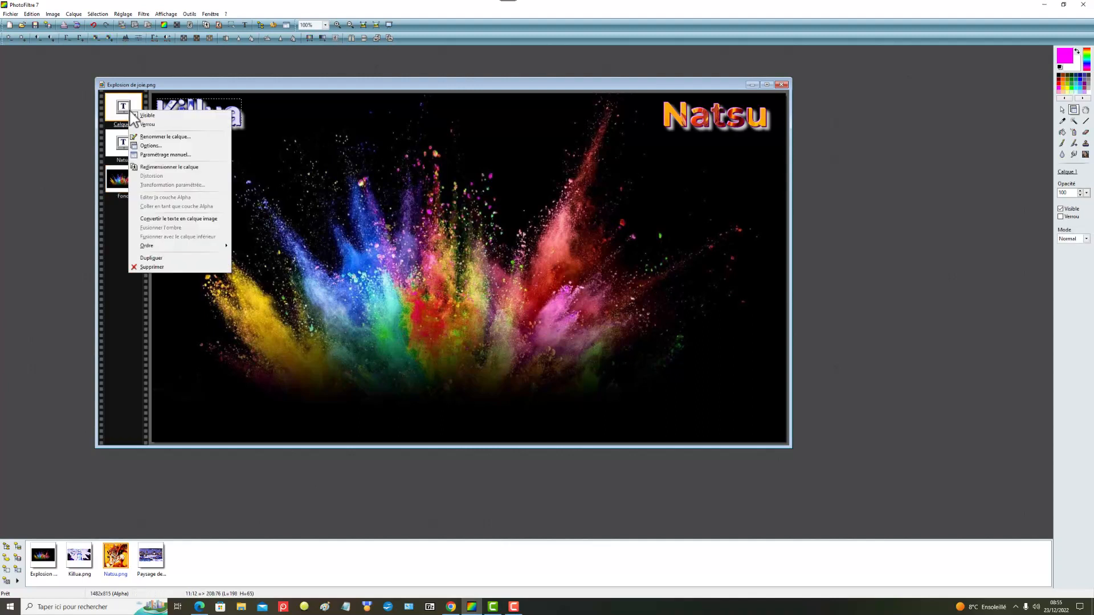
{"action": "left_click", "coordinate": [166, 166]}
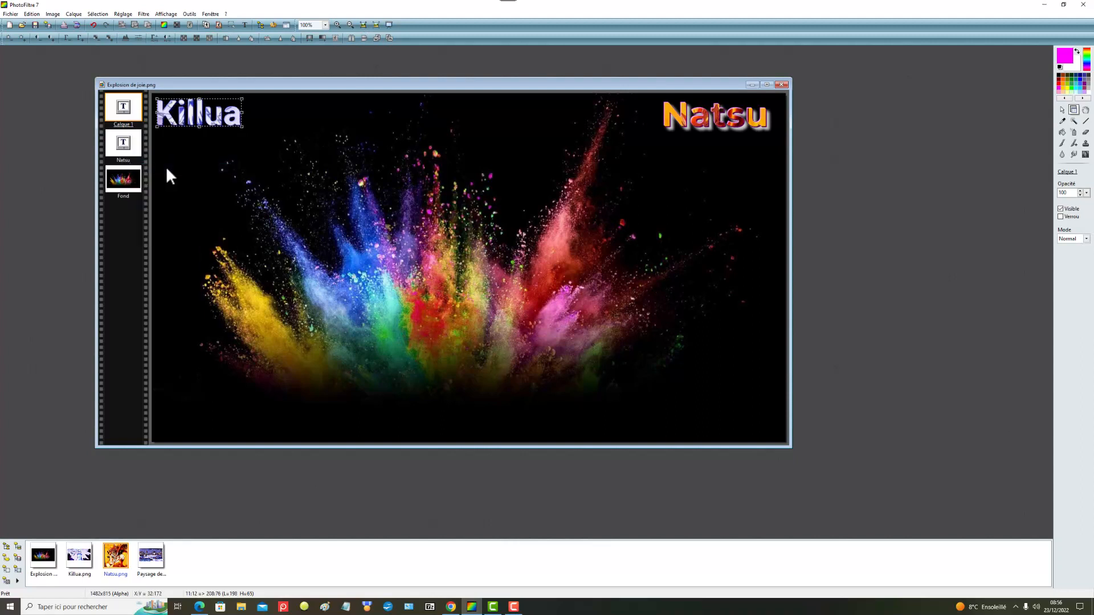
{"action": "right_click", "coordinate": [206, 114]}
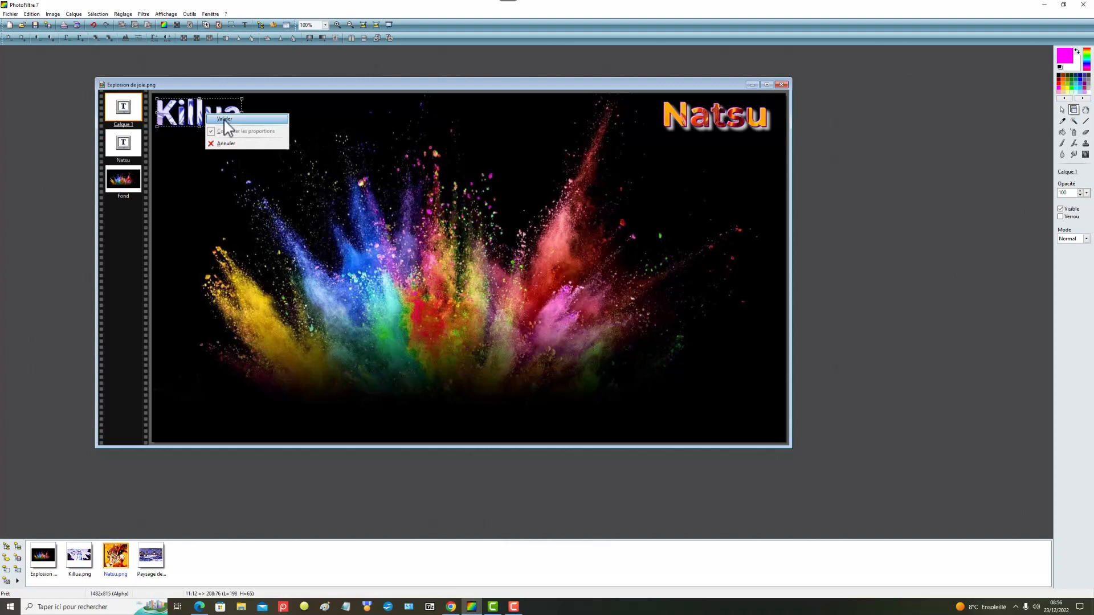
{"action": "left_click", "coordinate": [225, 120]}
{"action": "left_click", "coordinate": [282, 165]}
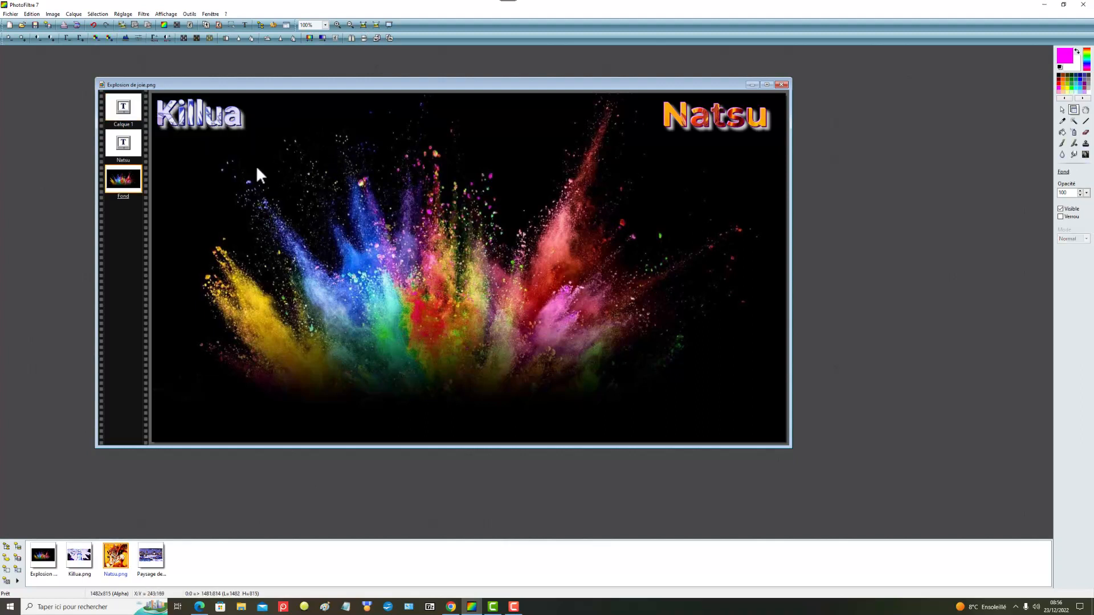
{"action": "right_click", "coordinate": [121, 184]}
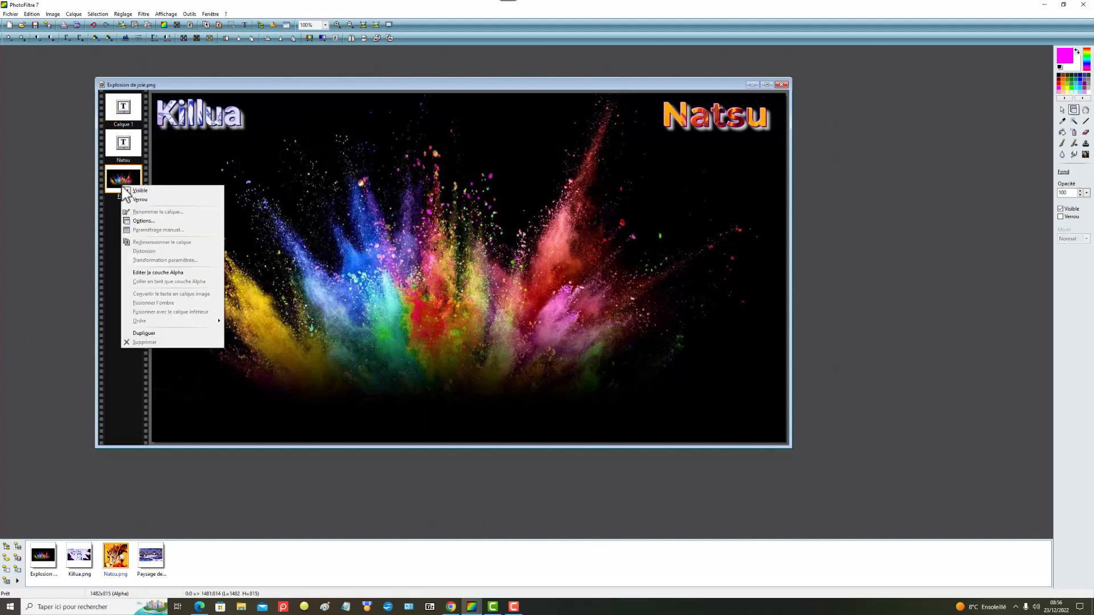
{"action": "left_click", "coordinate": [318, 166]}
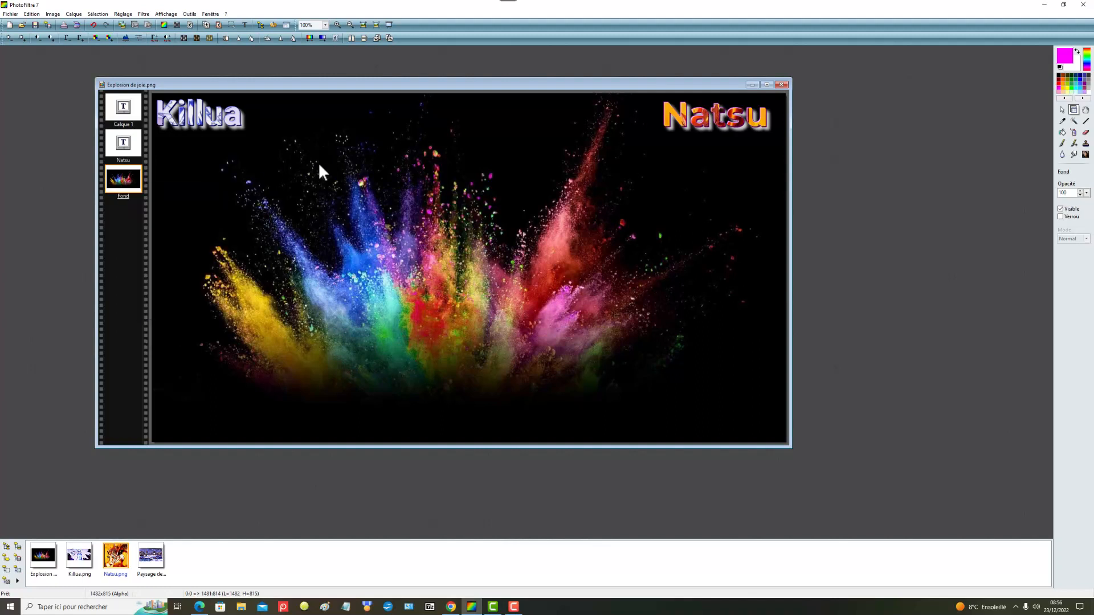
{"action": "right_click", "coordinate": [113, 182]}
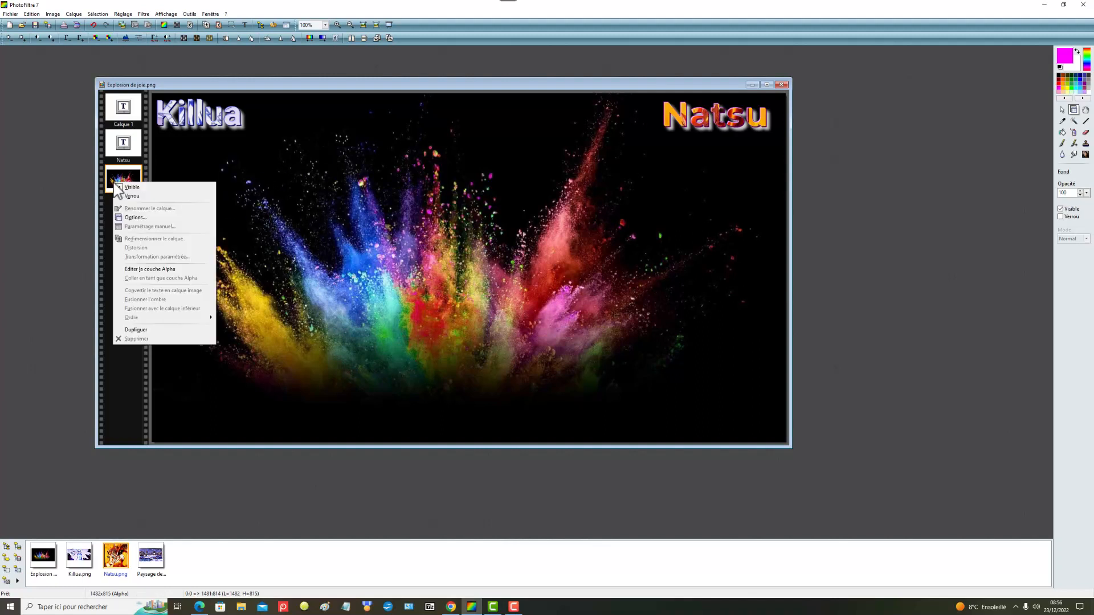
{"action": "left_click", "coordinate": [328, 208]}
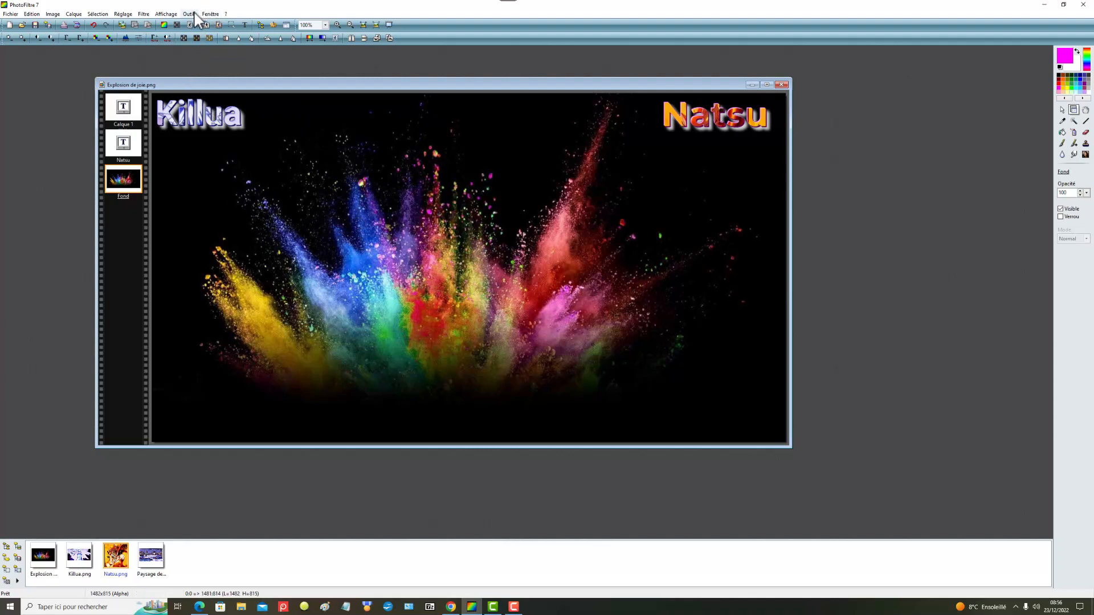
Start a new text reading "Joyeux Noël 2022 !" and set it in the Oswald font
{"action": "left_click", "coordinate": [245, 24]}
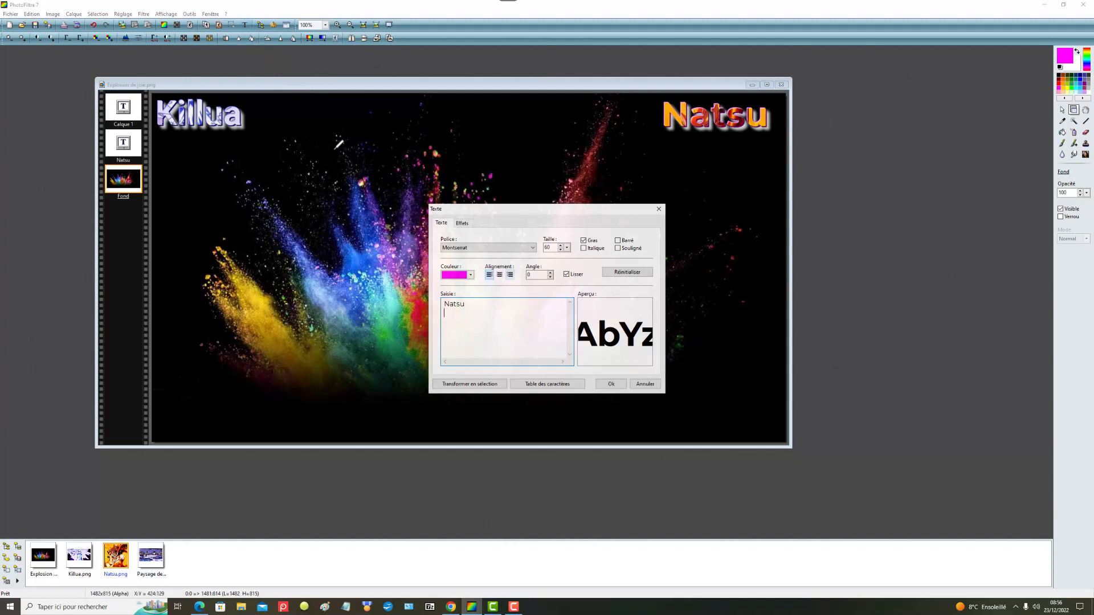
{"action": "left_click", "coordinate": [474, 305]}
{"action": "left_click_drag", "start_coordinate": [473, 305], "coordinate": [416, 305]}
{"action": "type", "text": "Joyeux Noel 2022 !"}
{"action": "left_click", "coordinate": [517, 245]}
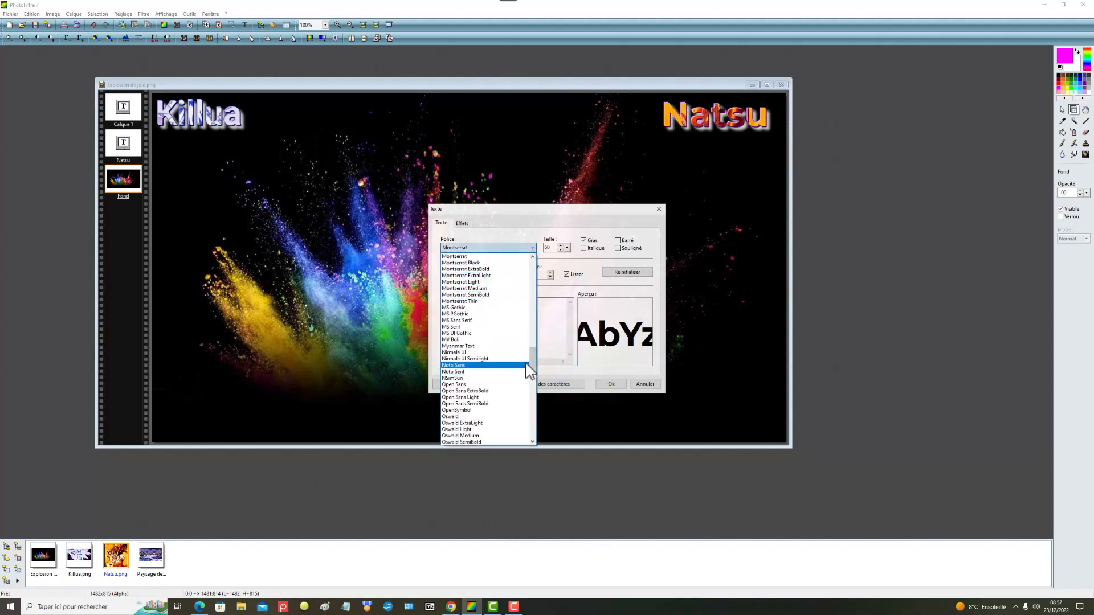
{"action": "left_click", "coordinate": [456, 416]}
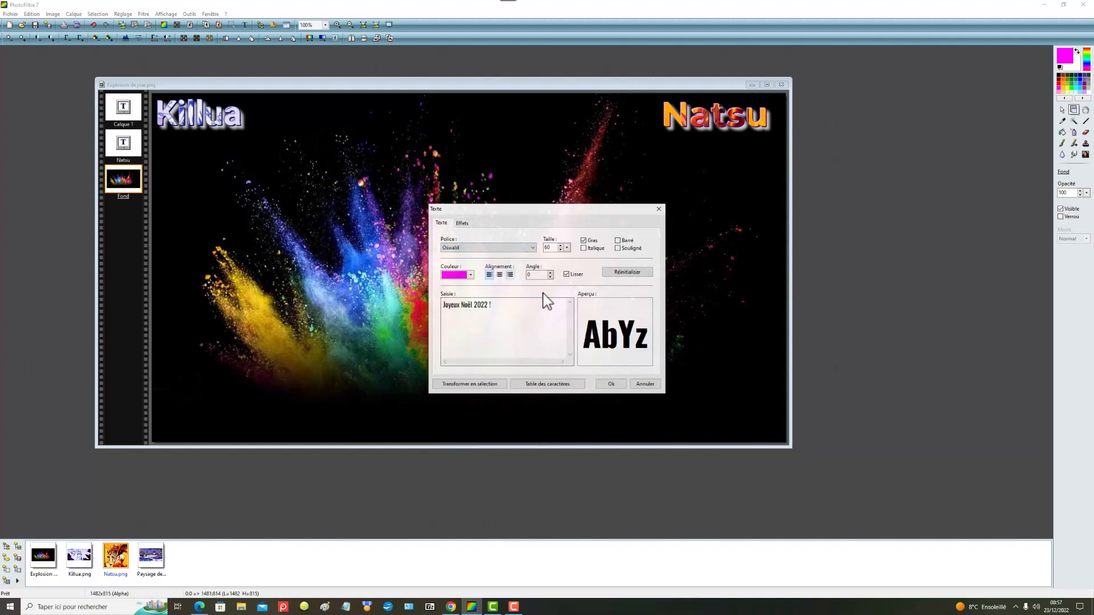
Colour the Joyeux Noël 2022 ! text cyan, make it italic and change its font to Sylfaen
{"action": "left_click", "coordinate": [472, 275]}
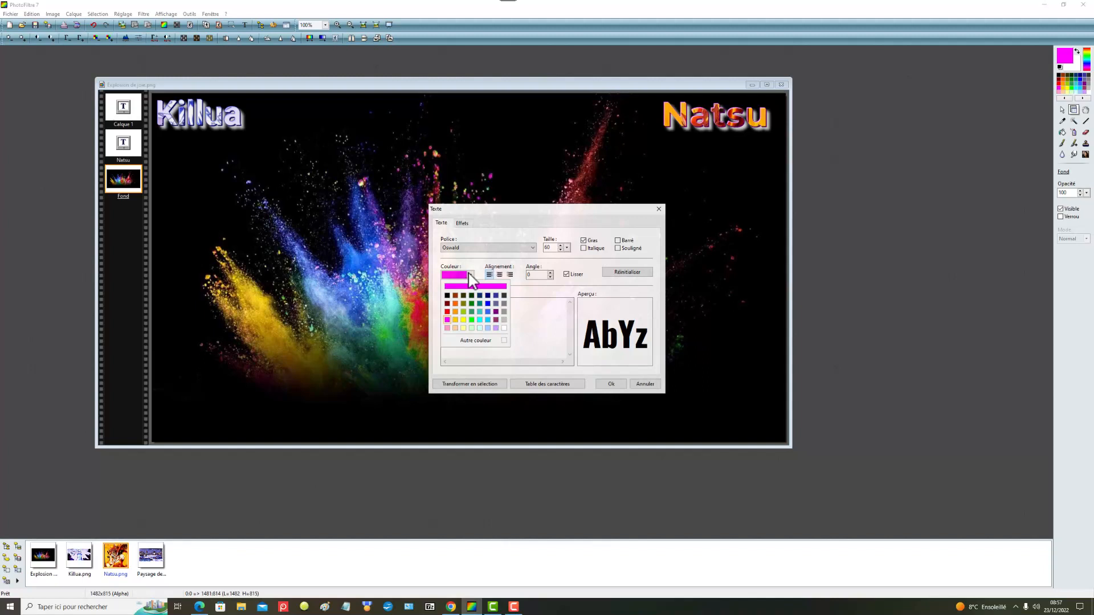
{"action": "left_click", "coordinate": [480, 320]}
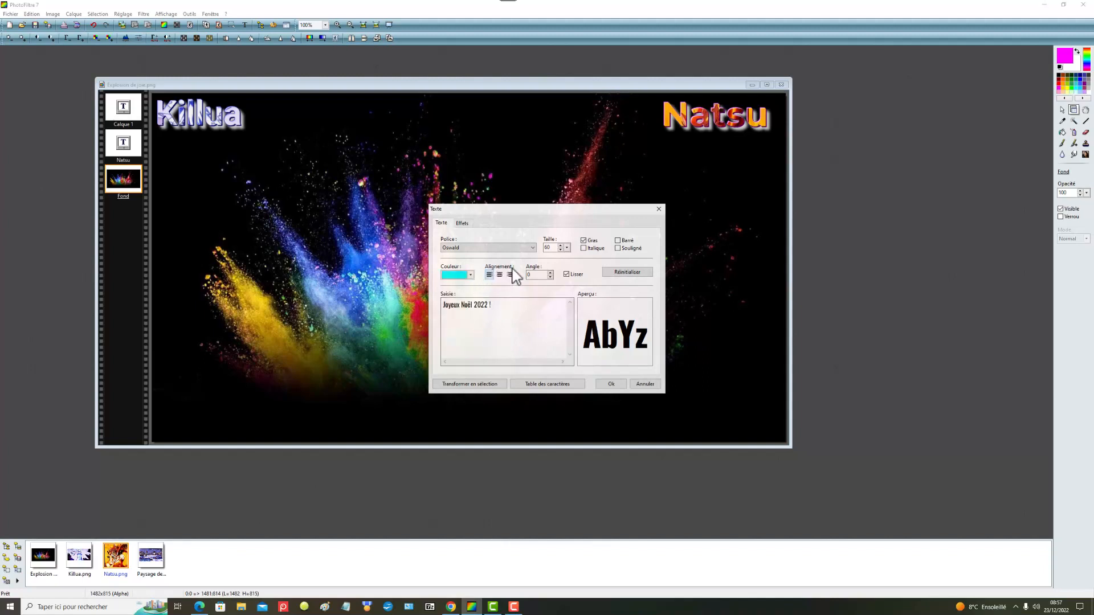
{"action": "left_click", "coordinate": [583, 249]}
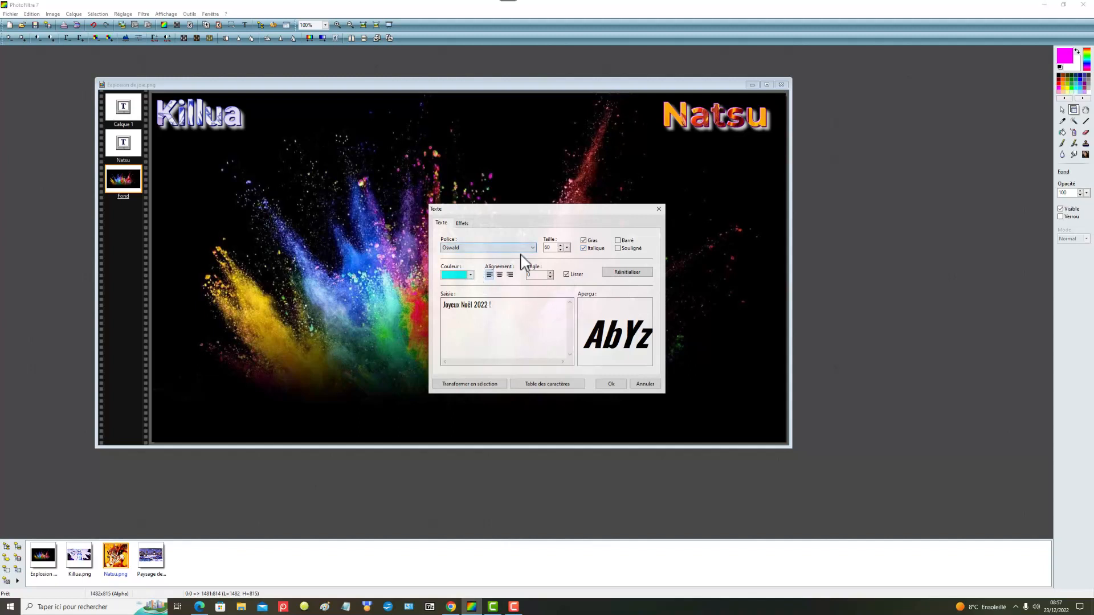
{"action": "left_click", "coordinate": [532, 248]}
{"action": "left_click_drag", "start_coordinate": [534, 387], "coordinate": [531, 409]}
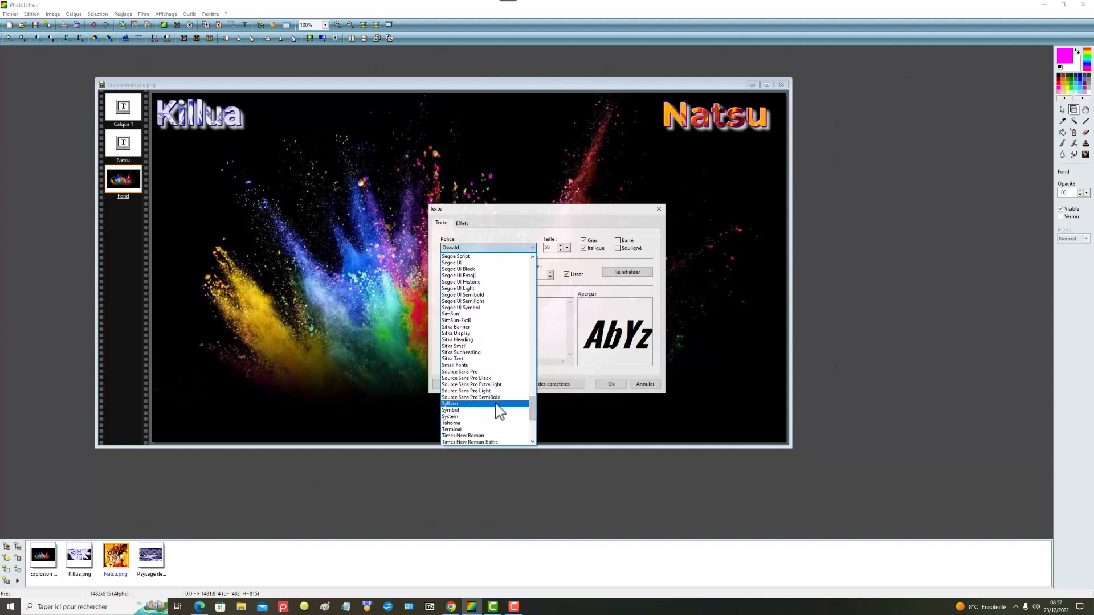
{"action": "left_click", "coordinate": [477, 403]}
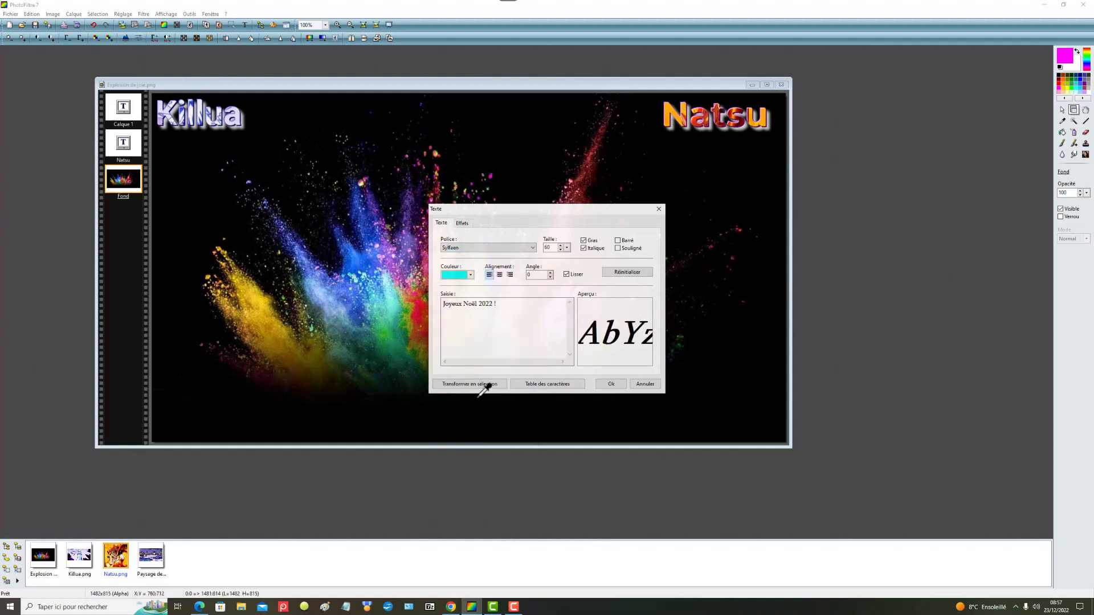
Fill the Joyeux Noël 2022 ! text with the Noel2.png pattern and insert it on the image
{"action": "left_click", "coordinate": [461, 224]}
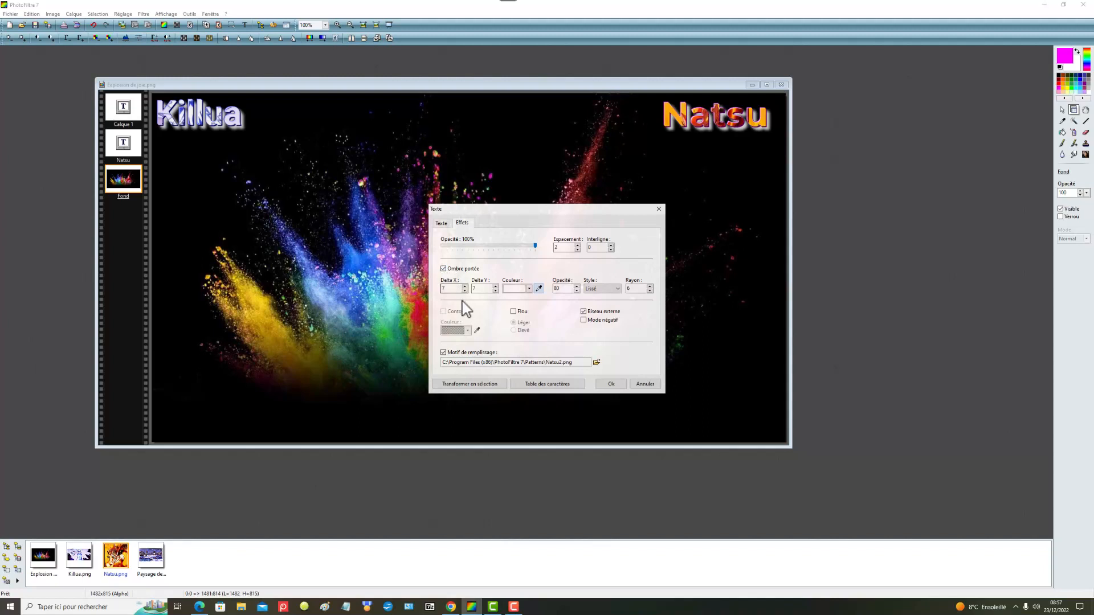
{"action": "left_click", "coordinate": [596, 363]}
{"action": "scroll", "coordinate": [550, 291], "scroll_direction": "down", "scroll_amount": 3}
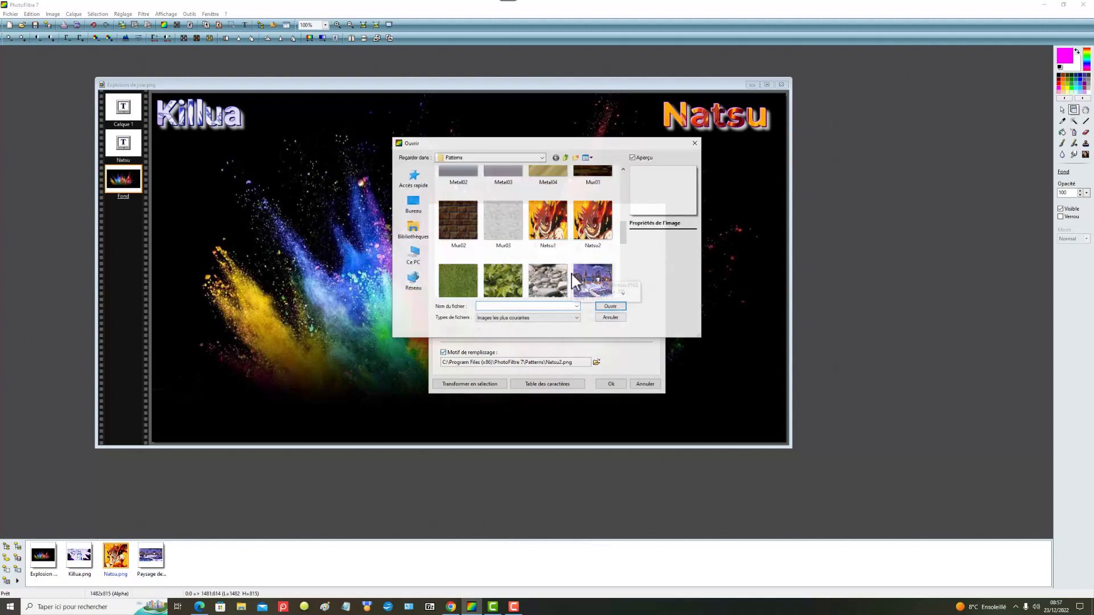
{"action": "scroll", "coordinate": [576, 283], "scroll_direction": "down", "scroll_amount": 3}
{"action": "left_click", "coordinate": [458, 256]}
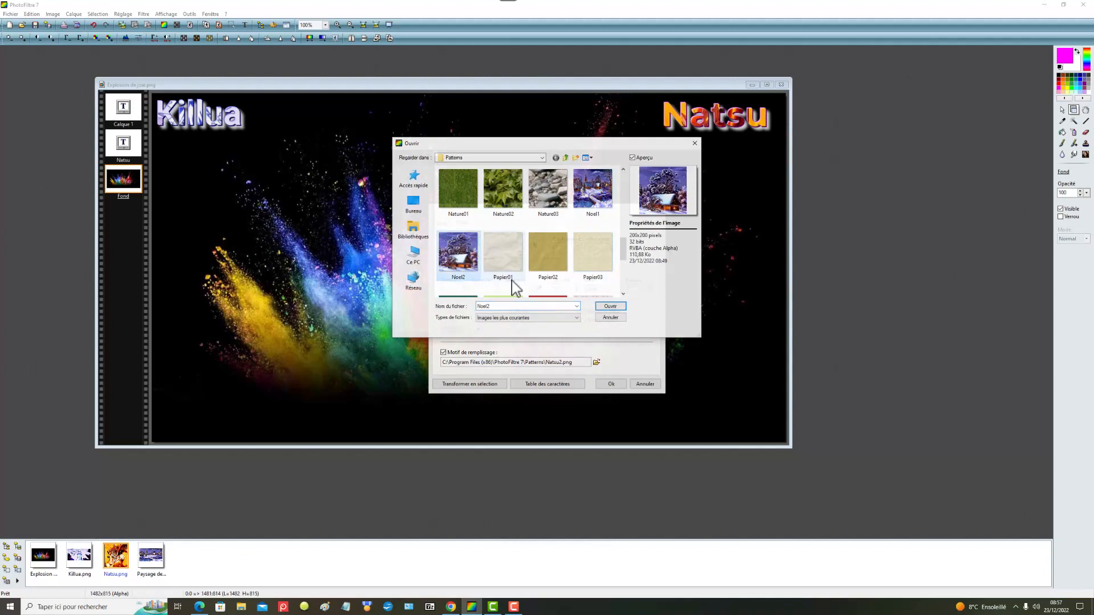
{"action": "left_click", "coordinate": [613, 307]}
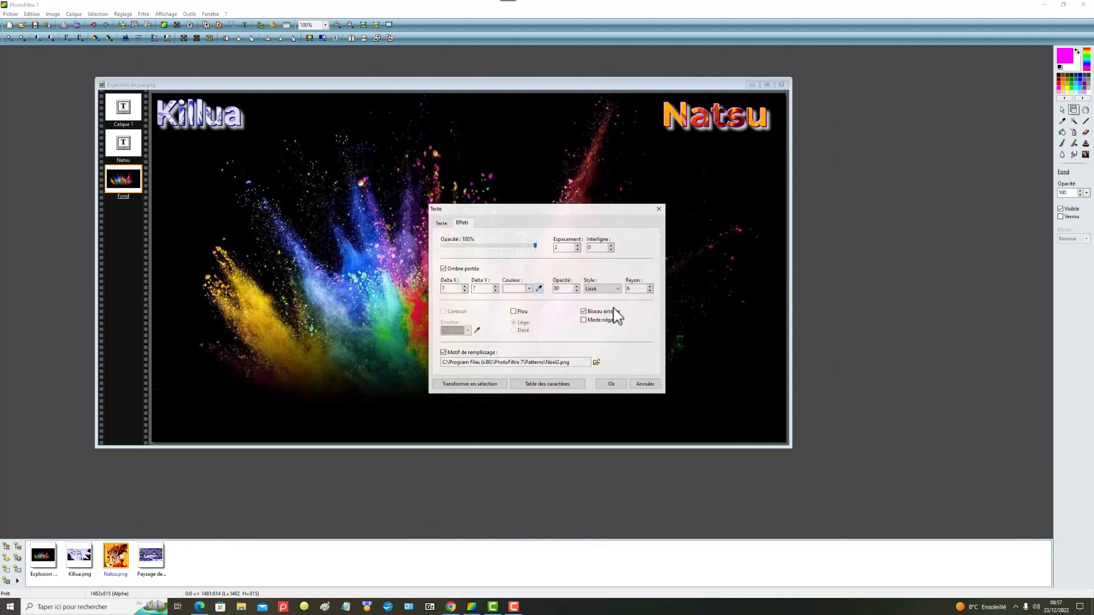
{"action": "left_click", "coordinate": [610, 384]}
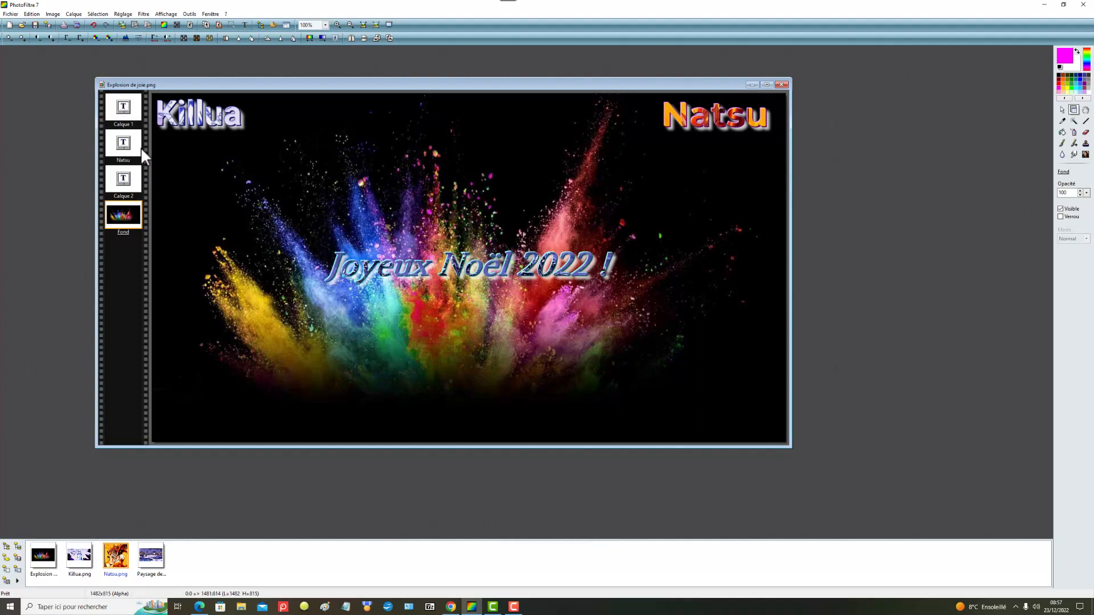
Move the Joyeux Noël 2022 ! text slightly down and to the left, and rename its layer Noel2022
{"action": "left_click", "coordinate": [127, 181]}
{"action": "left_click", "coordinate": [513, 280]}
{"action": "left_click_drag", "start_coordinate": [470, 271], "coordinate": [454, 291]}
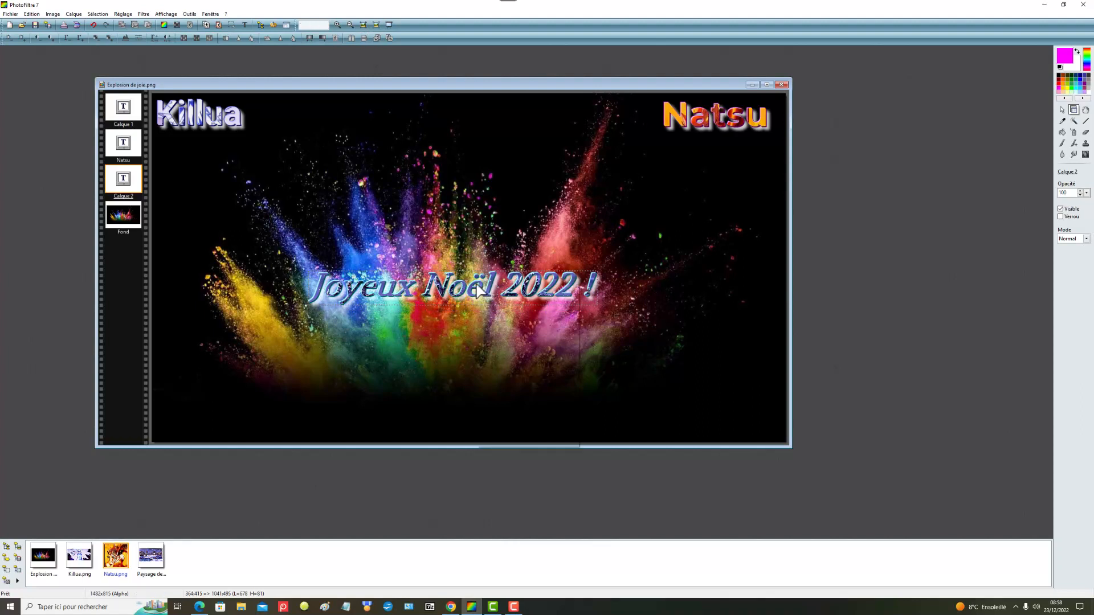
{"action": "right_click", "coordinate": [476, 285]}
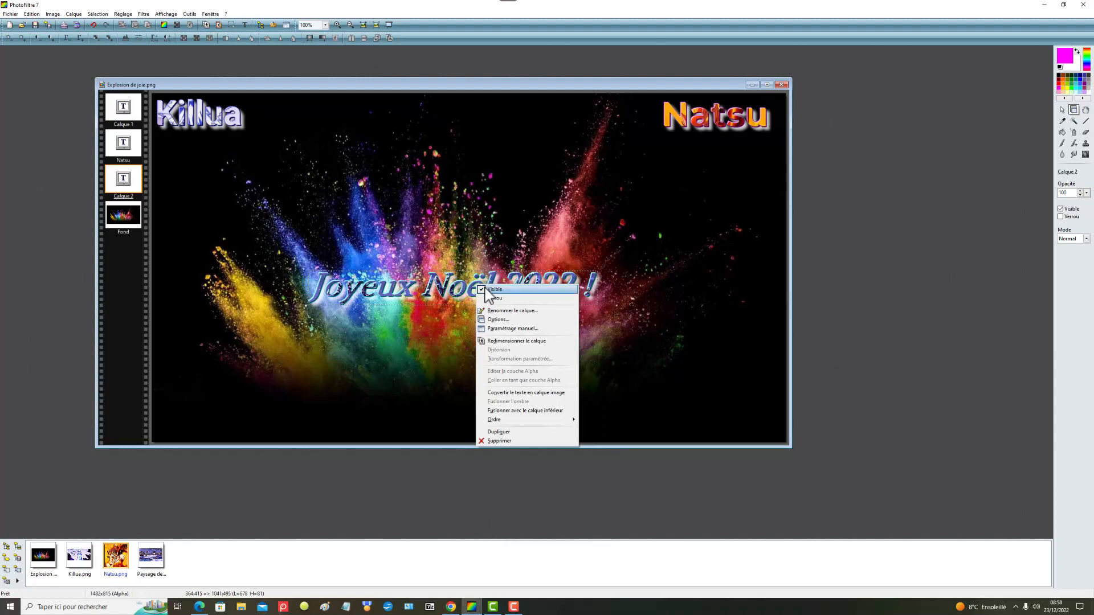
{"action": "left_click", "coordinate": [508, 310]}
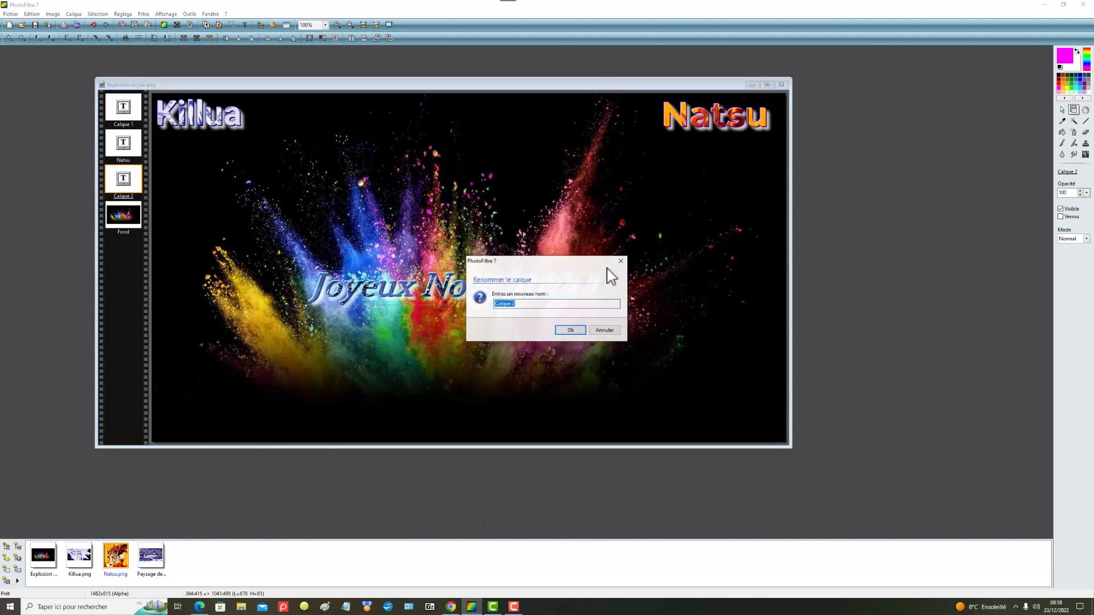
{"action": "type", "text": "Noel2022"}
{"action": "left_click", "coordinate": [570, 330]}
{"action": "left_click", "coordinate": [425, 223]}
Rename the Killua text's layer Killua and make the Fond background layer active
{"action": "left_click", "coordinate": [125, 111]}
{"action": "right_click", "coordinate": [211, 118]}
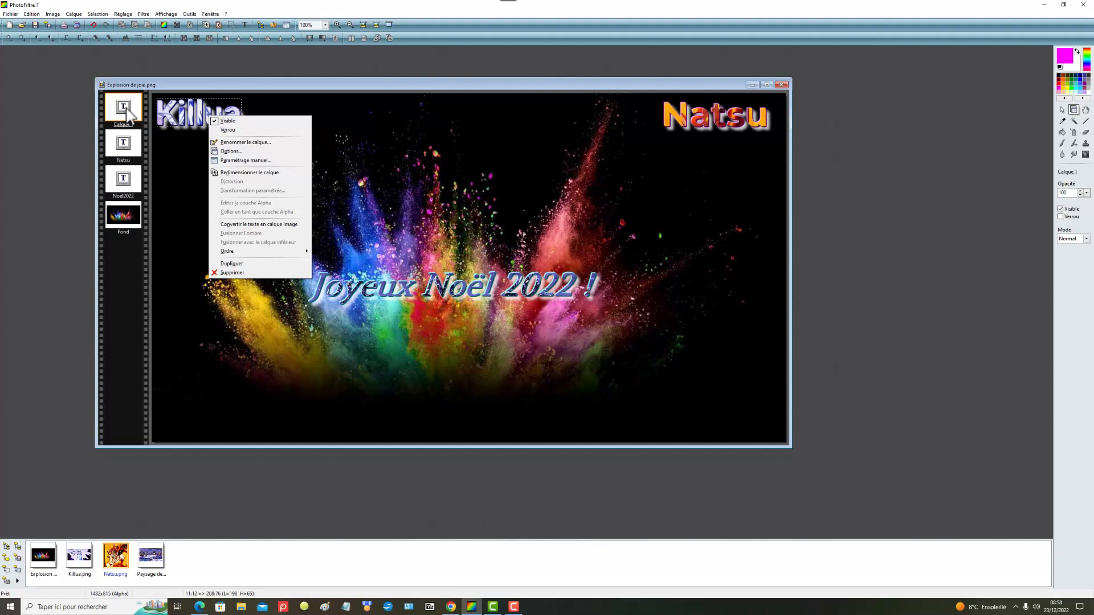
{"action": "left_click", "coordinate": [258, 143]}
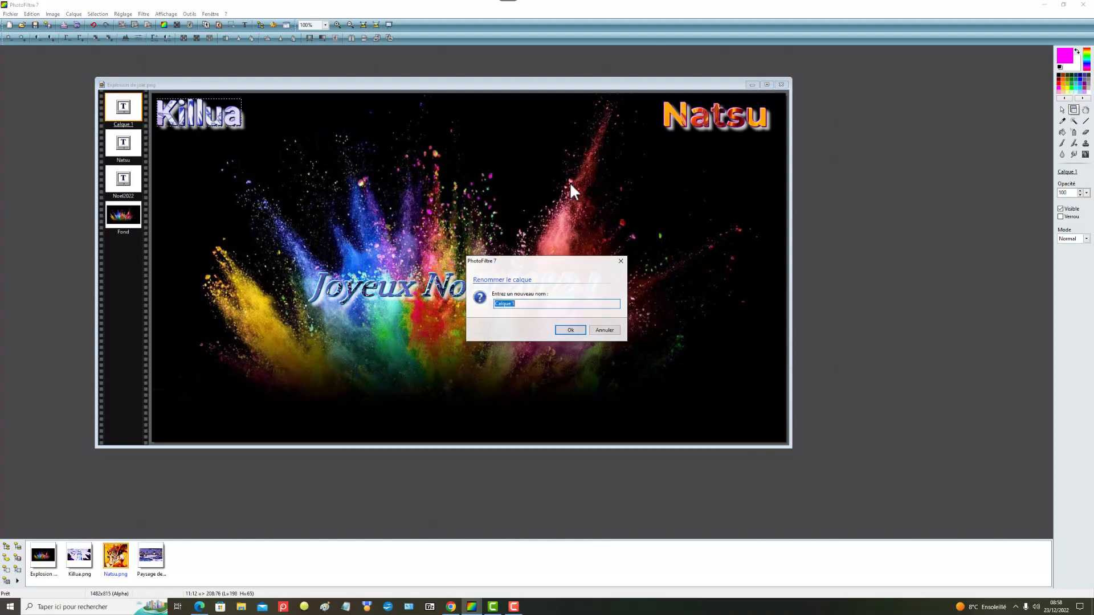
{"action": "type", "text": "Killua"}
{"action": "left_click", "coordinate": [572, 330]}
{"action": "left_click", "coordinate": [132, 219]}
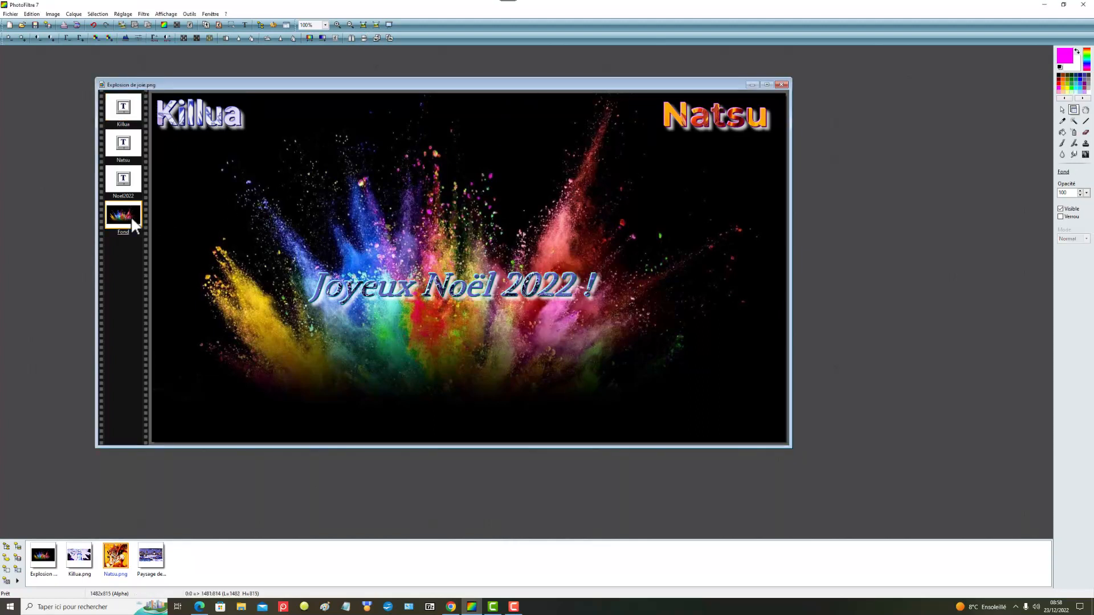
{"action": "right_click", "coordinate": [417, 197]}
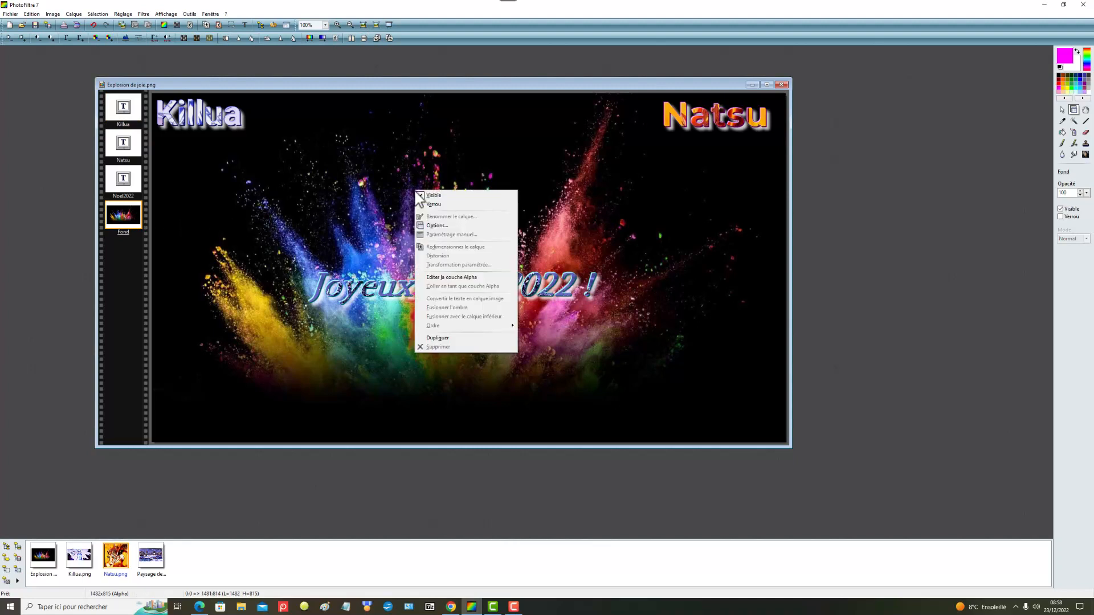
{"action": "left_click", "coordinate": [197, 251]}
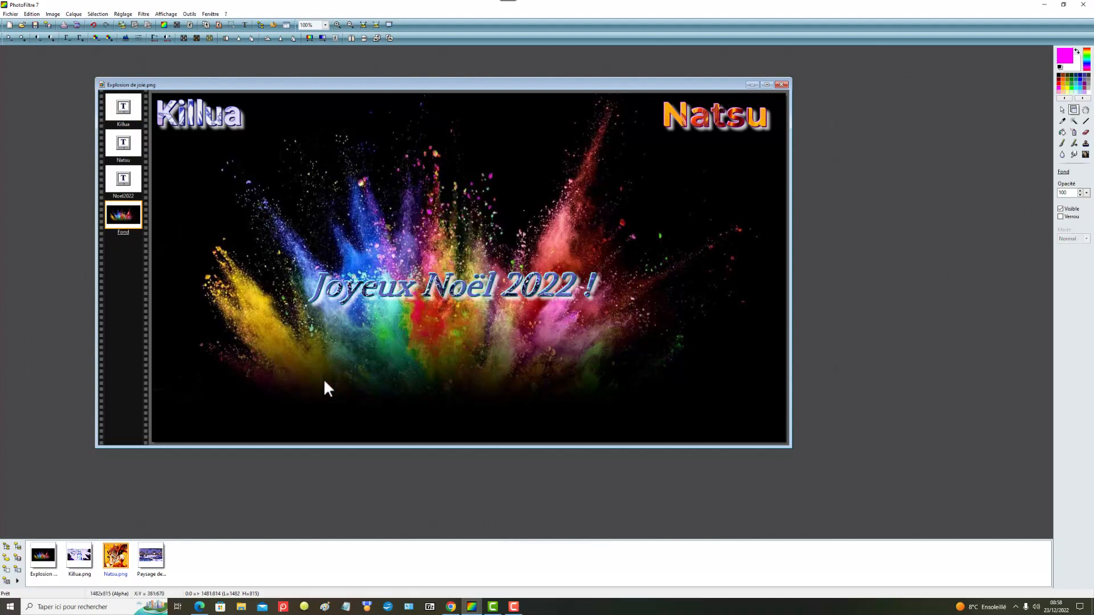
{"action": "right_click", "coordinate": [377, 373]}
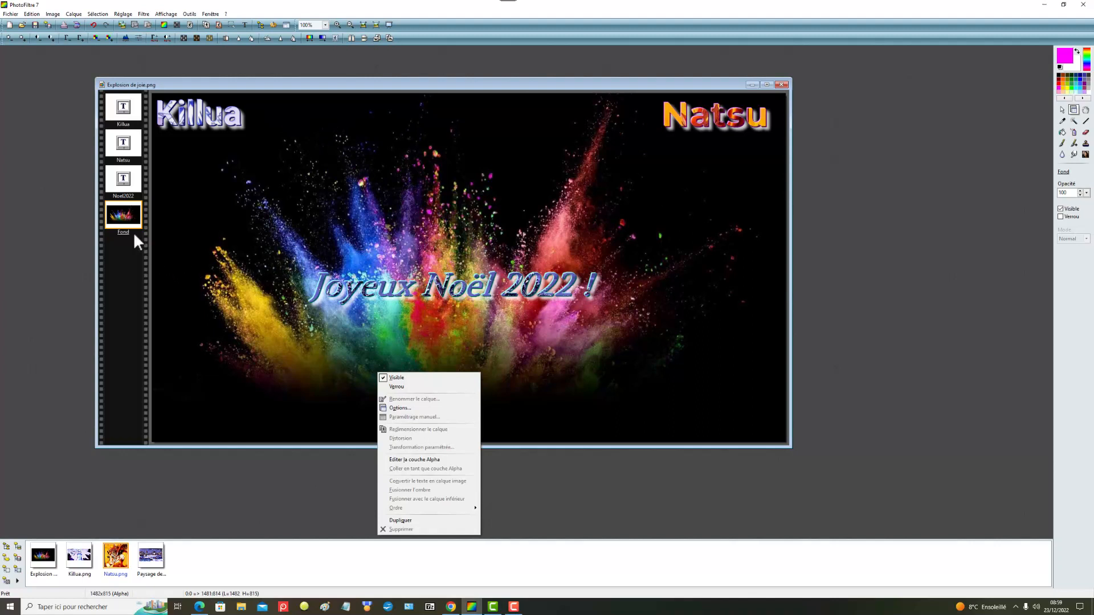
{"action": "left_click", "coordinate": [172, 235]}
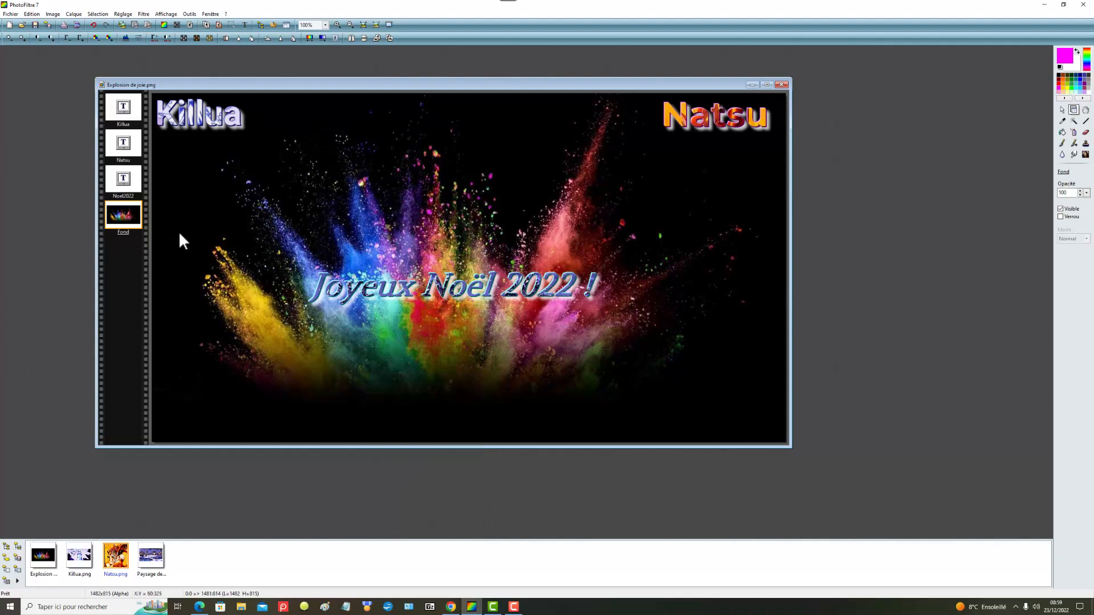